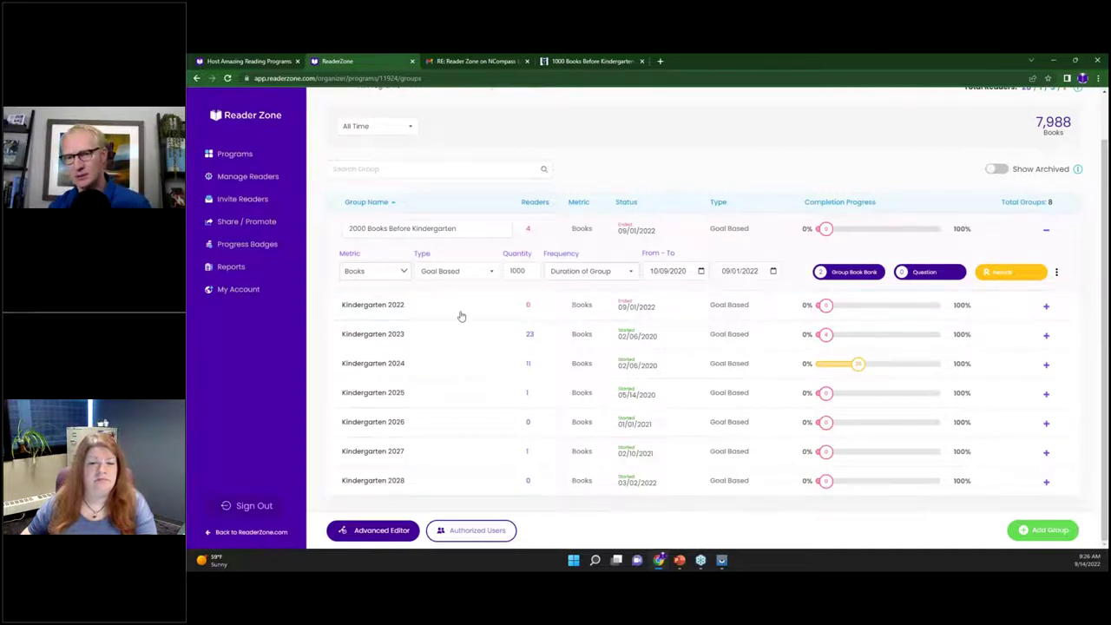
Open the Year-Round Reading Progams program from the full Programs list
{"action": "left_click", "coordinate": [232, 161]}
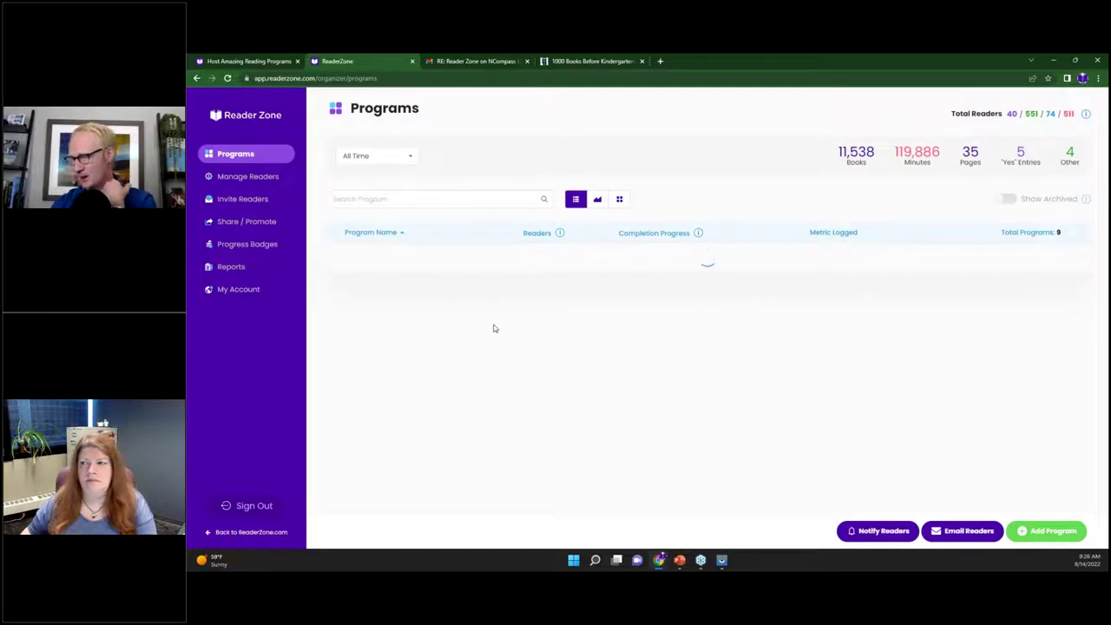
{"action": "scroll", "coordinate": [320, 488], "scroll_direction": "down", "scroll_amount": 1}
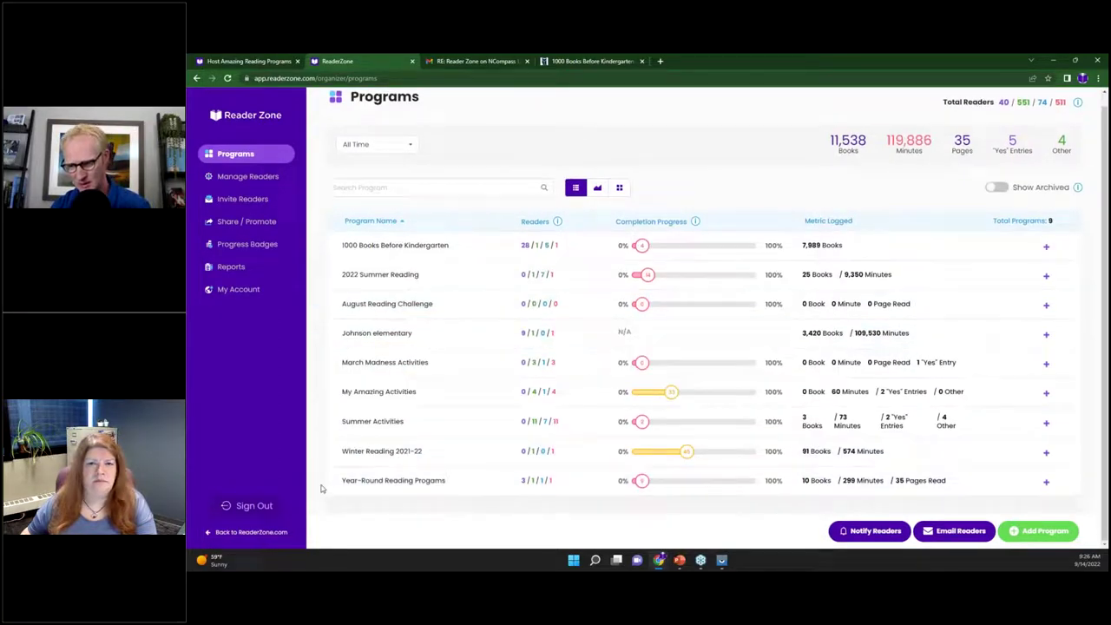
{"action": "left_click", "coordinate": [431, 491]}
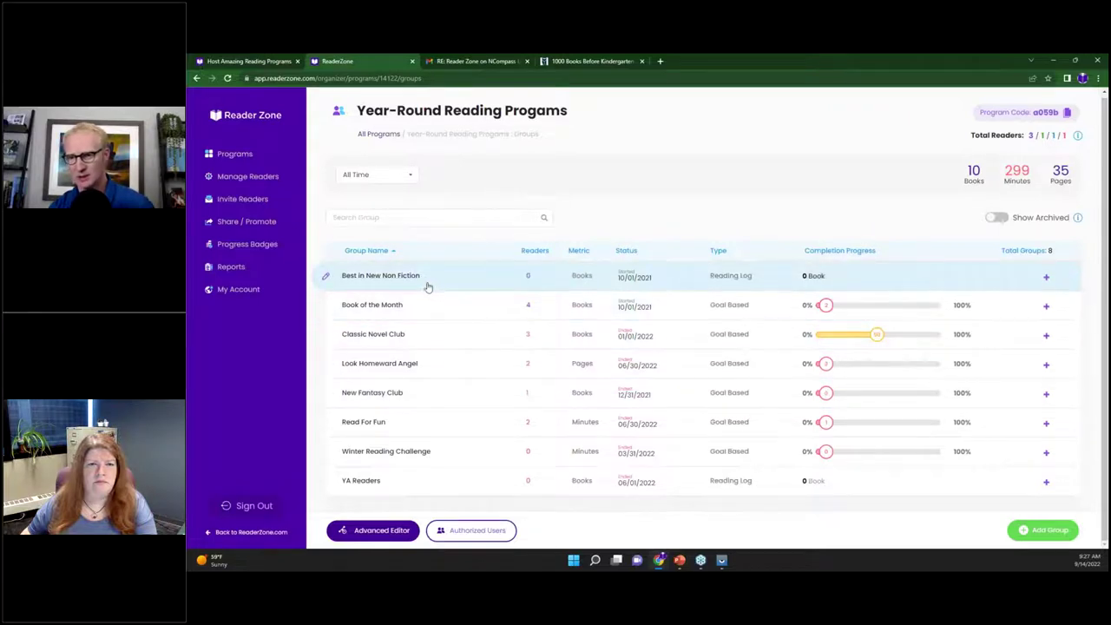
Review the book banks of the Best in New Non Fiction and Book of the Month groups
{"action": "left_click", "coordinate": [1046, 280]}
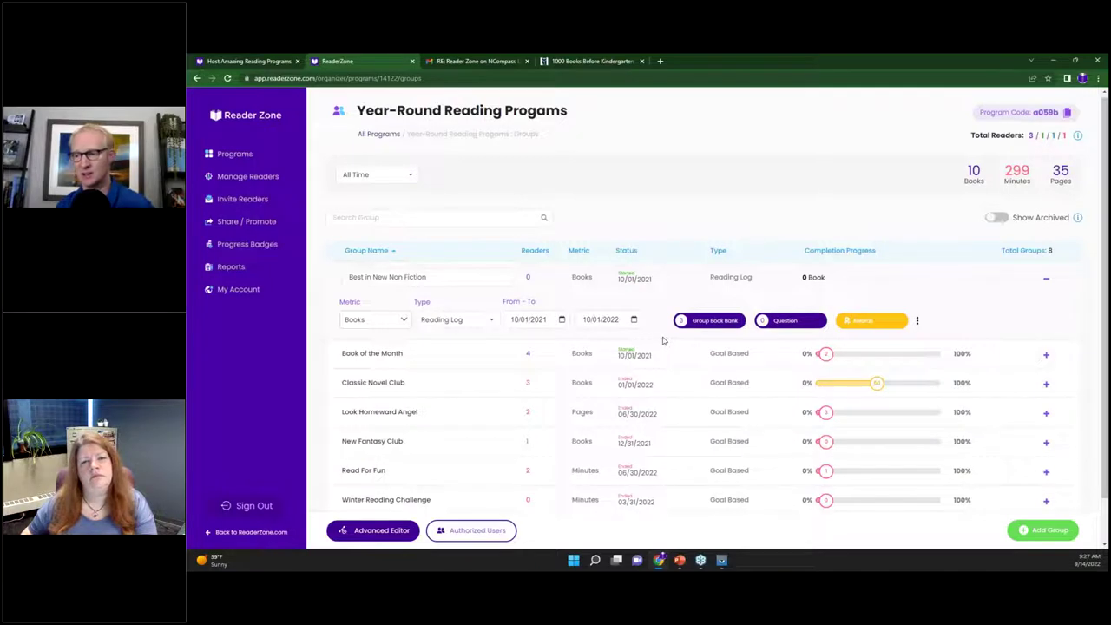
{"action": "left_click", "coordinate": [708, 323]}
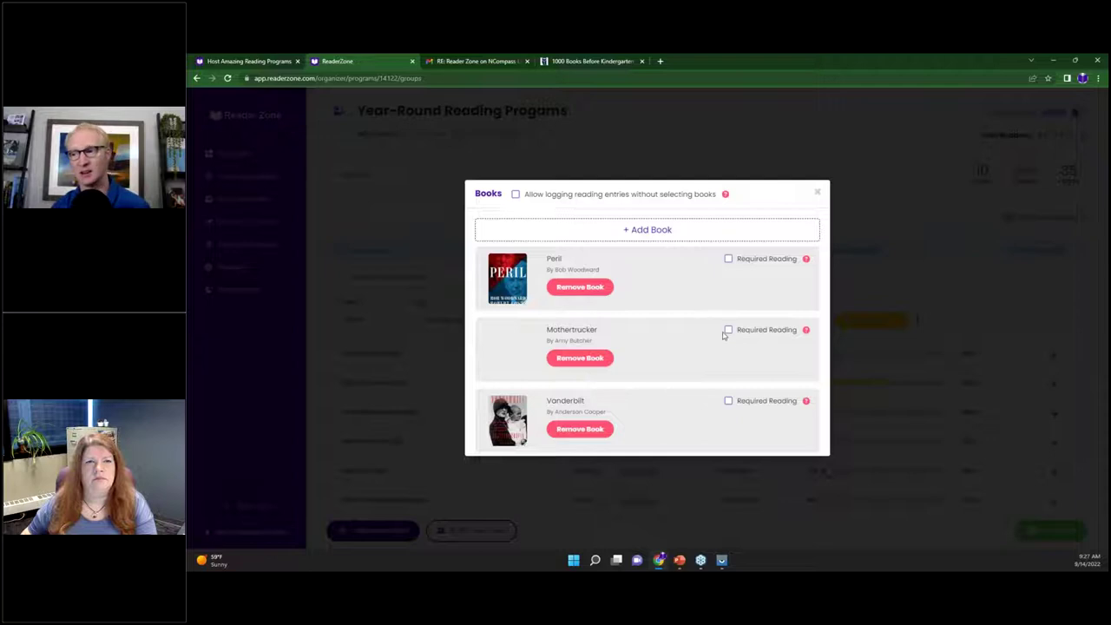
{"action": "left_click", "coordinate": [818, 193]}
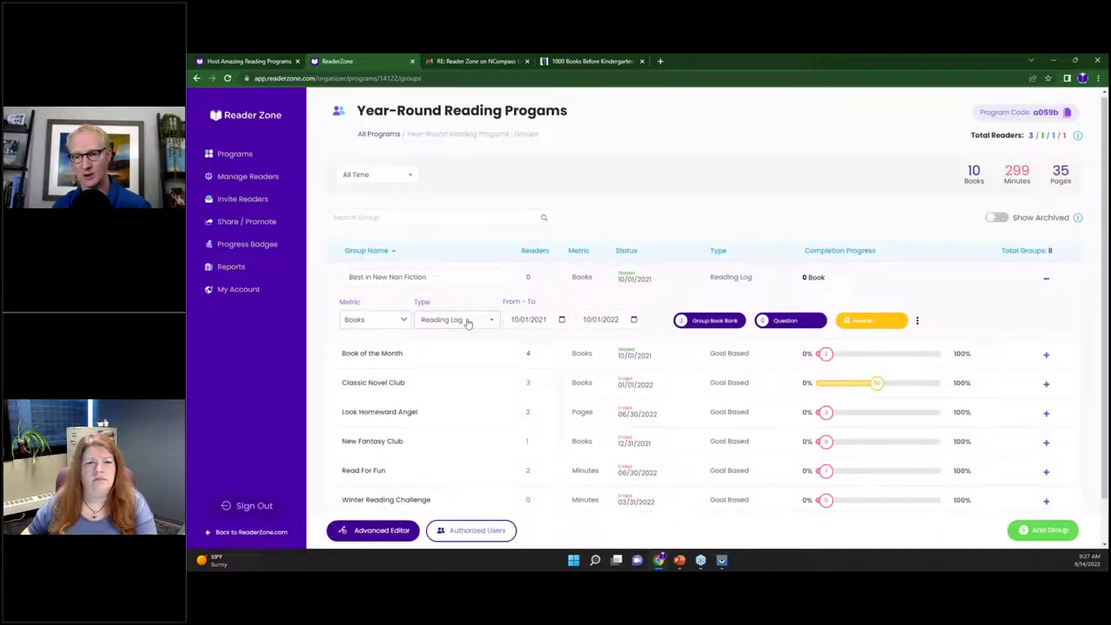
{"action": "scroll", "coordinate": [747, 338], "scroll_direction": "down", "scroll_amount": 1}
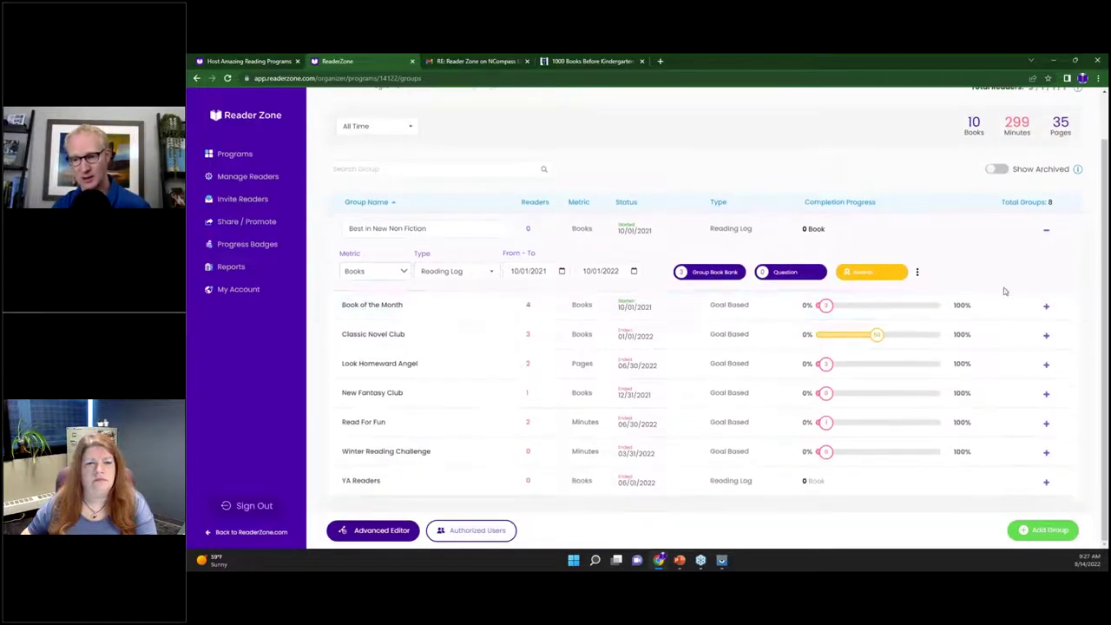
{"action": "left_click", "coordinate": [1046, 309]}
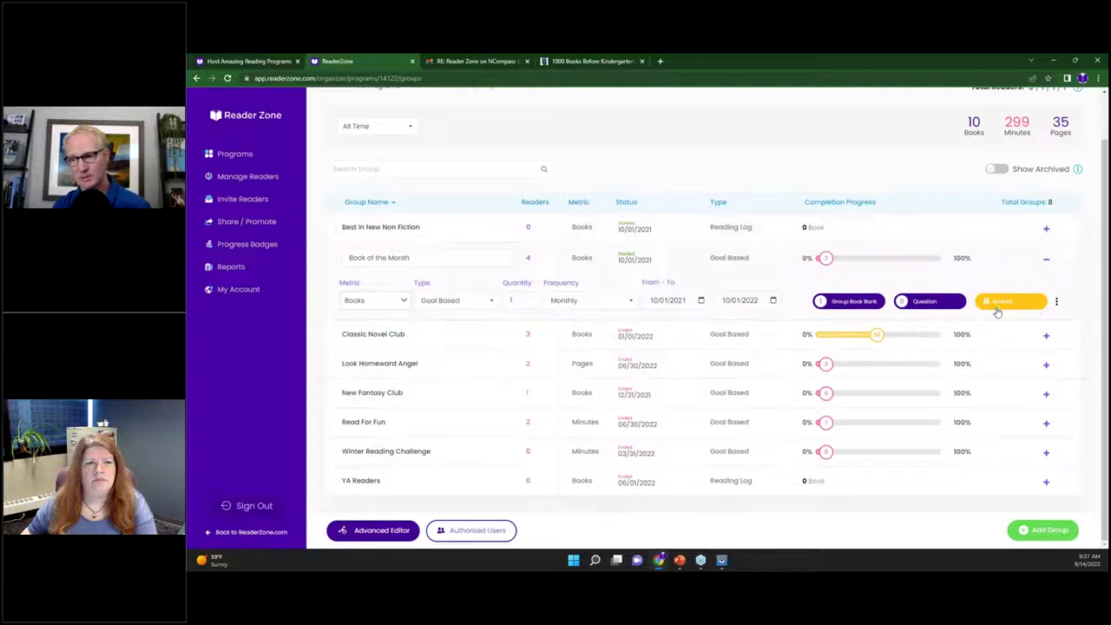
{"action": "left_click", "coordinate": [840, 302]}
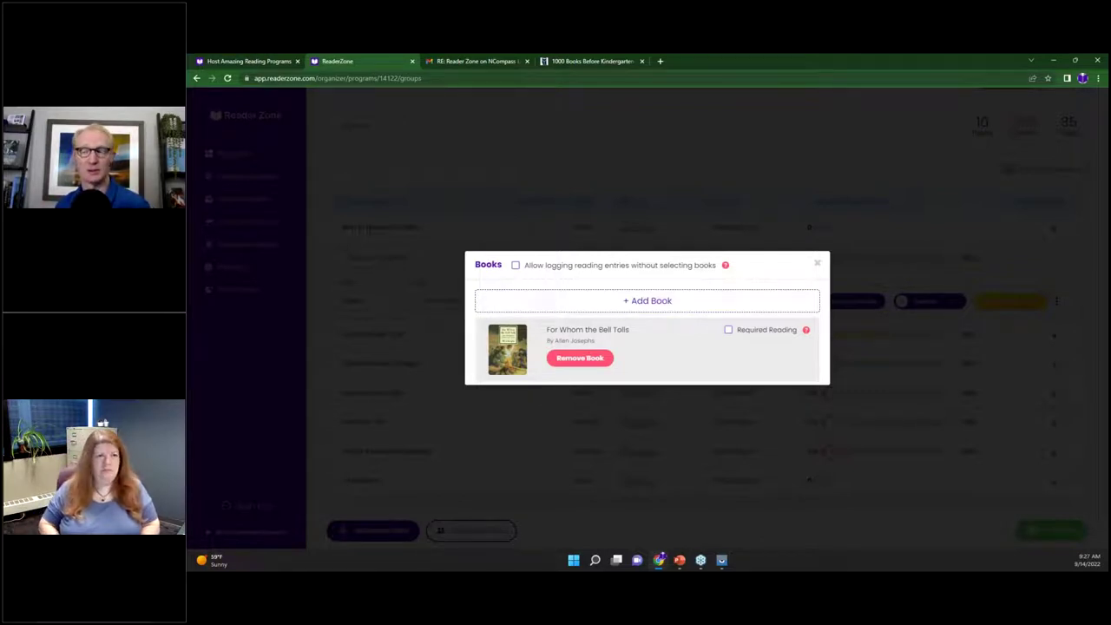
{"action": "left_click", "coordinate": [818, 265]}
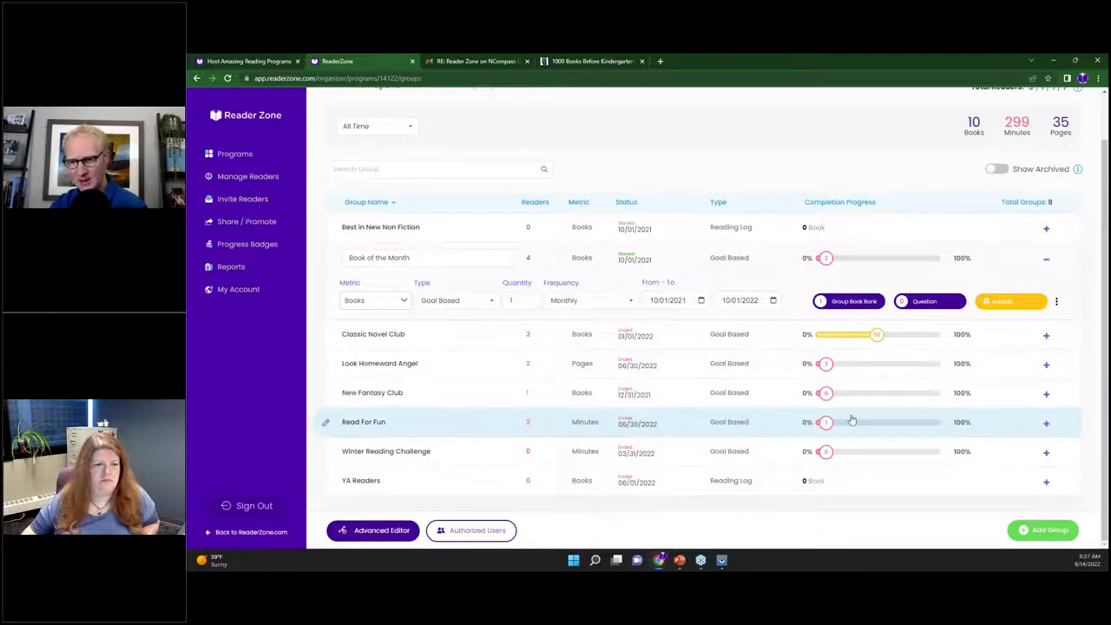
Review the New Fantasy Club book bank and Winter Reading Challenge settings, then return to Programs
{"action": "left_click", "coordinate": [1045, 396]}
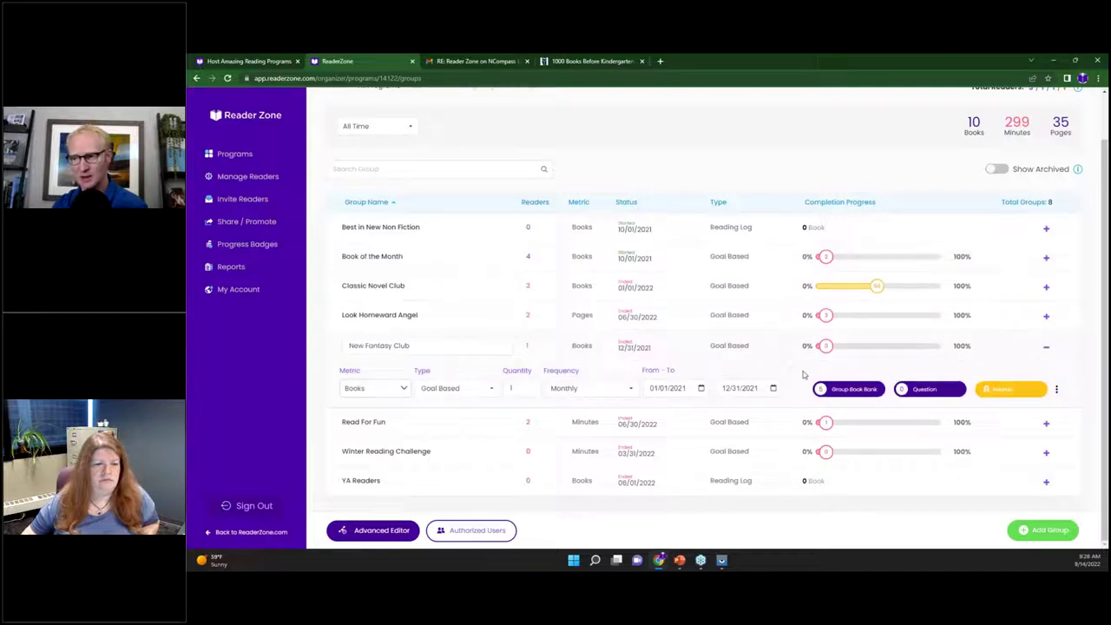
{"action": "left_click", "coordinate": [832, 389]}
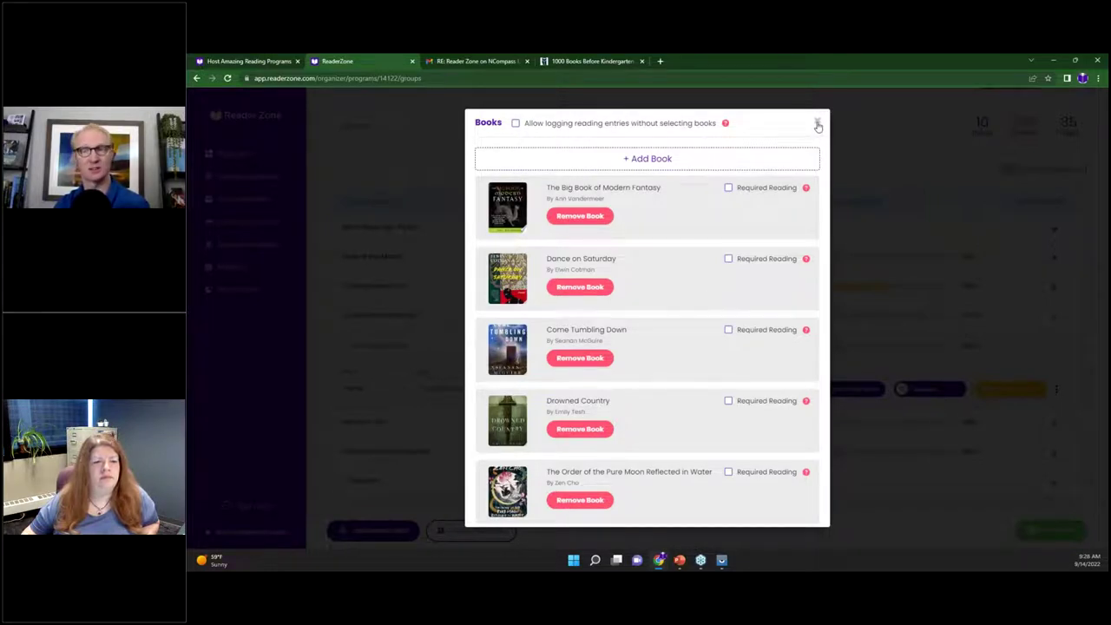
{"action": "left_click", "coordinate": [818, 126]}
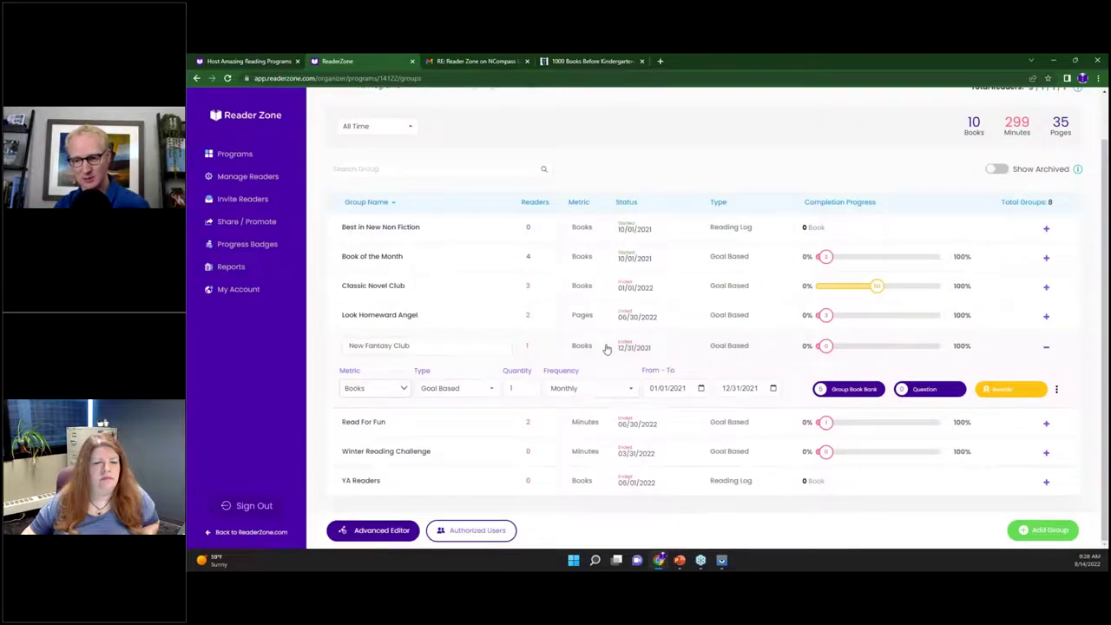
{"action": "left_click", "coordinate": [1046, 455]}
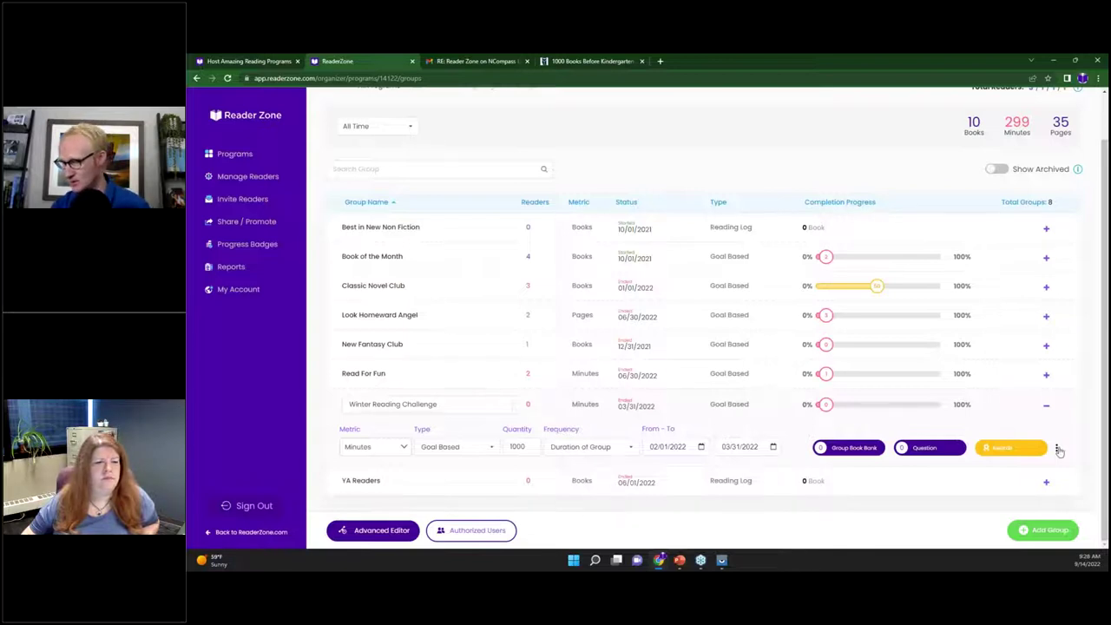
{"action": "left_click", "coordinate": [1047, 406]}
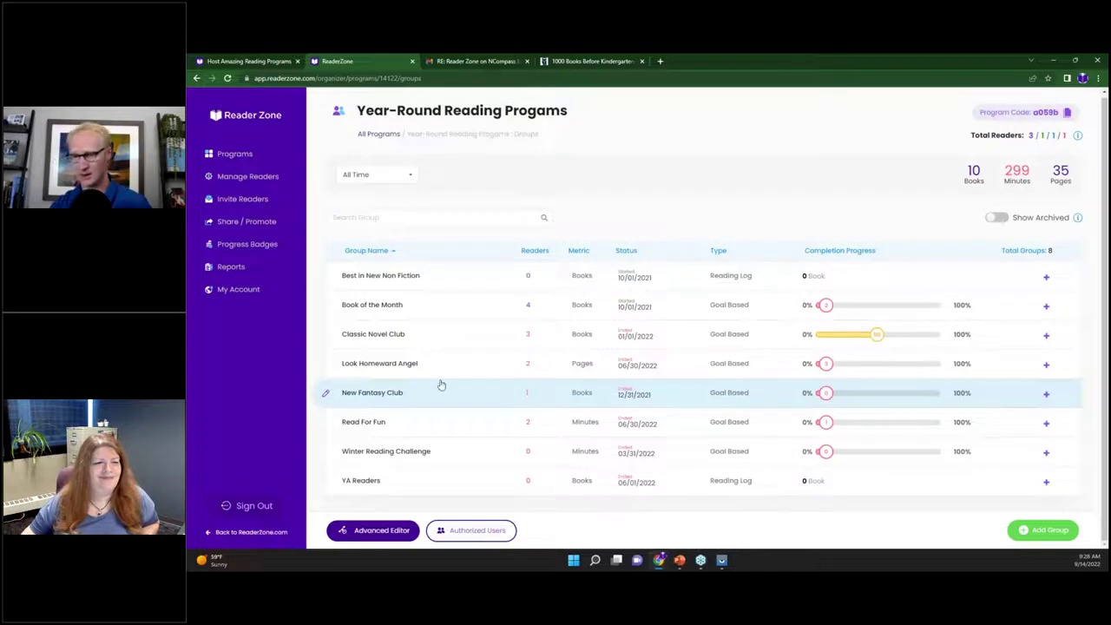
{"action": "left_click", "coordinate": [233, 159]}
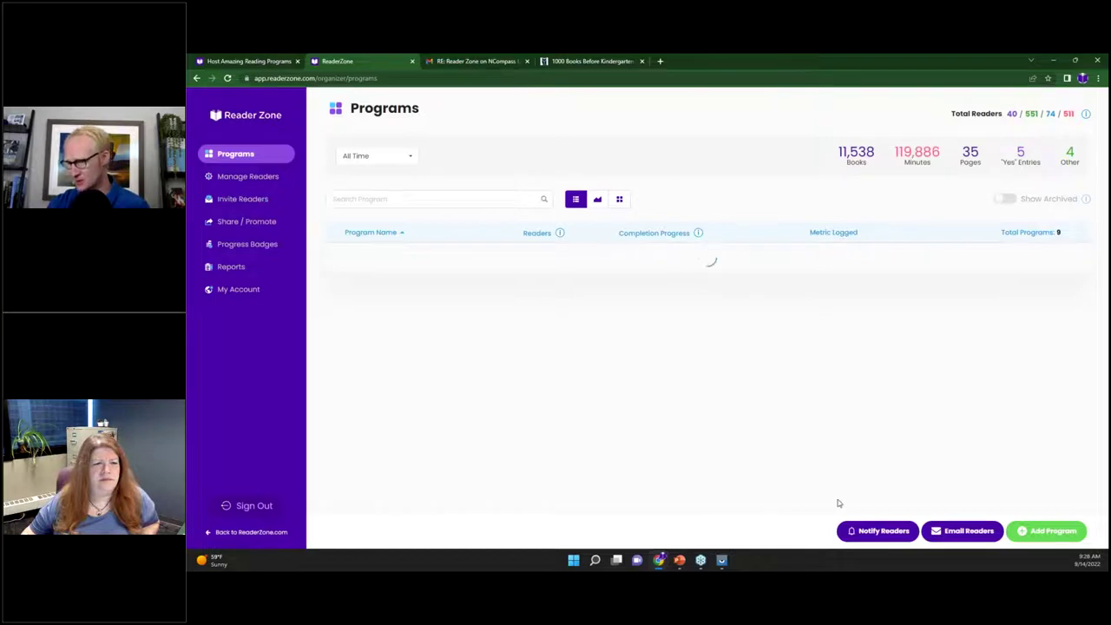
Create a Quick Start program named 'Mud Lake Library' and continue to the group step
{"action": "left_click", "coordinate": [1034, 535]}
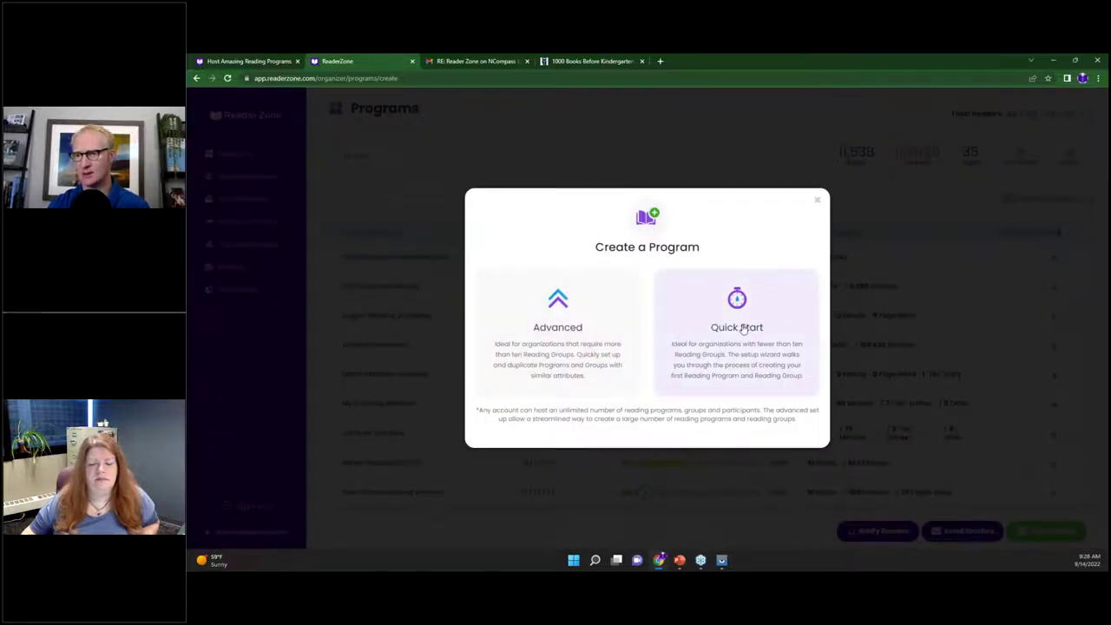
{"action": "left_click", "coordinate": [742, 328]}
{"action": "left_click_drag", "start_coordinate": [791, 300], "coordinate": [766, 305]}
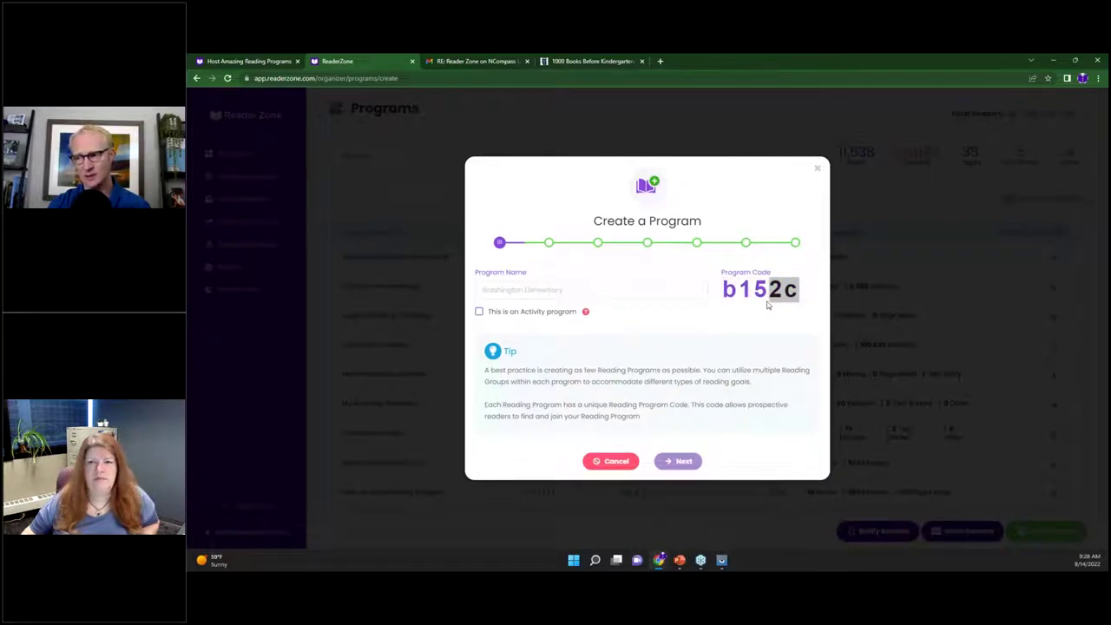
{"action": "left_click", "coordinate": [536, 289]}
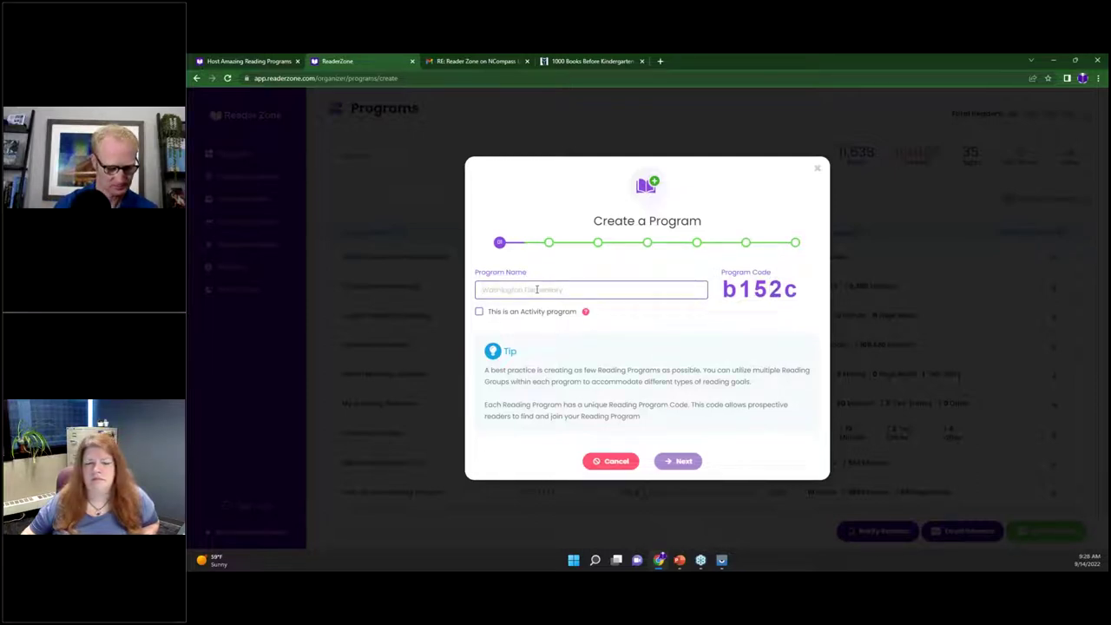
{"action": "type", "text": "Mud"}
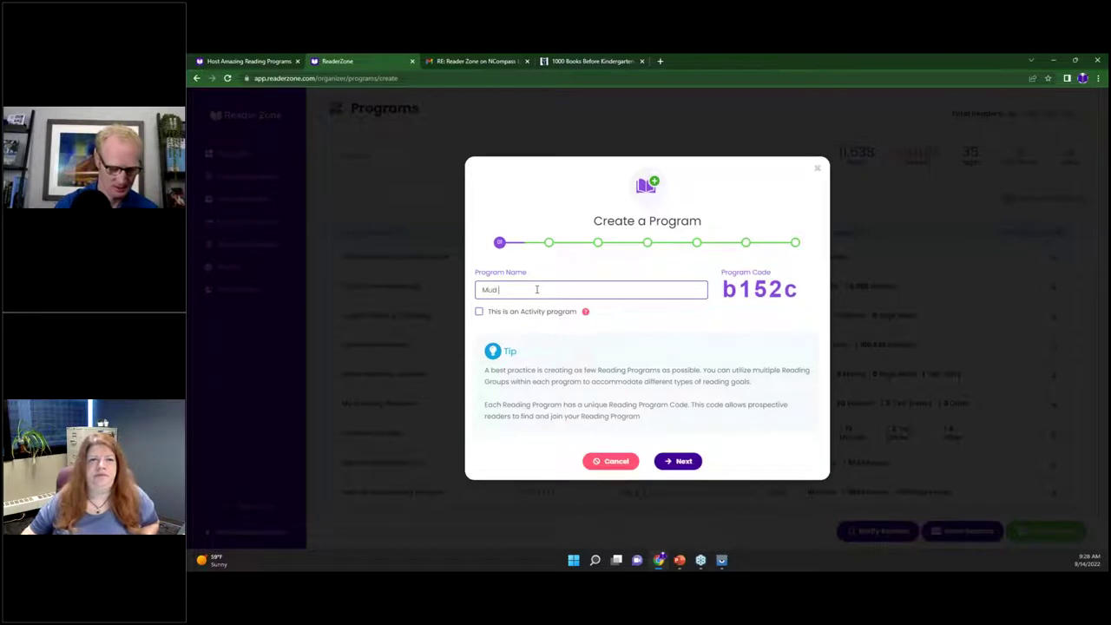
{"action": "type", "text": " Lake Library"}
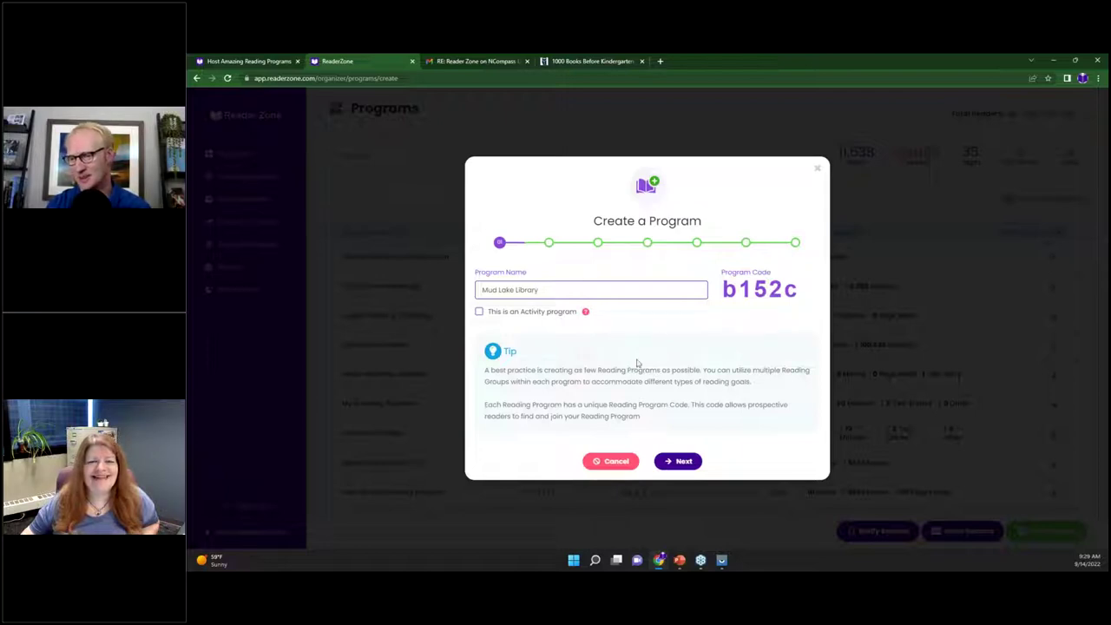
{"action": "left_click", "coordinate": [678, 466]}
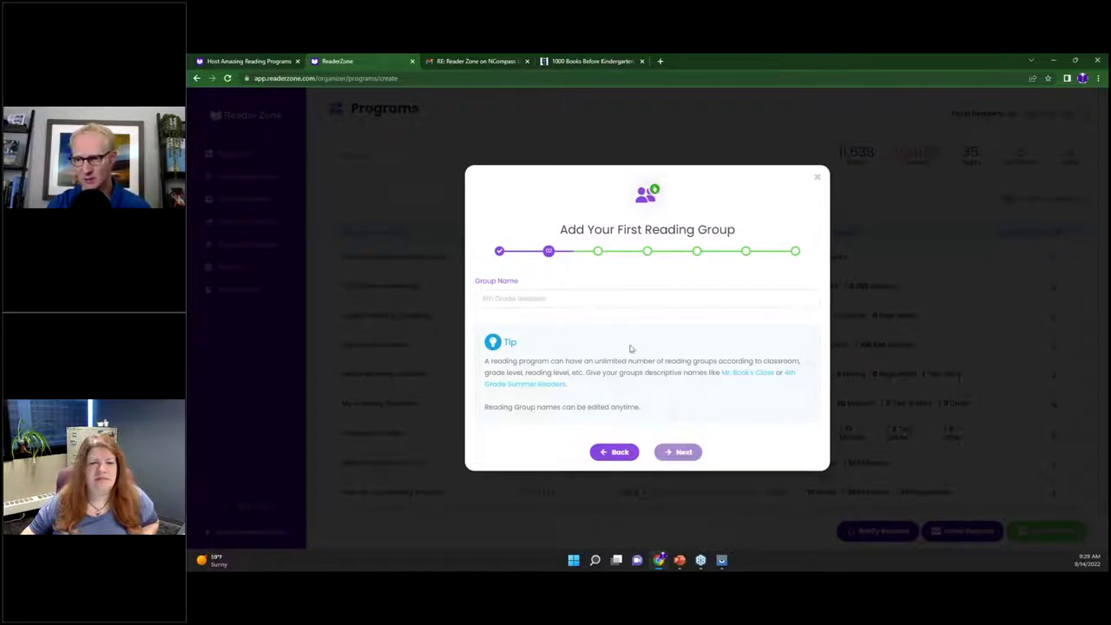
Name the first reading group 'Adult Readers' and continue
{"action": "left_click", "coordinate": [623, 296]}
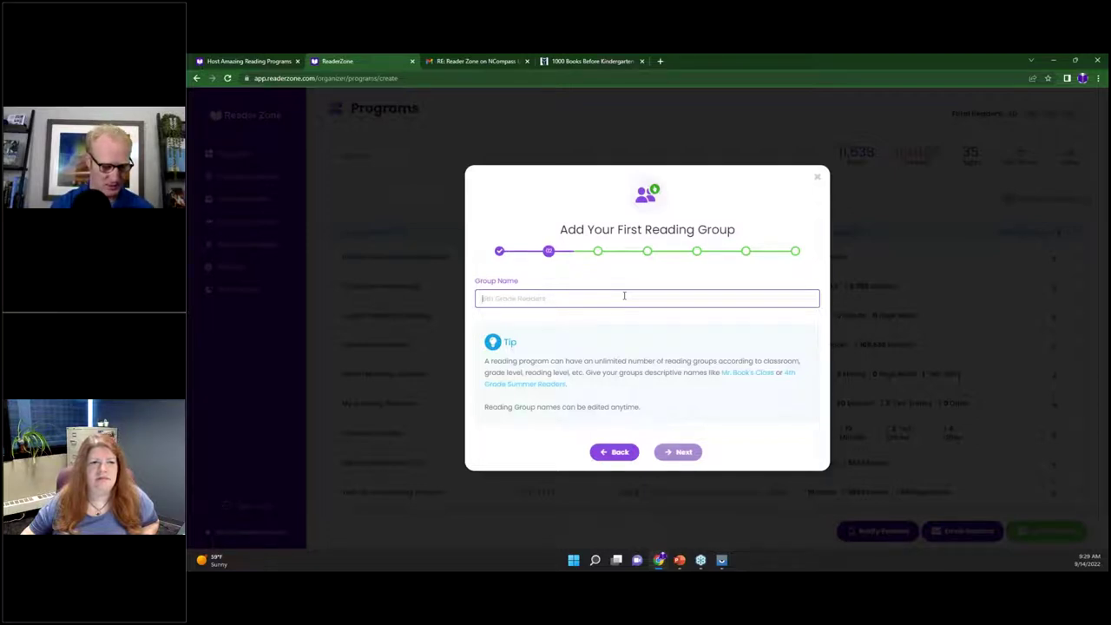
{"action": "type", "text": "Adult Readers"}
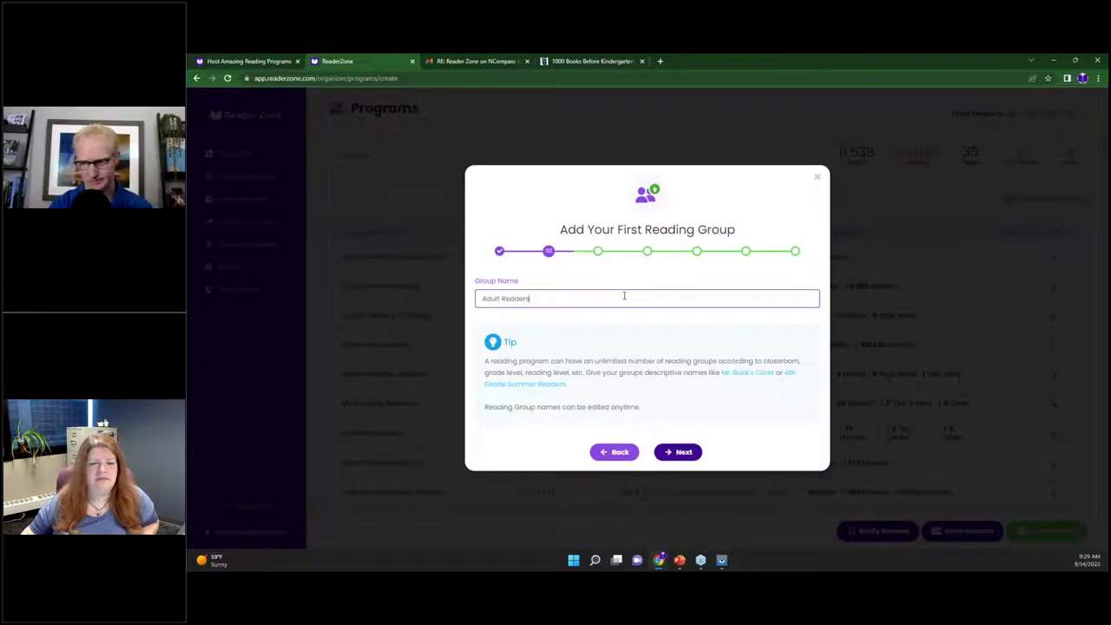
{"action": "left_click", "coordinate": [679, 455]}
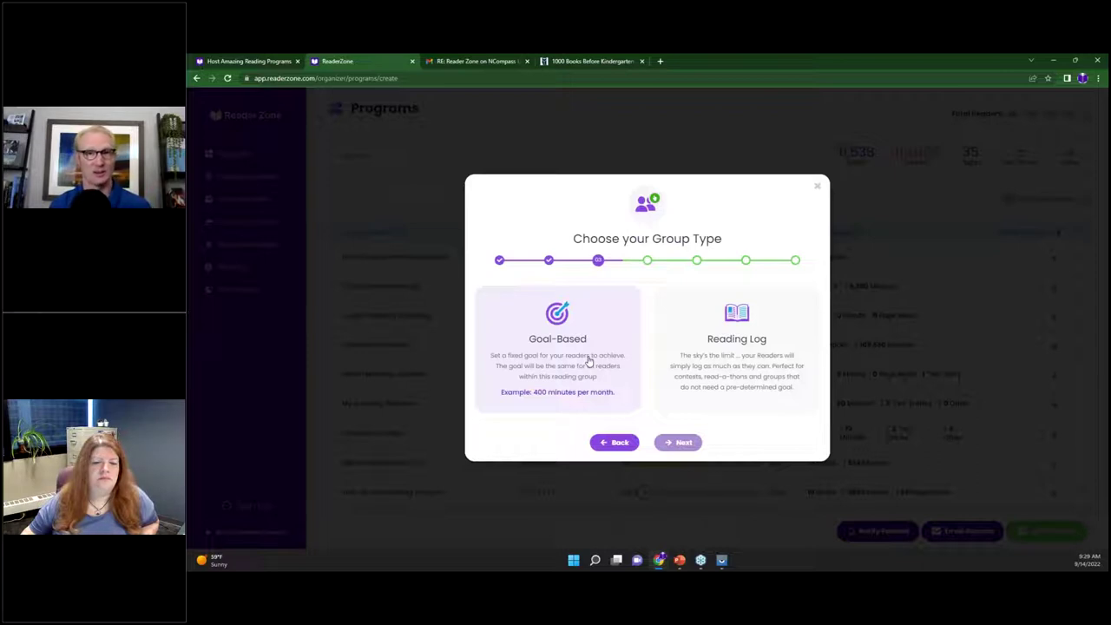
Make Adult Readers a Goal-Based group rather than Reading Log
{"action": "left_click", "coordinate": [694, 339]}
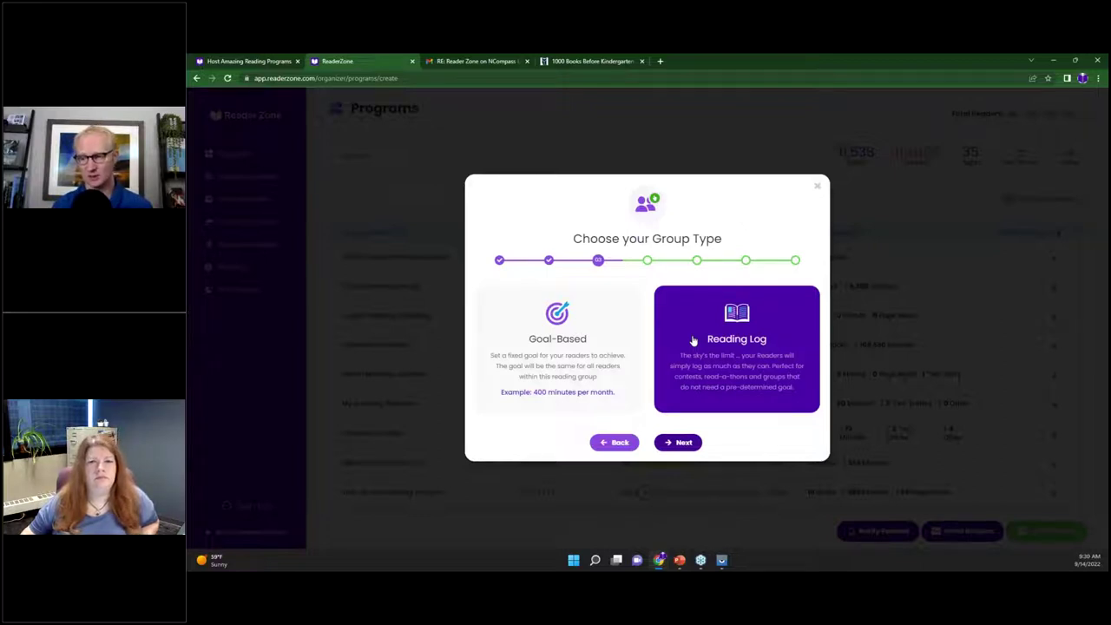
{"action": "left_click", "coordinate": [638, 390]}
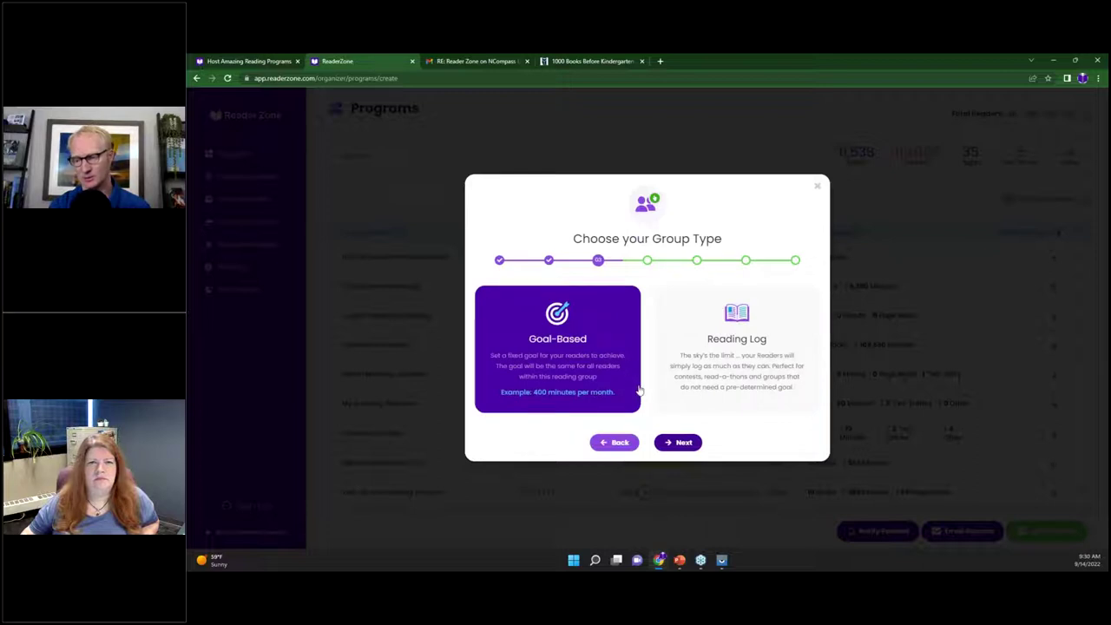
{"action": "left_click", "coordinate": [676, 443]}
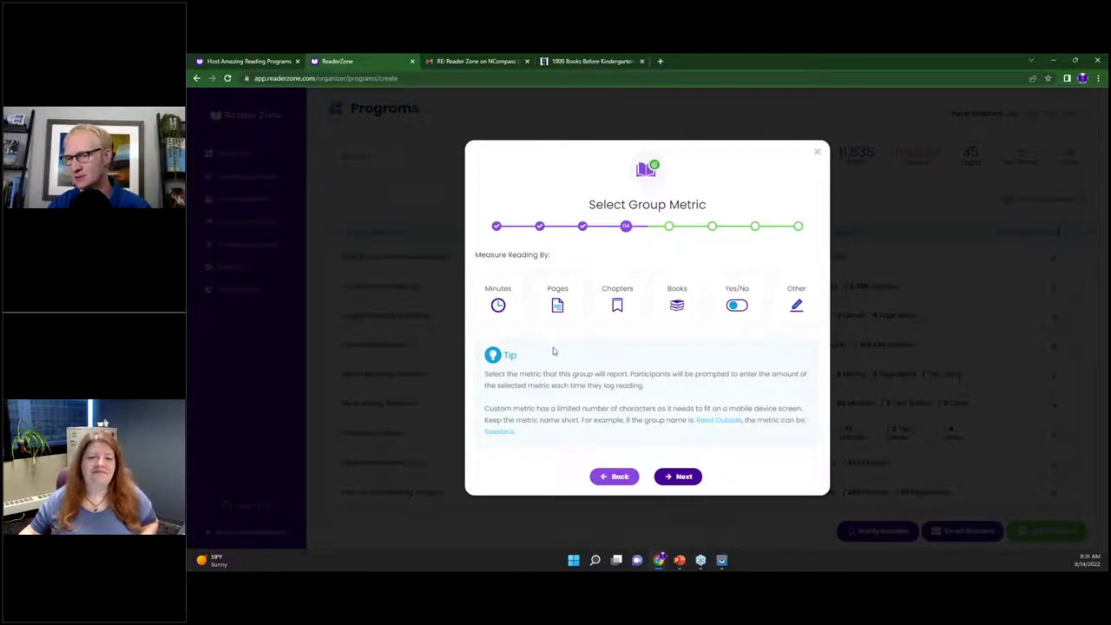
Measure the group's goal in books, set to 1 book with Monthly frequency
{"action": "left_click", "coordinate": [679, 314]}
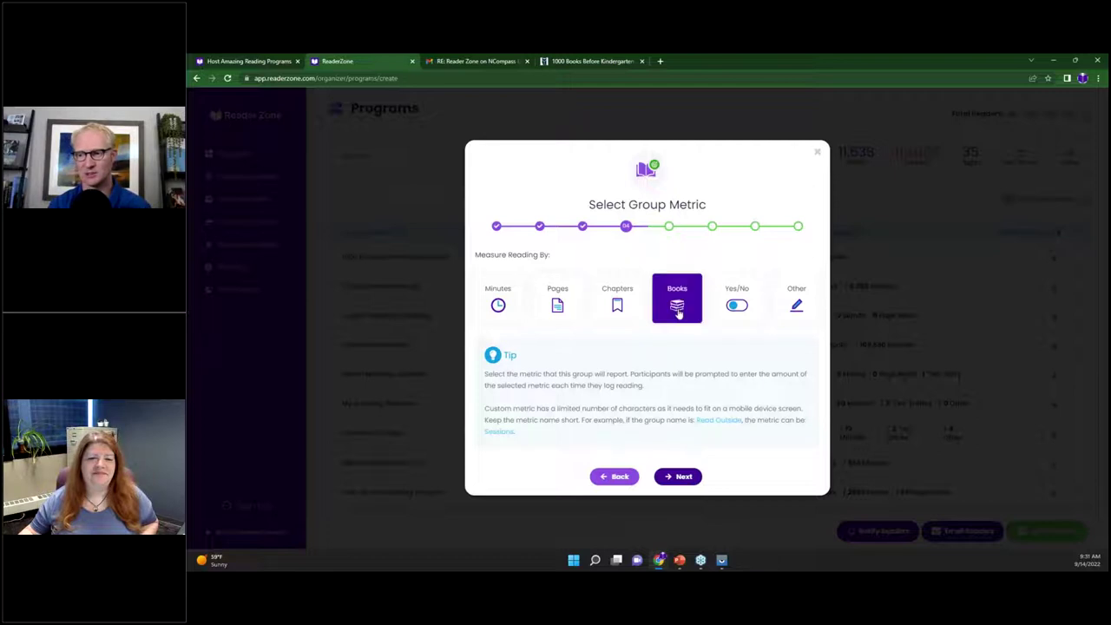
{"action": "left_click", "coordinate": [683, 478]}
{"action": "left_click", "coordinate": [550, 303]}
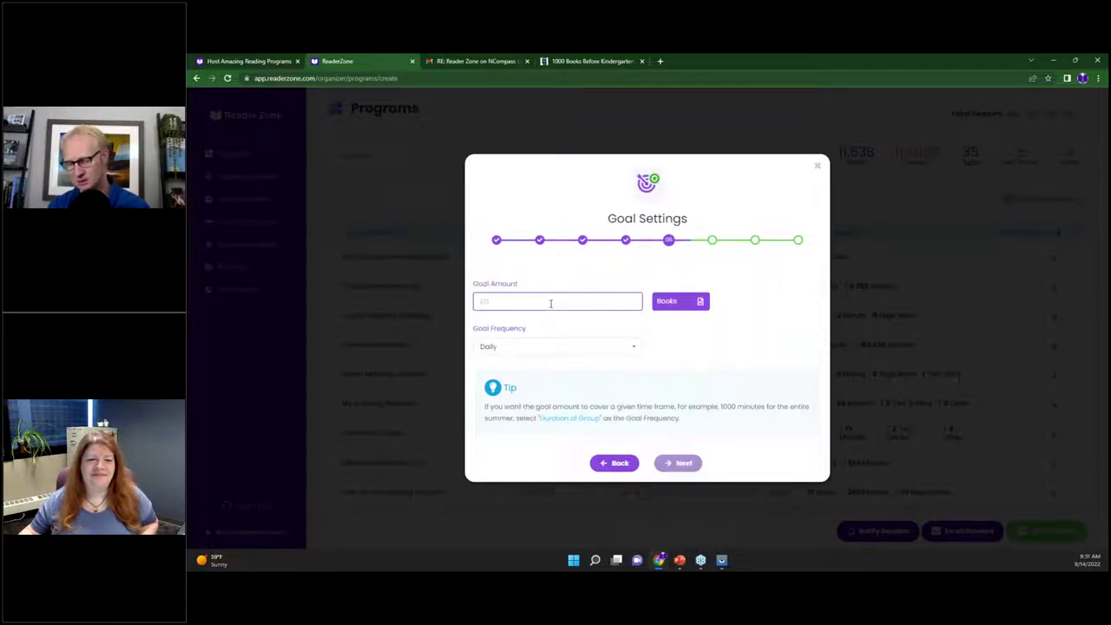
{"action": "type", "text": "1"}
{"action": "left_click", "coordinate": [633, 349]}
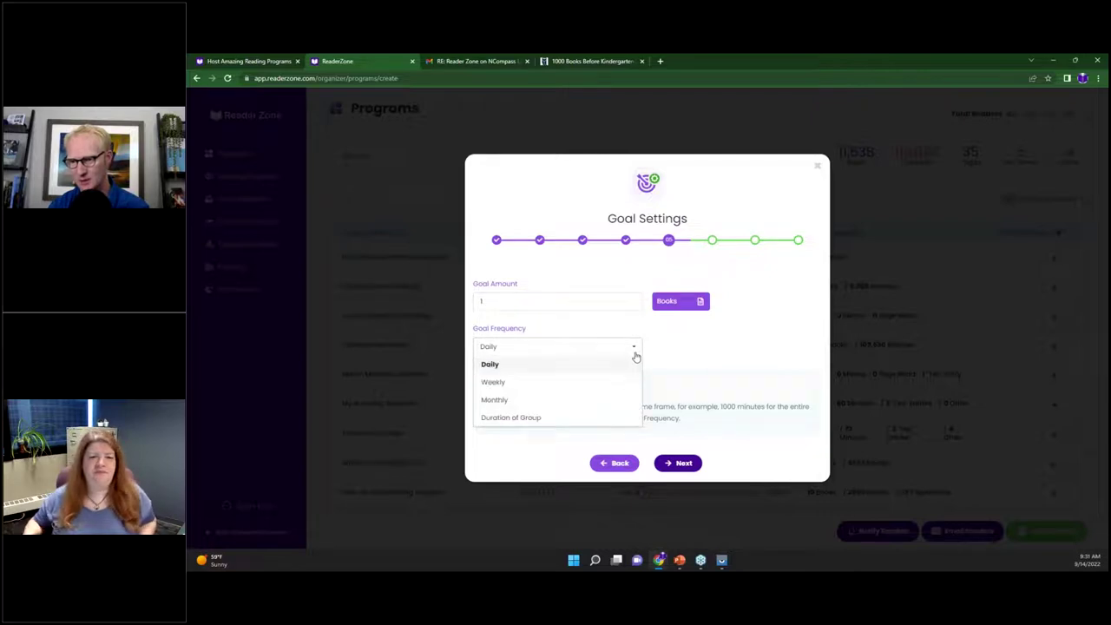
{"action": "left_click", "coordinate": [595, 397]}
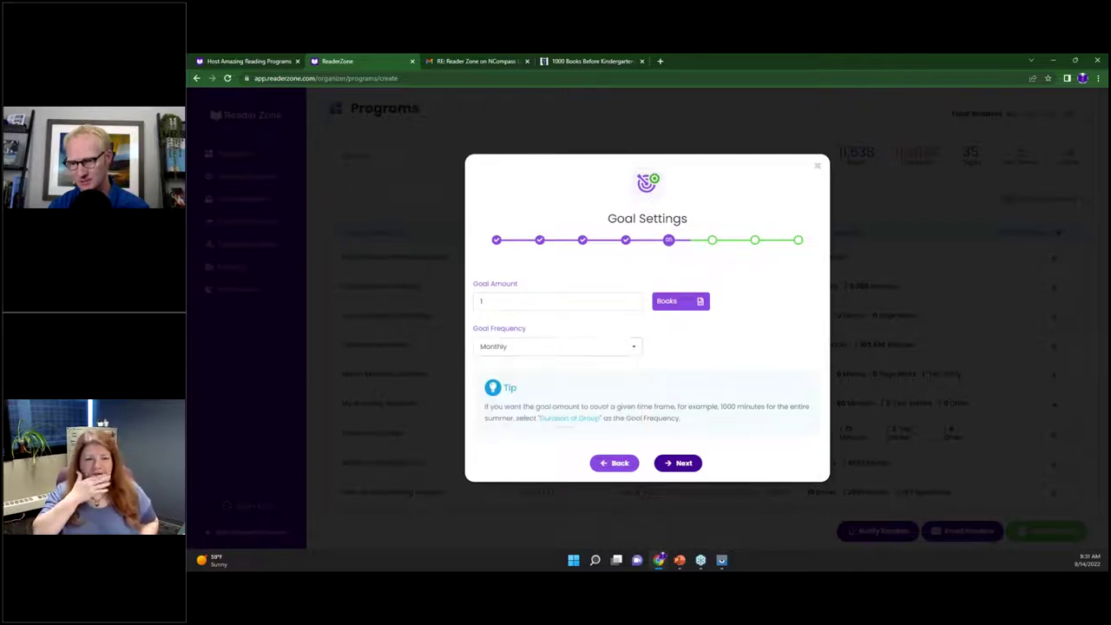
{"action": "left_click", "coordinate": [633, 348]}
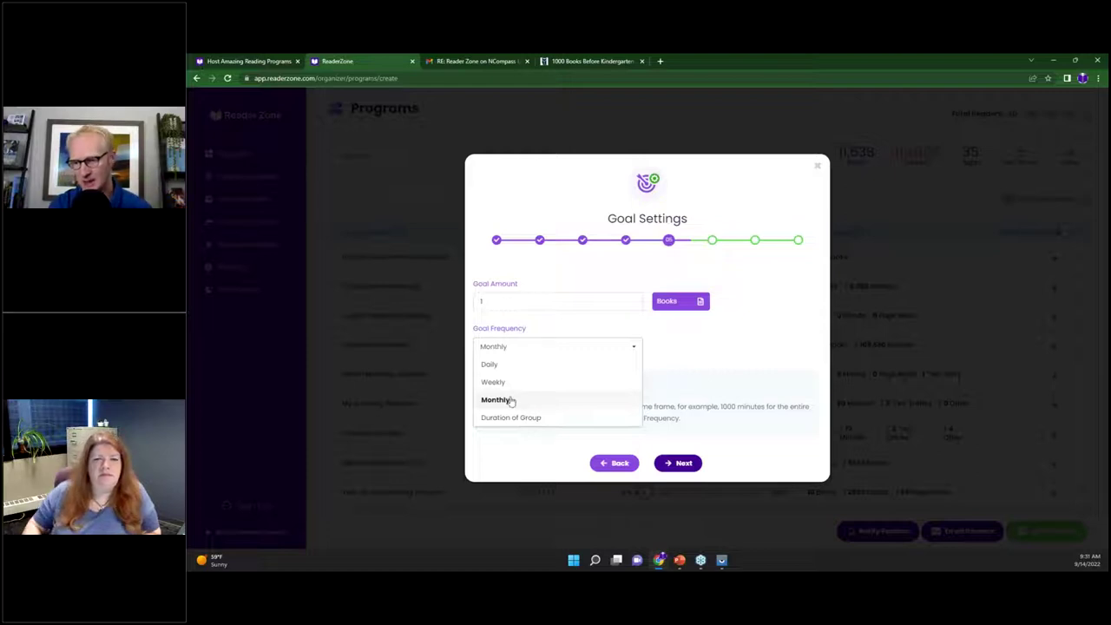
{"action": "left_click", "coordinate": [689, 471]}
{"action": "left_click", "coordinate": [677, 463]}
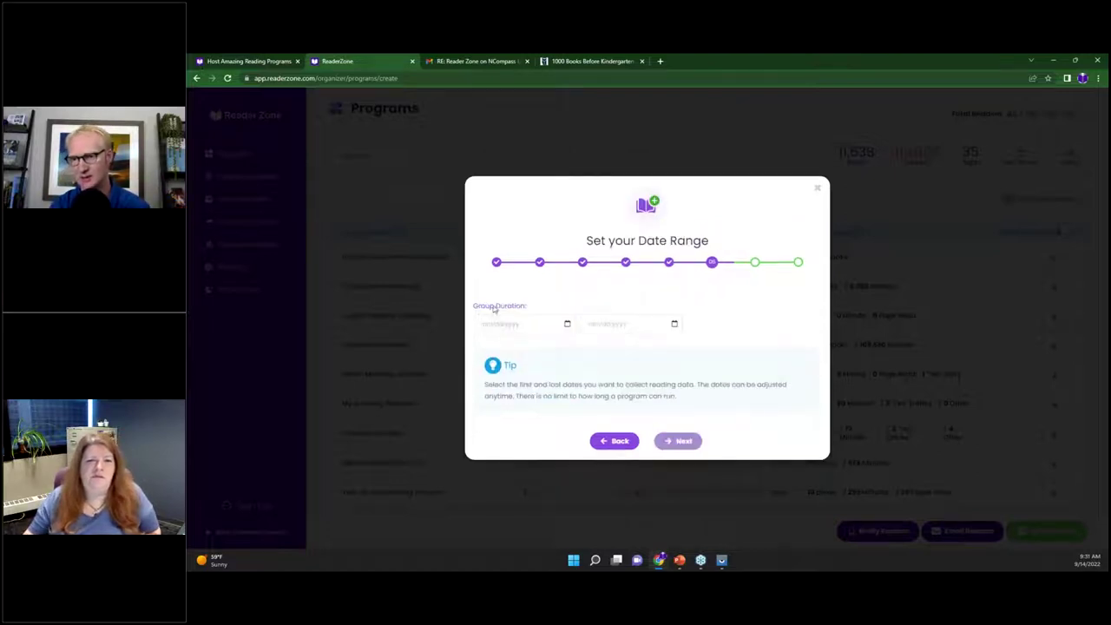
Set the group's date range from 09/07/2022 to 12/31/2022
{"action": "left_click", "coordinate": [565, 326]}
{"action": "left_click", "coordinate": [526, 415]}
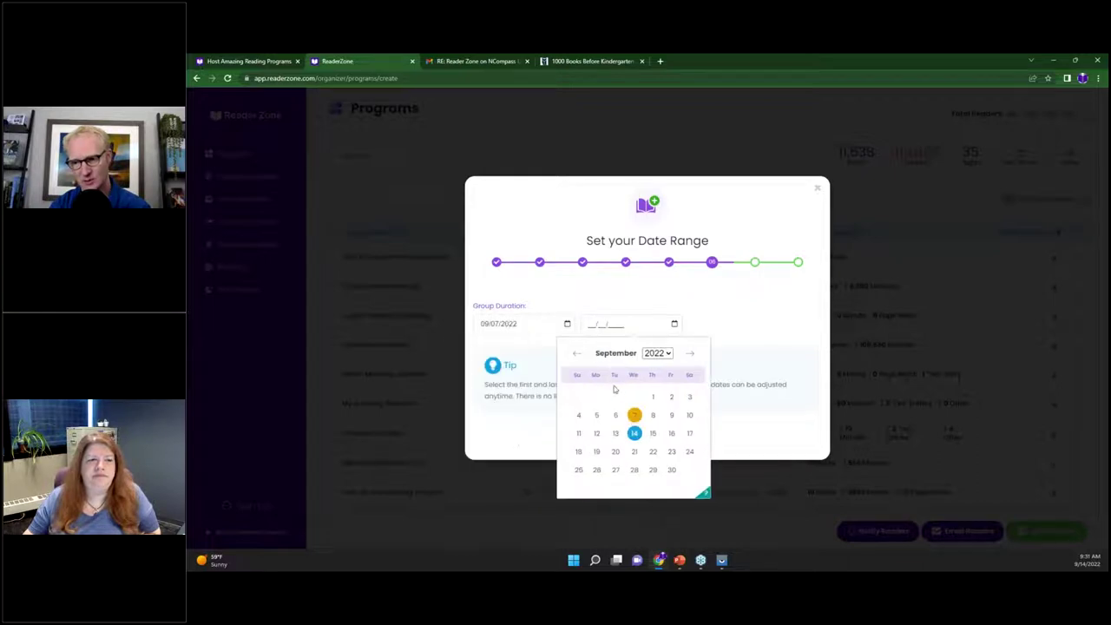
{"action": "left_click", "coordinate": [694, 356]}
{"action": "left_click", "coordinate": [694, 357]}
{"action": "left_click", "coordinate": [694, 356]}
{"action": "left_click", "coordinate": [695, 357]}
{"action": "left_click", "coordinate": [576, 353]}
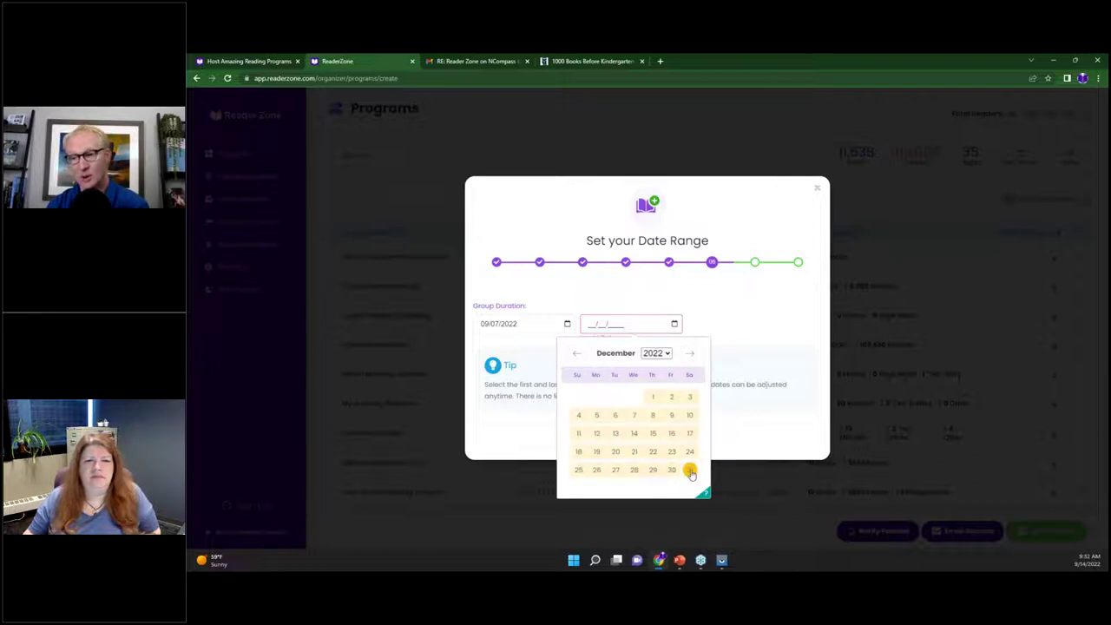
{"action": "left_click", "coordinate": [690, 470]}
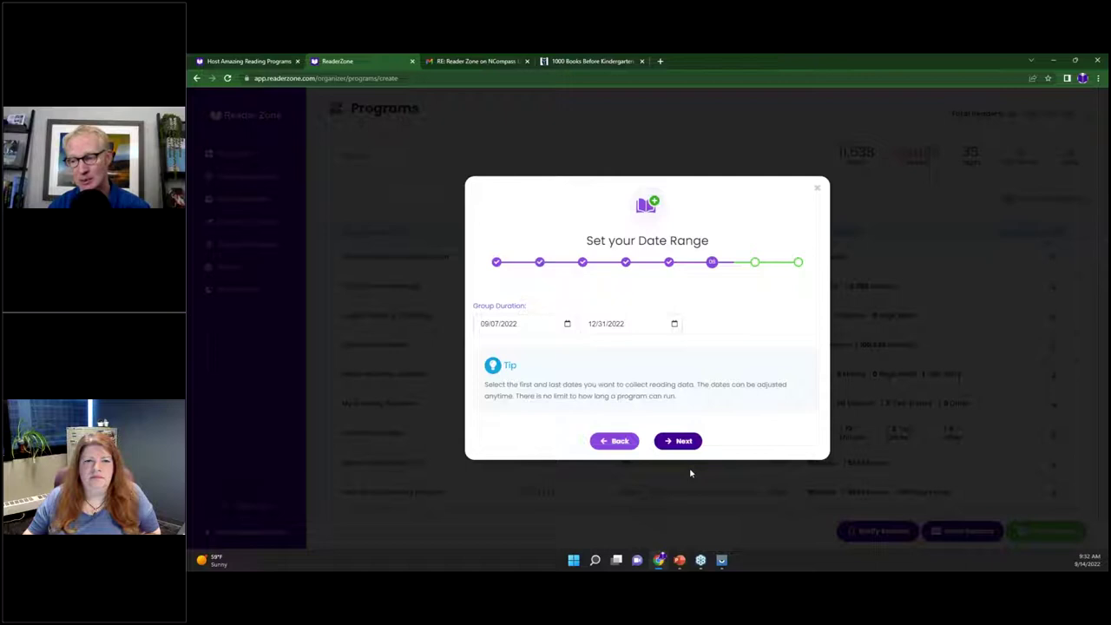
{"action": "left_click", "coordinate": [682, 442]}
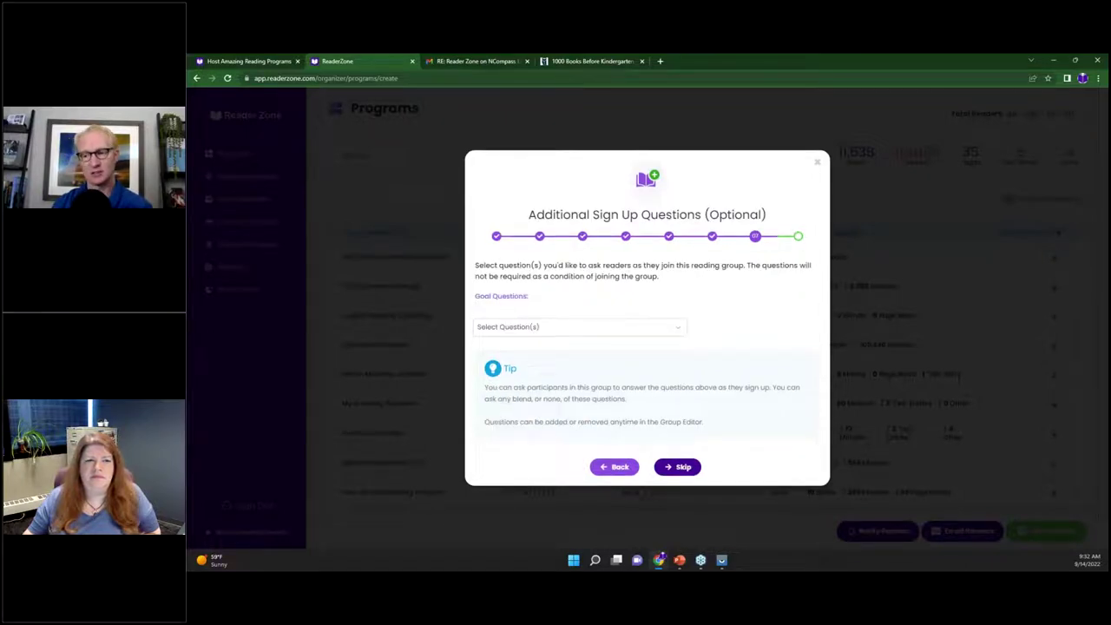
Add the 'What is your Library card number?' sign-up question, with the page zoomed to 125%
{"action": "left_click", "coordinate": [679, 328]}
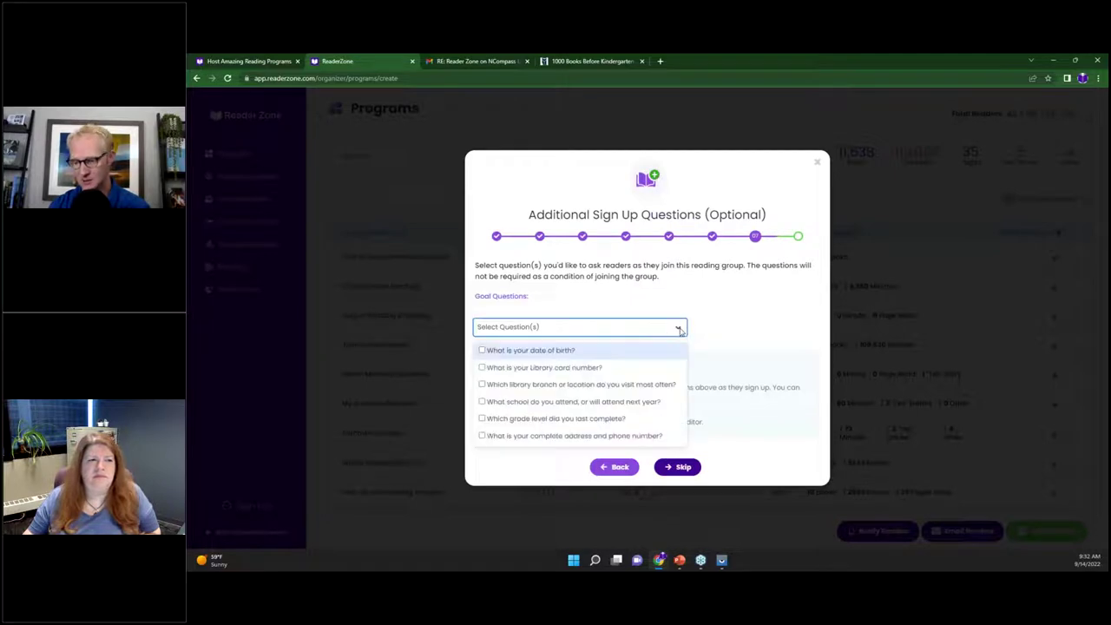
{"action": "key", "text": "ctrl+plus"}
{"action": "key", "text": "ctrl+plus"}
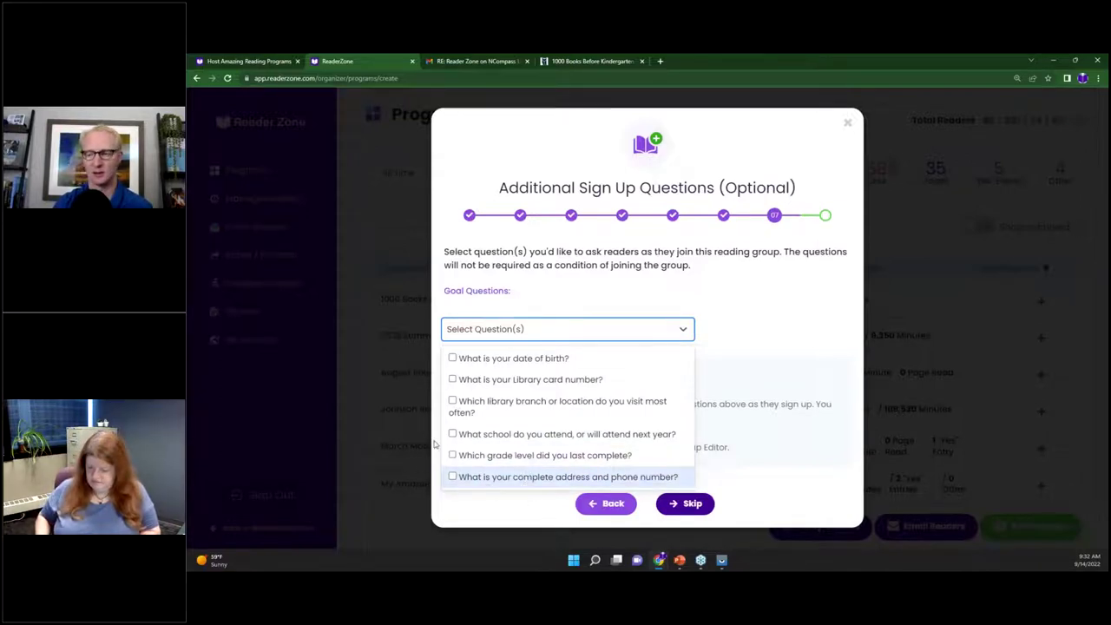
{"action": "left_click", "coordinate": [458, 380]}
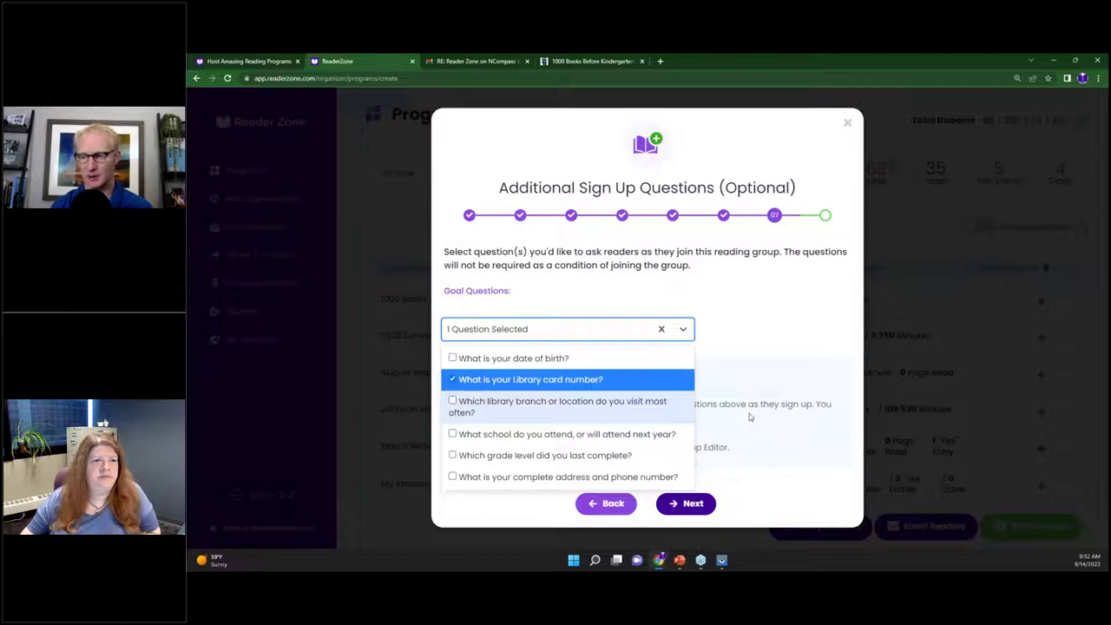
{"action": "left_click", "coordinate": [697, 511]}
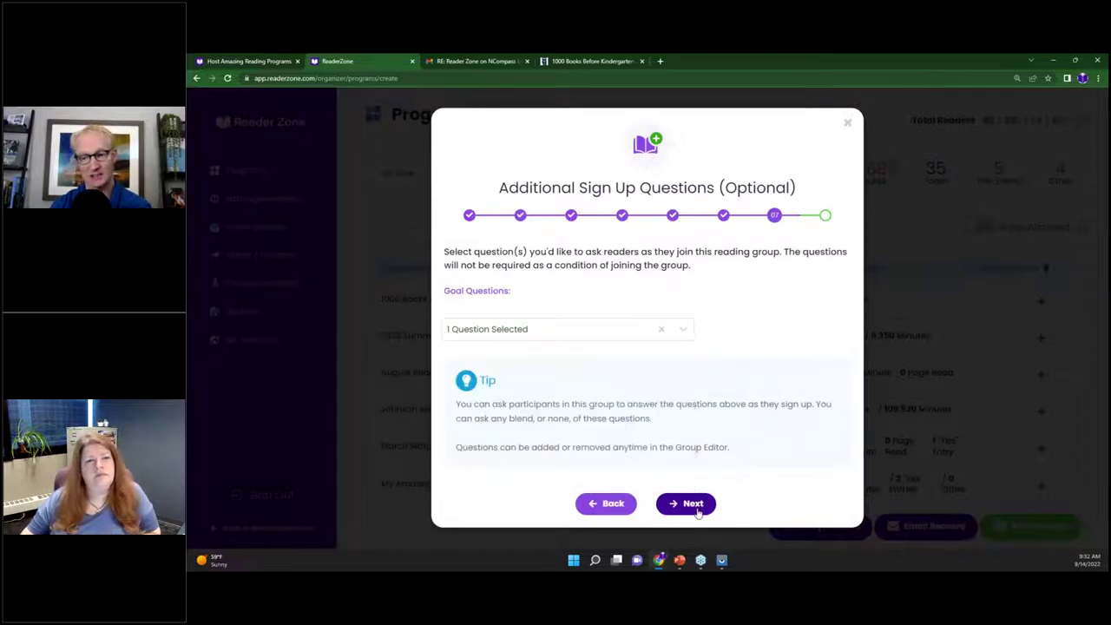
{"action": "left_click", "coordinate": [693, 505]}
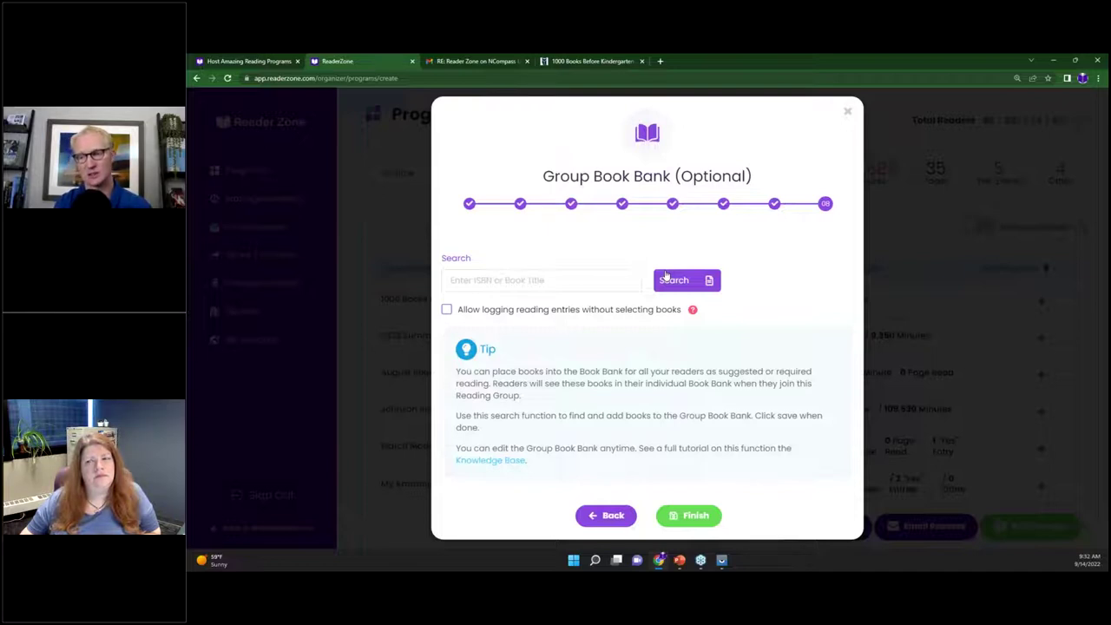
Add Cloud Cuckoo Land (Large Print Edition) with re-reads allowed, then finish the wizard
{"action": "left_click", "coordinate": [585, 284]}
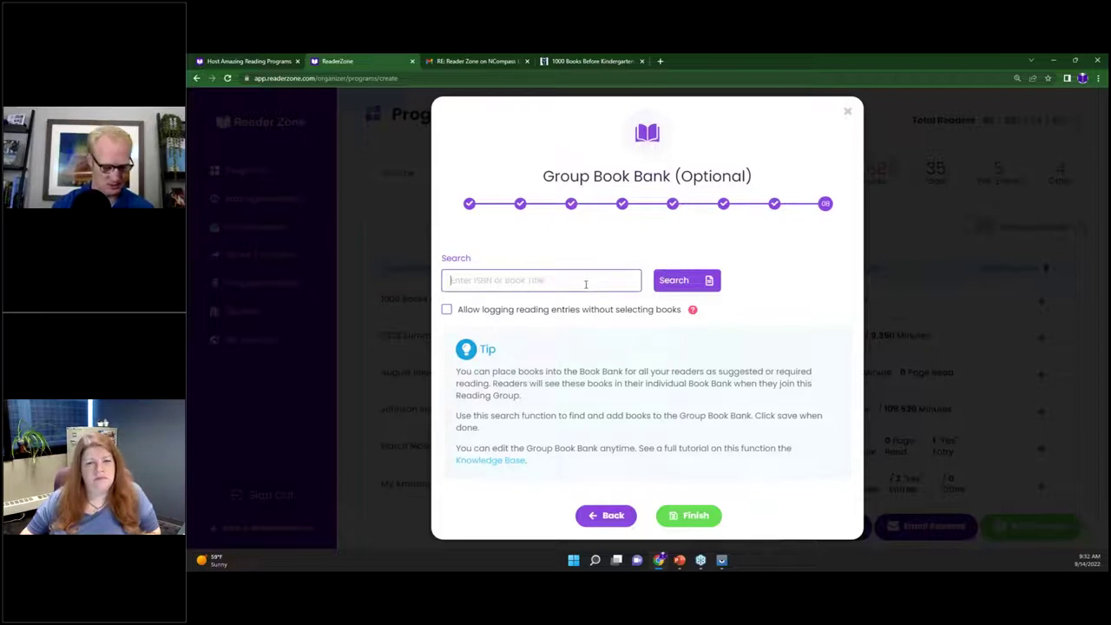
{"action": "type", "text": "Clo"}
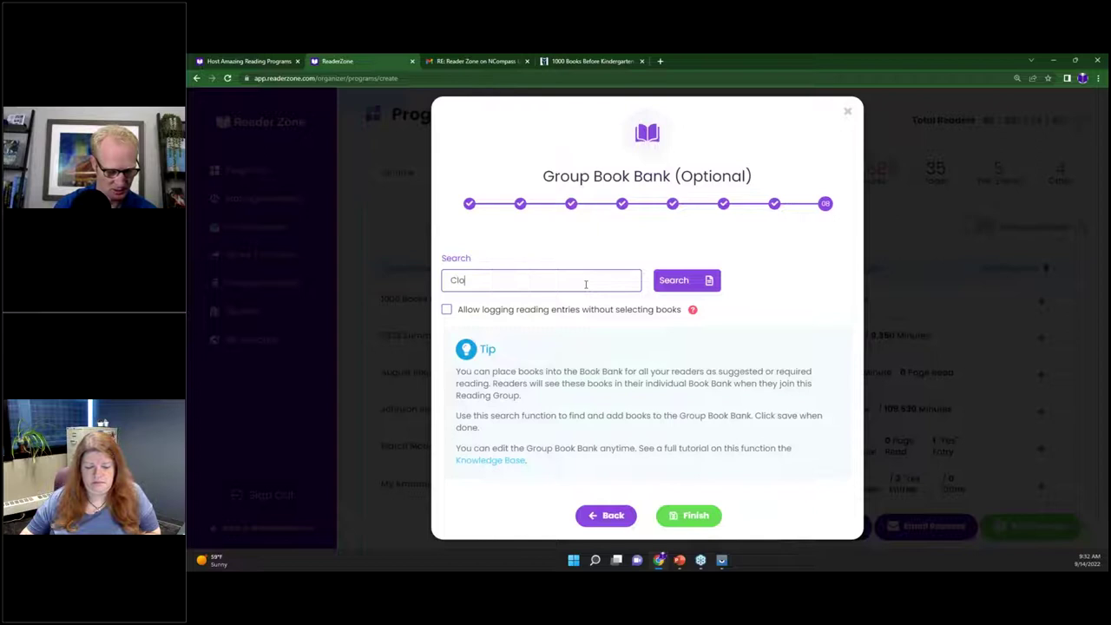
{"action": "type", "text": "ud Cook"}
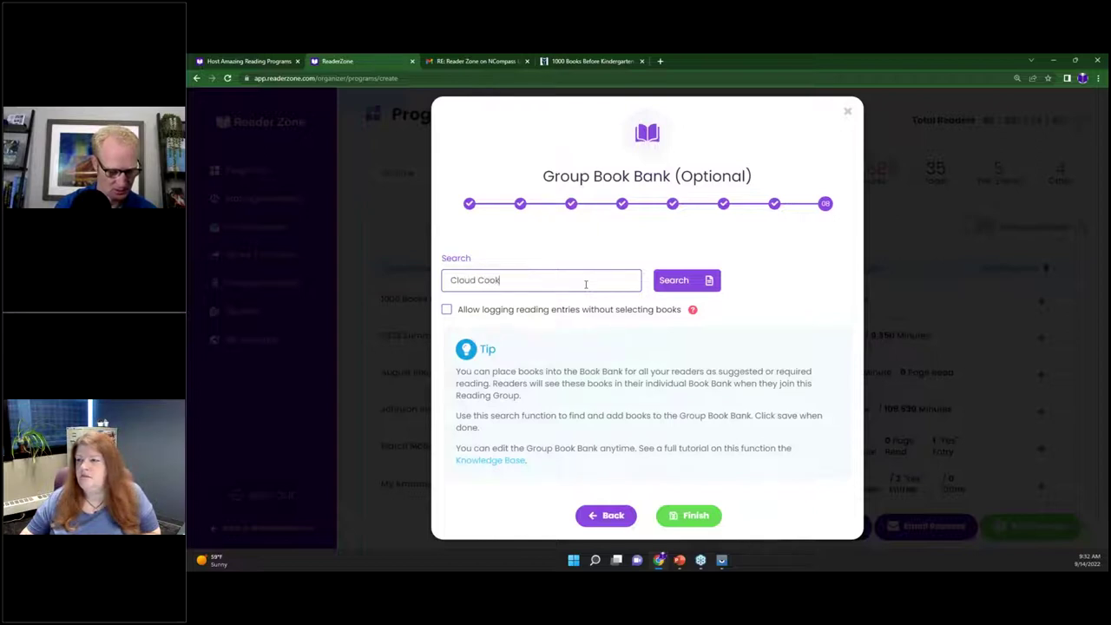
{"action": "type", "text": "oo Land"}
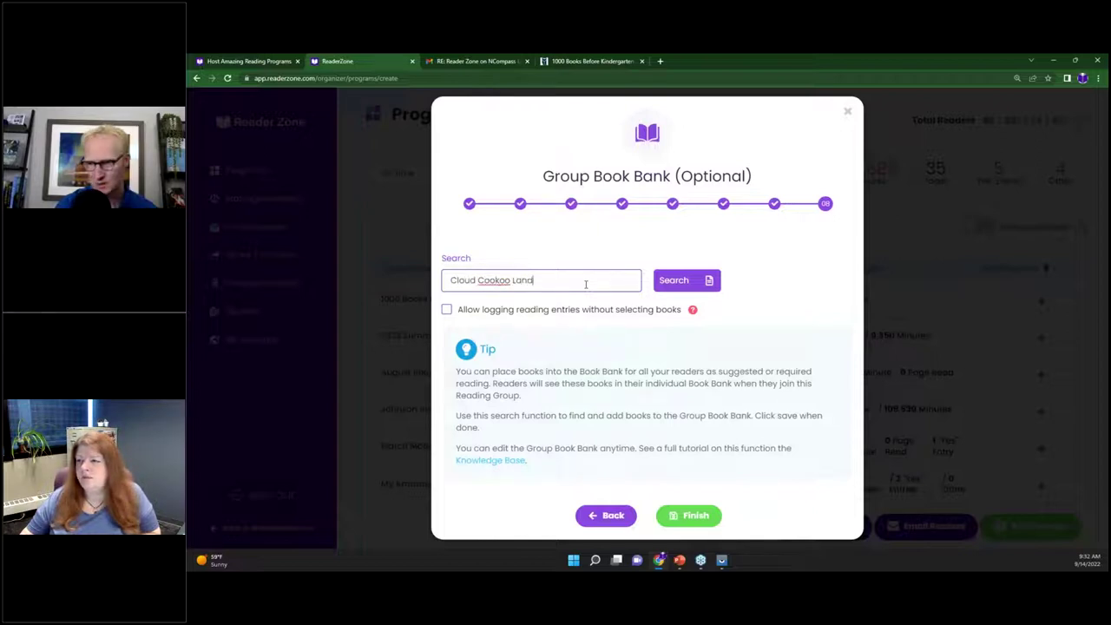
{"action": "left_click", "coordinate": [682, 284]}
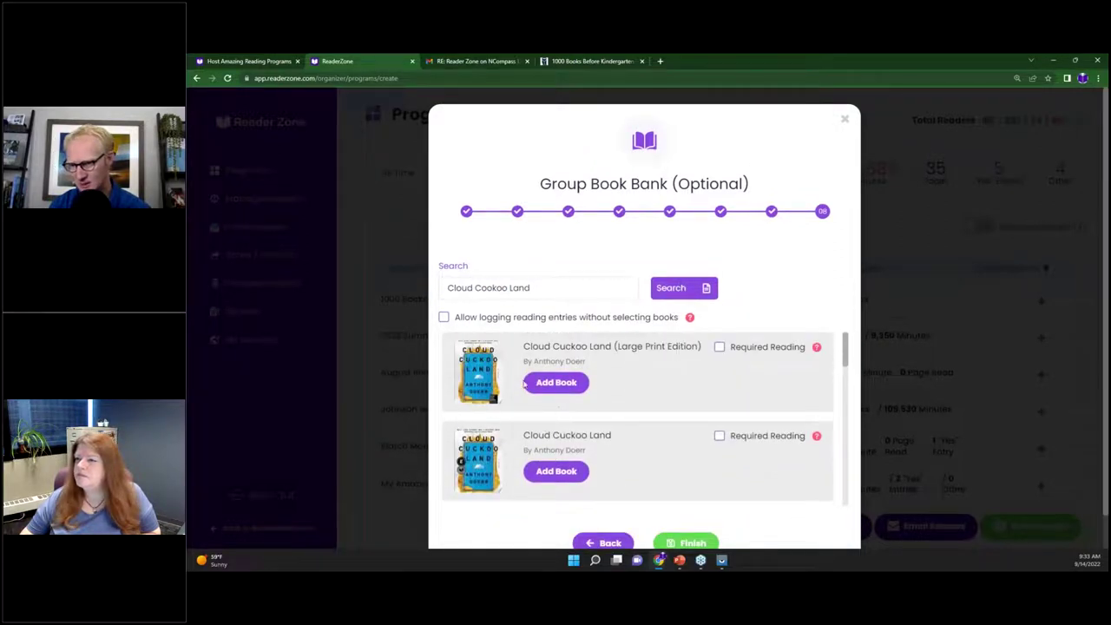
{"action": "left_click", "coordinate": [558, 386]}
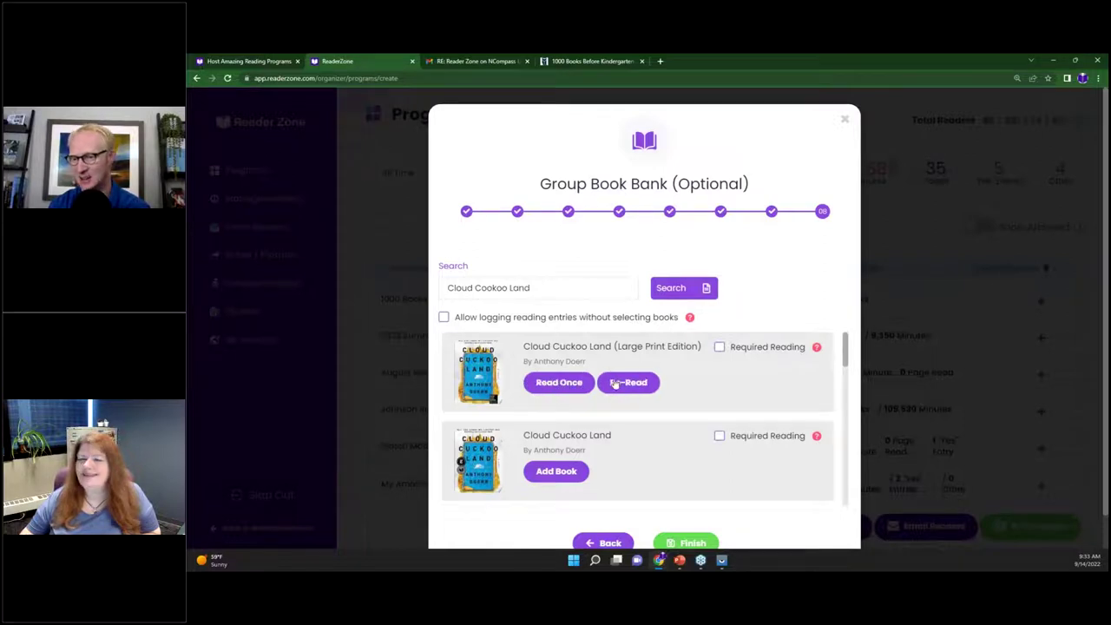
{"action": "left_click", "coordinate": [555, 388]}
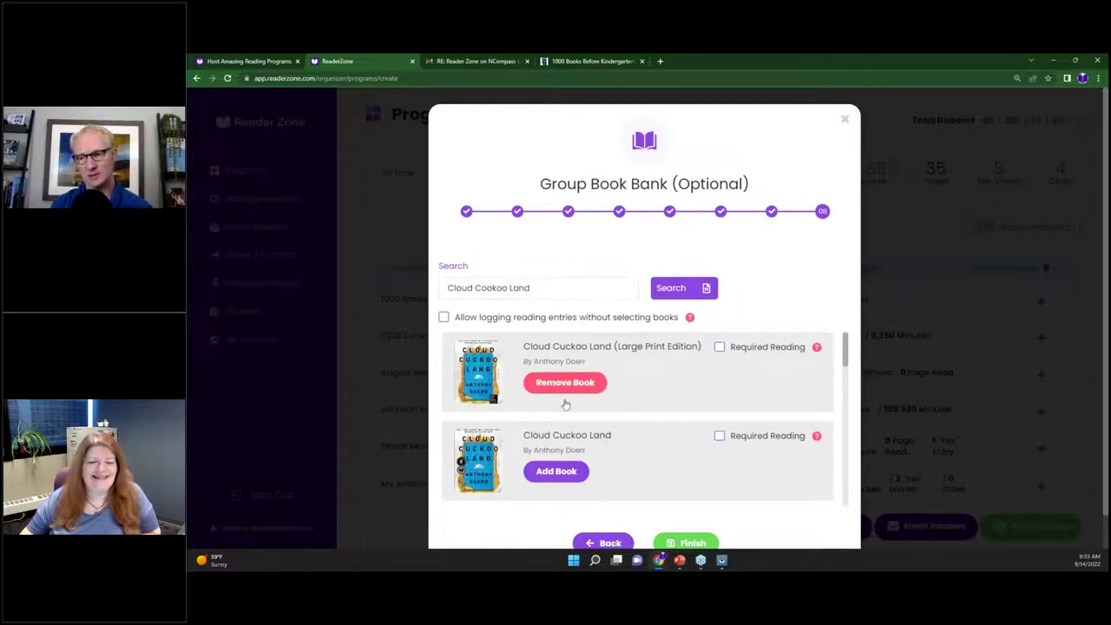
{"action": "scroll", "coordinate": [649, 478], "scroll_direction": "down", "scroll_amount": 2}
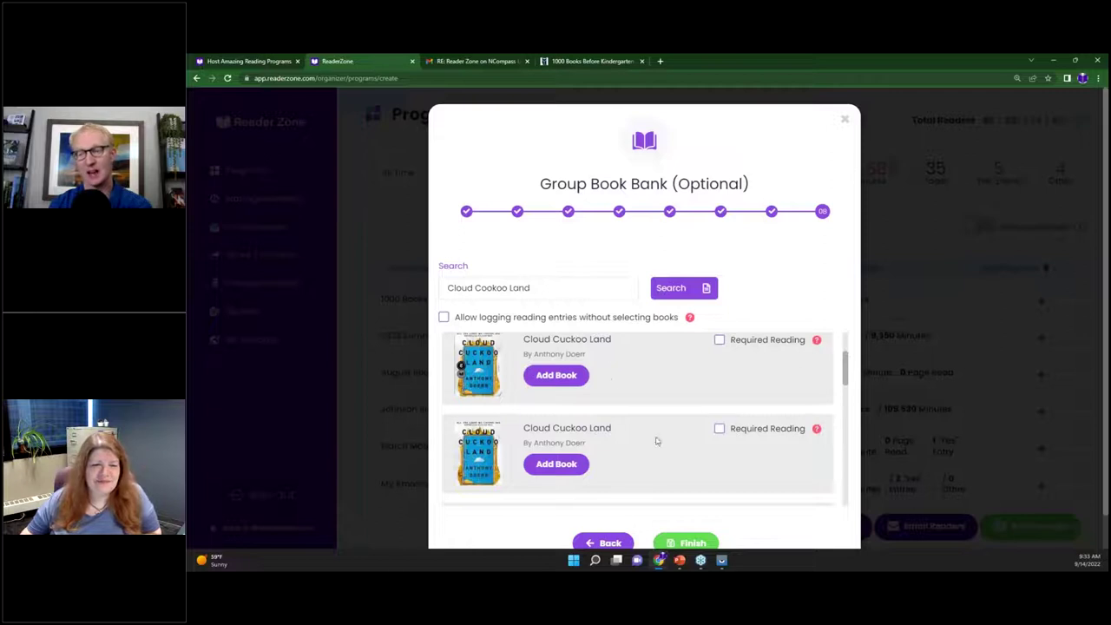
{"action": "left_click", "coordinate": [689, 544]}
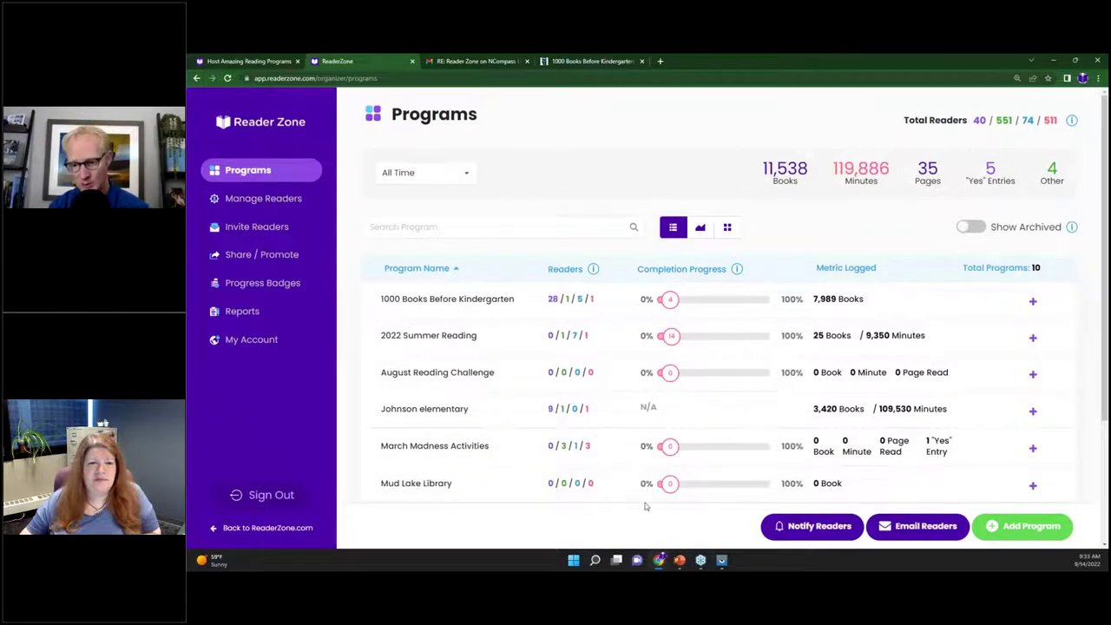
Open the Mud Lake Library program's groups page and begin adding another group
{"action": "scroll", "coordinate": [496, 384], "scroll_direction": "down", "scroll_amount": 2}
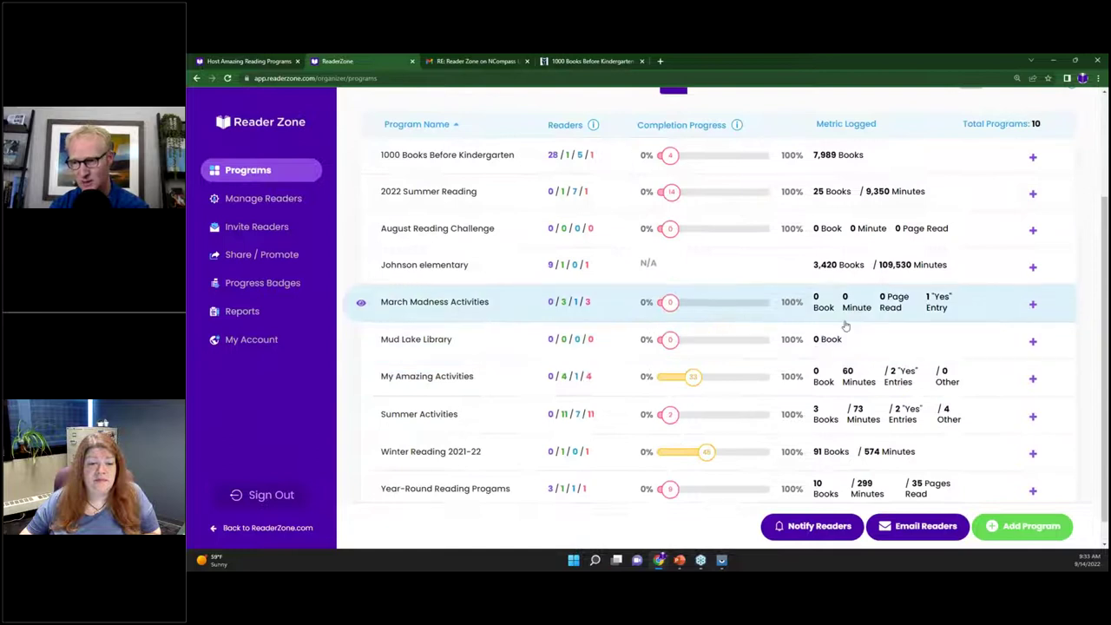
{"action": "left_click", "coordinate": [1032, 344]}
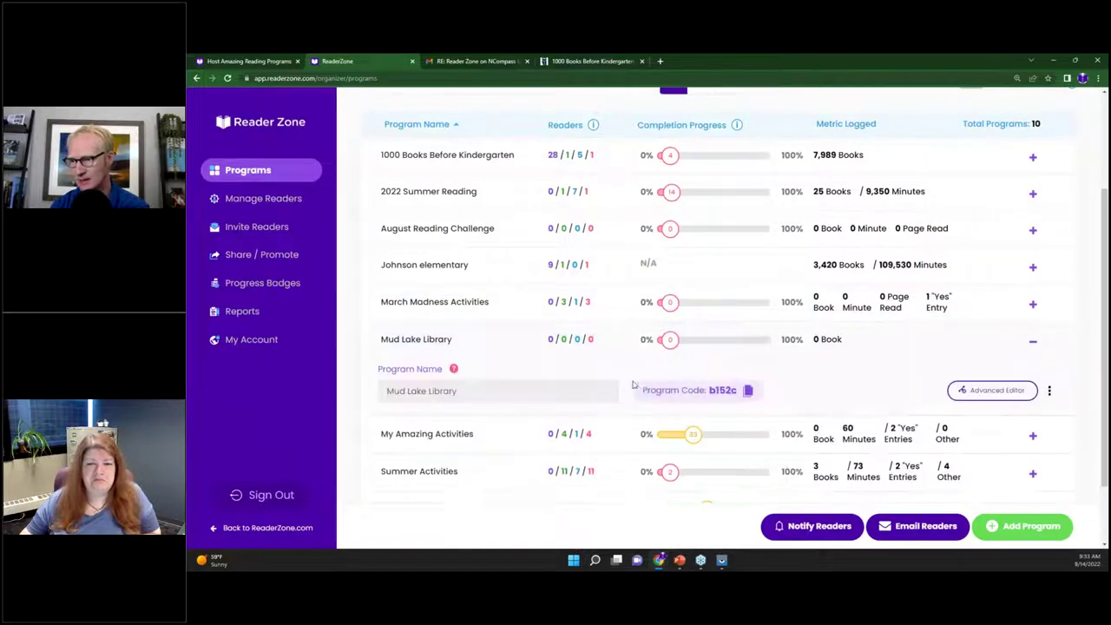
{"action": "left_click", "coordinate": [1033, 344]}
{"action": "left_click", "coordinate": [498, 347]}
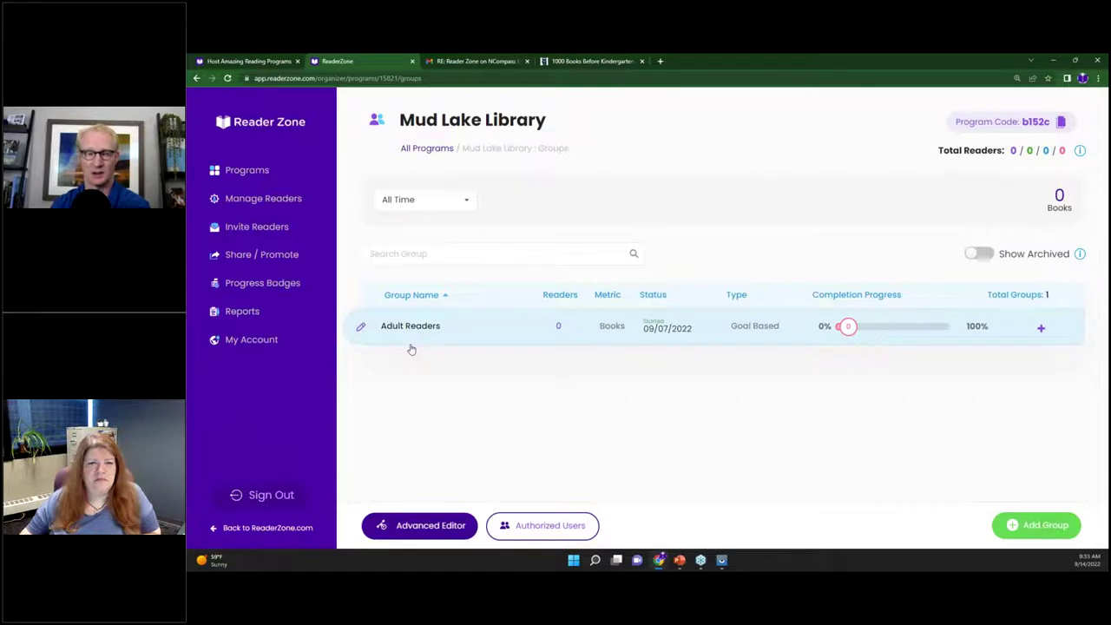
{"action": "left_click", "coordinate": [1028, 525]}
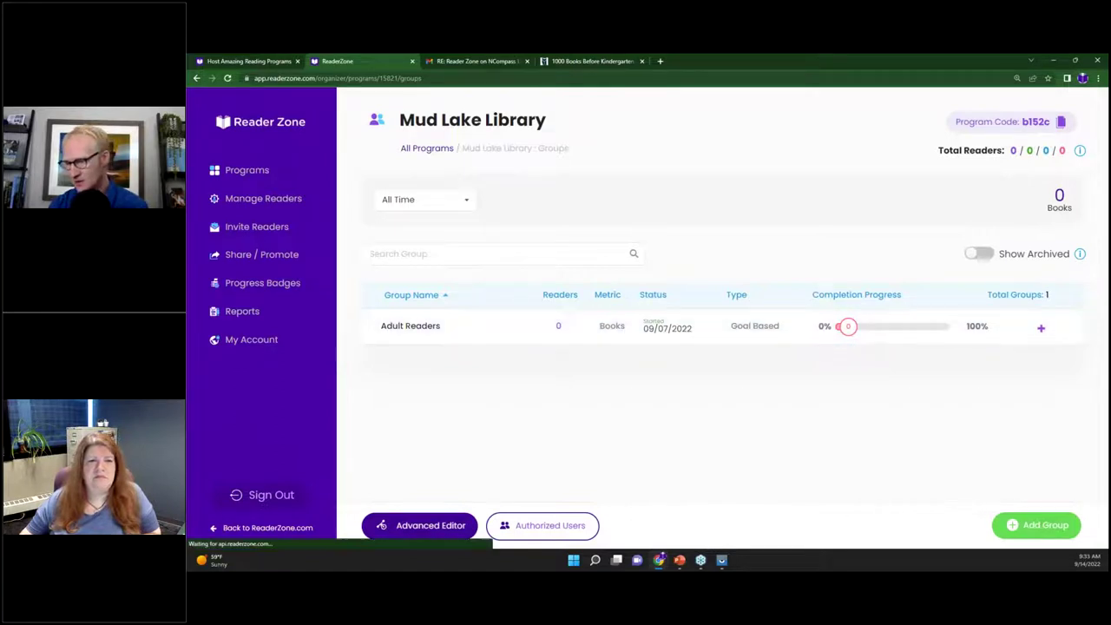
Name the new group 'Youth Readers' and make it a Reading Log group
{"action": "left_click", "coordinate": [517, 293]}
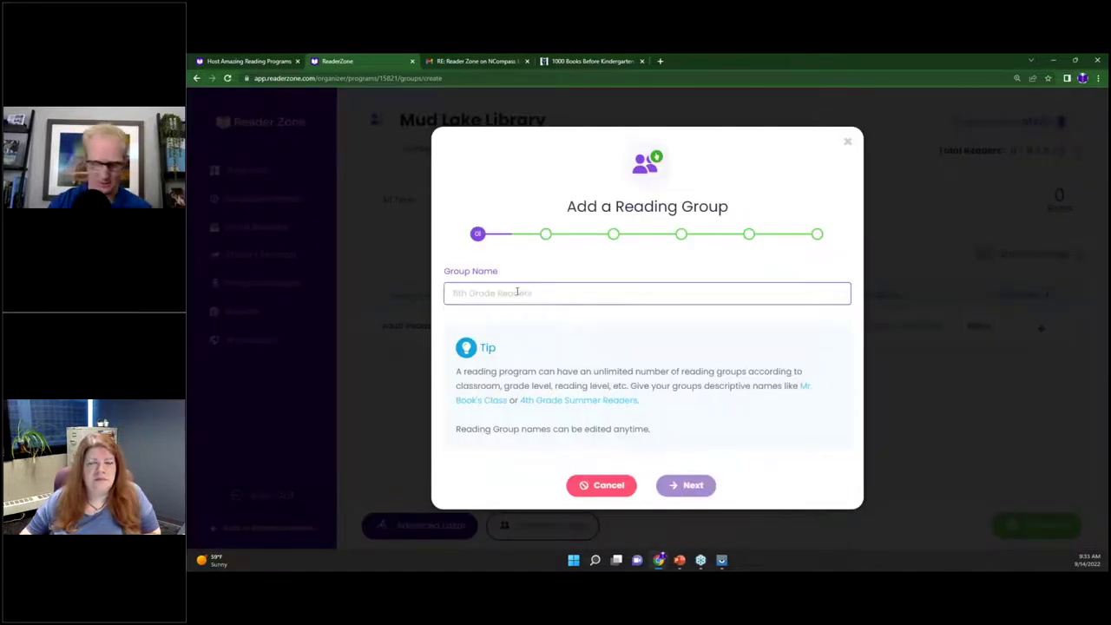
{"action": "type", "text": "Youth ER"}
{"action": "key", "text": "BackSpace"}
{"action": "key", "text": "BackSpace"}
{"action": "type", "text": "Readers"}
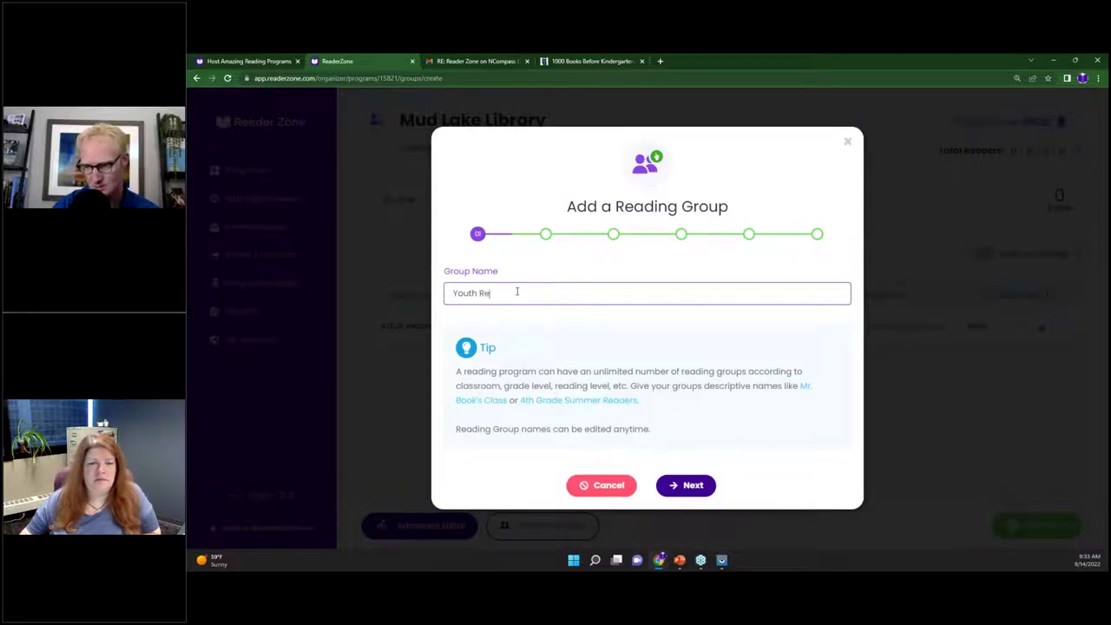
{"action": "left_click", "coordinate": [686, 486]}
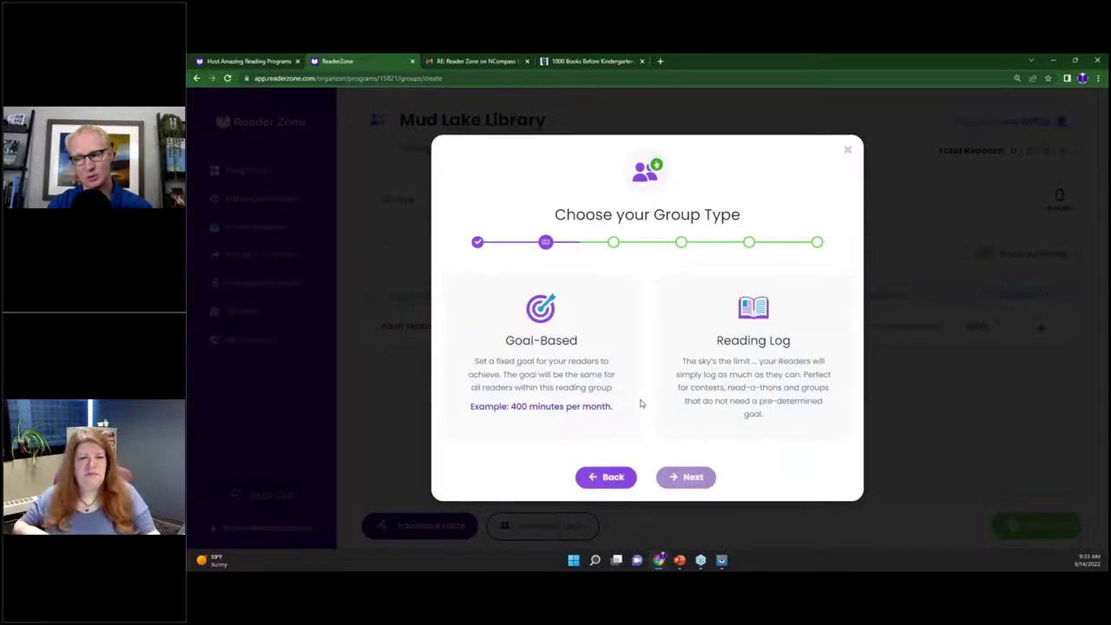
{"action": "left_click", "coordinate": [694, 390]}
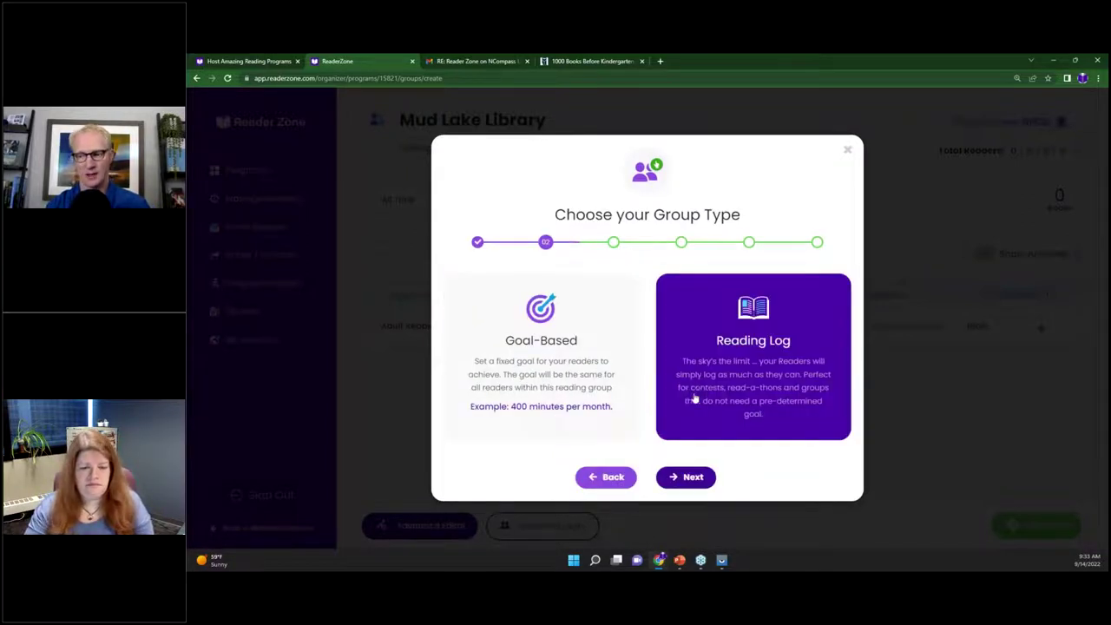
{"action": "left_click", "coordinate": [684, 478]}
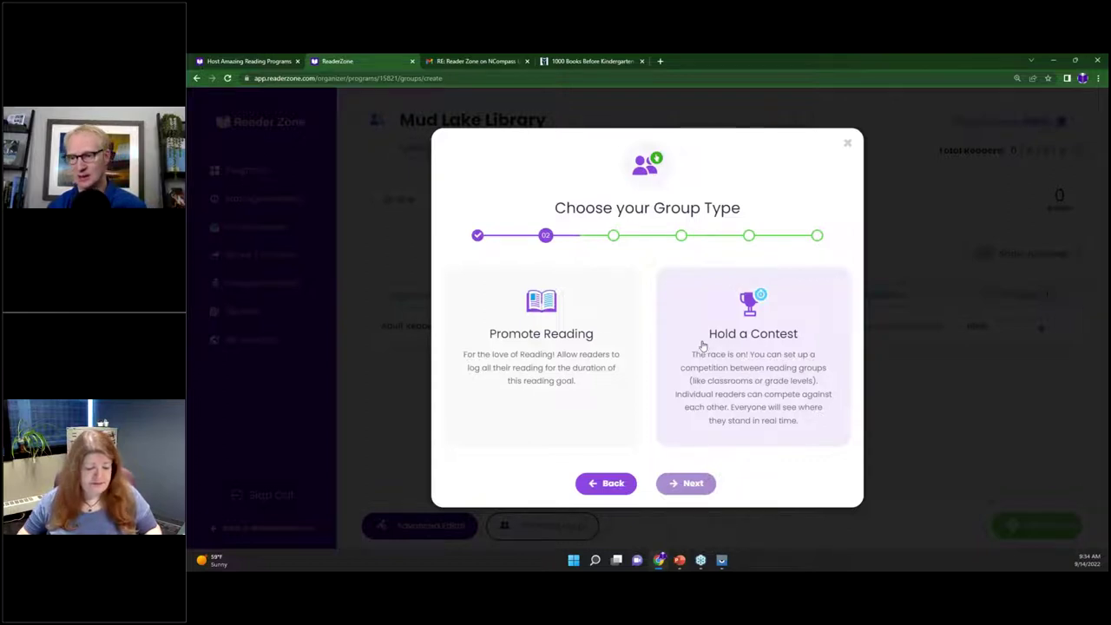
Set the group to Promote Reading, measured in Minutes
{"action": "left_click", "coordinate": [509, 396]}
{"action": "left_click", "coordinate": [691, 483]}
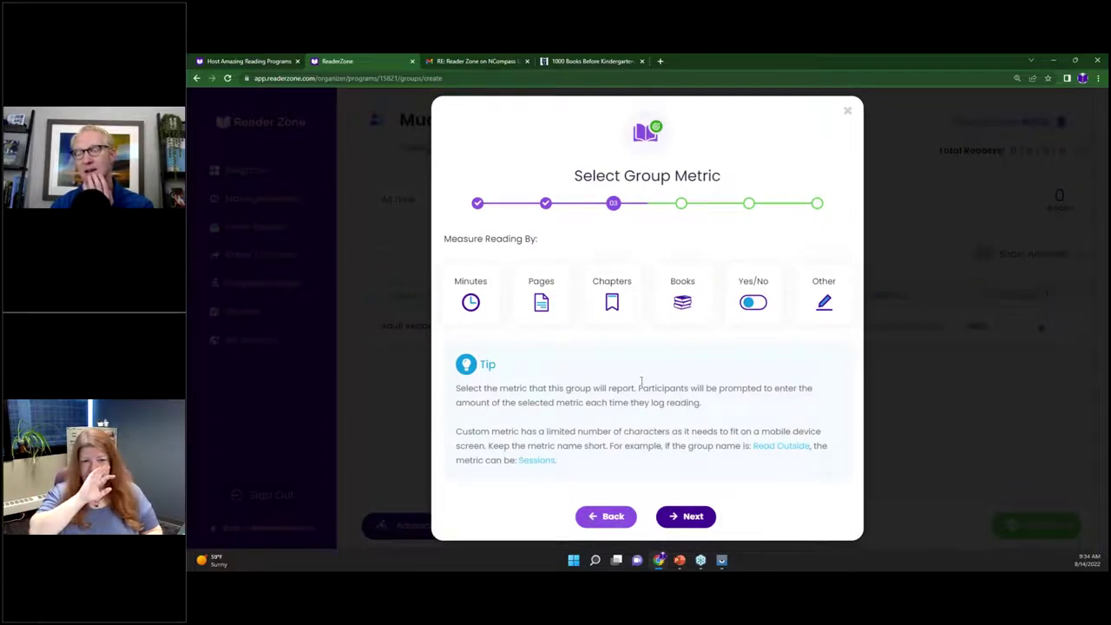
{"action": "left_click", "coordinate": [465, 306]}
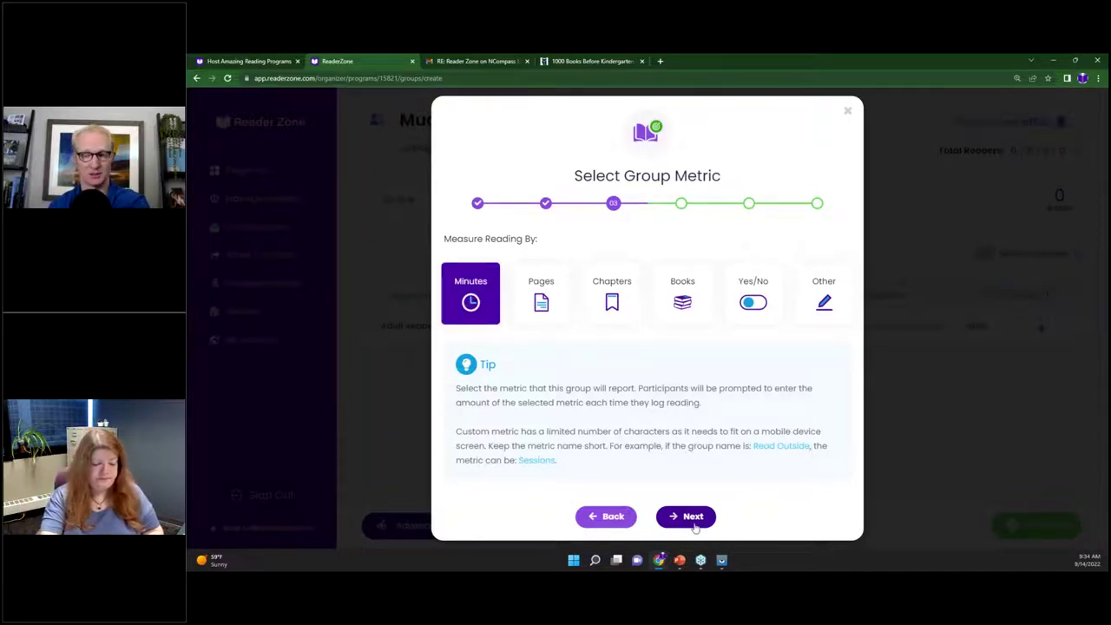
{"action": "left_click", "coordinate": [693, 519]}
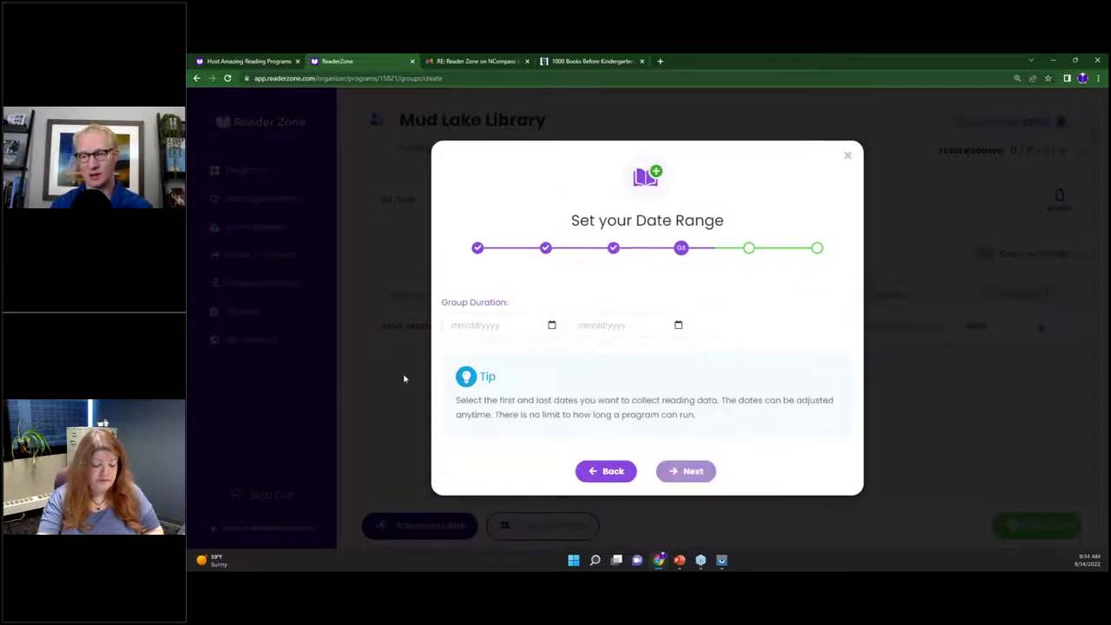
Set the group's date range from 09/01/2022 to 05/31/2023
{"action": "left_click", "coordinate": [522, 326]}
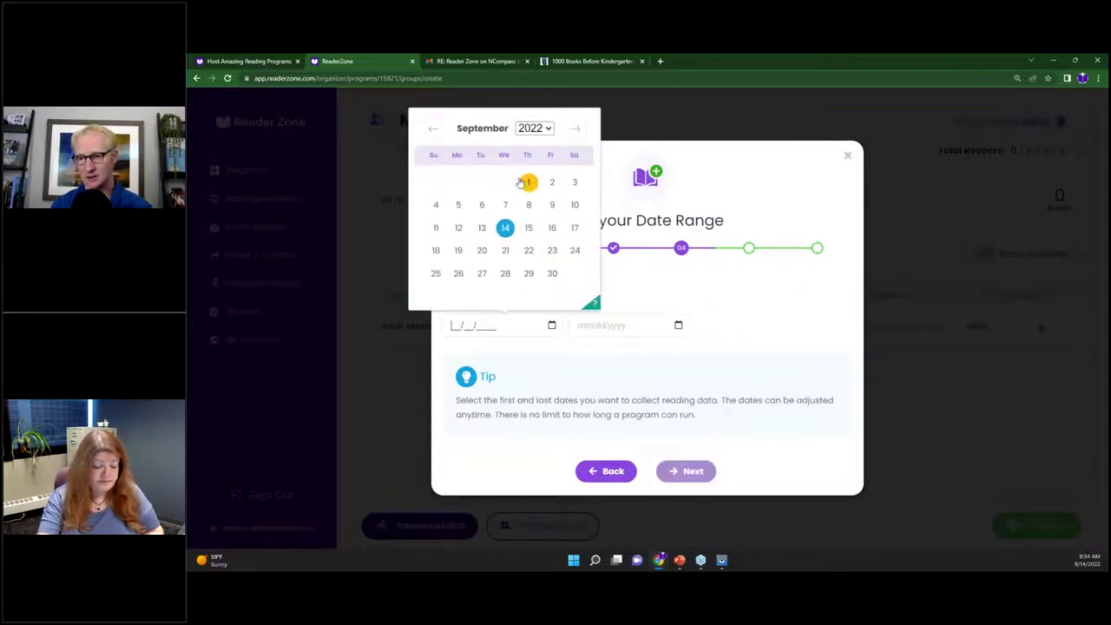
{"action": "left_click", "coordinate": [526, 183]}
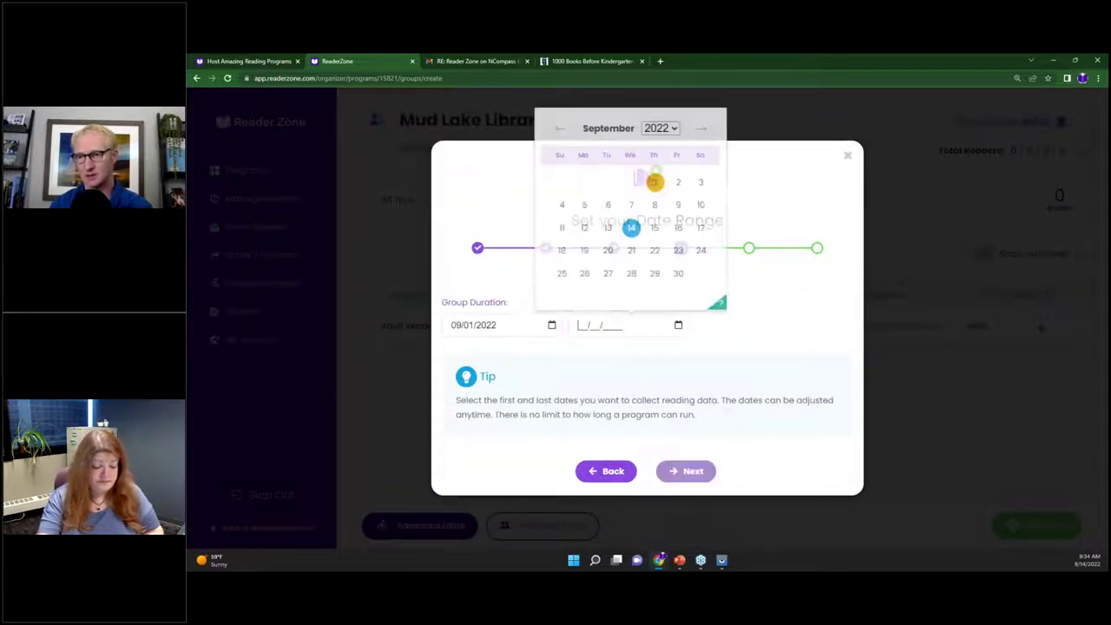
{"action": "left_click", "coordinate": [701, 130]}
{"action": "left_click", "coordinate": [701, 130]}
{"action": "left_click", "coordinate": [701, 131]}
{"action": "left_click", "coordinate": [701, 130]}
{"action": "left_click", "coordinate": [701, 130]}
{"action": "left_click", "coordinate": [701, 130]}
{"action": "left_click", "coordinate": [701, 130]}
{"action": "left_click", "coordinate": [701, 130]}
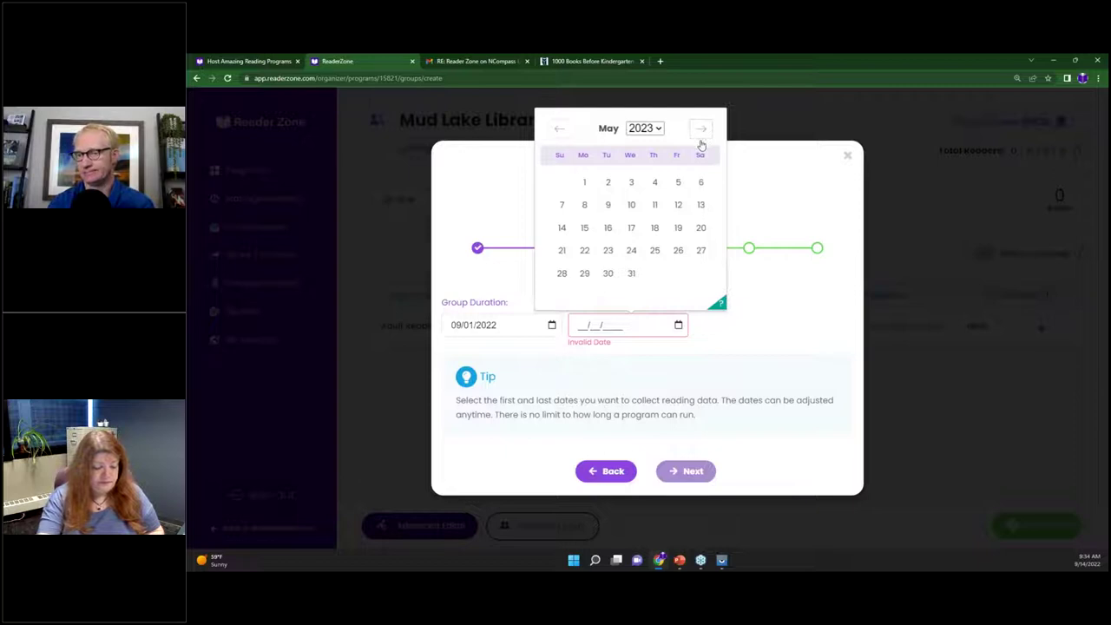
{"action": "left_click", "coordinate": [630, 272]}
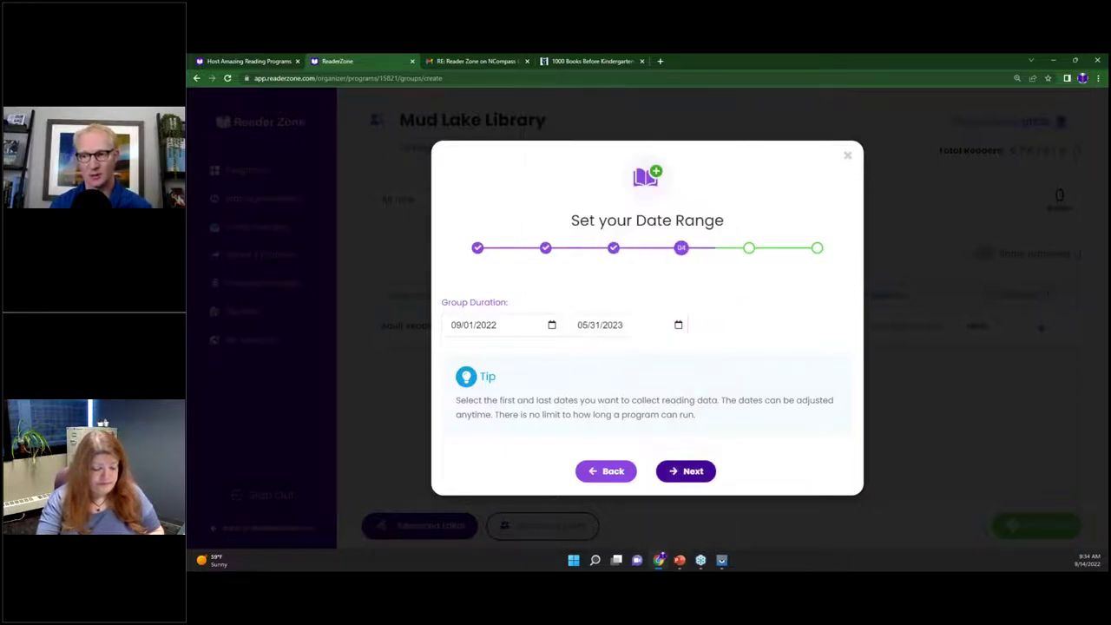
{"action": "left_click", "coordinate": [682, 476]}
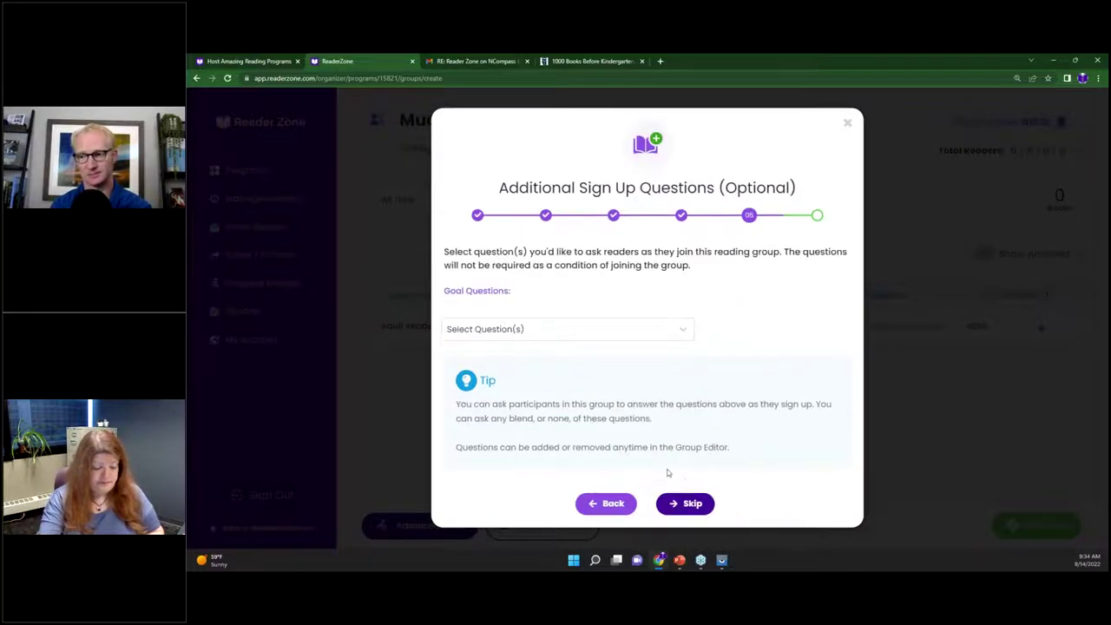
Add the 'What school' sign-up question for readers
{"action": "left_click", "coordinate": [665, 328]}
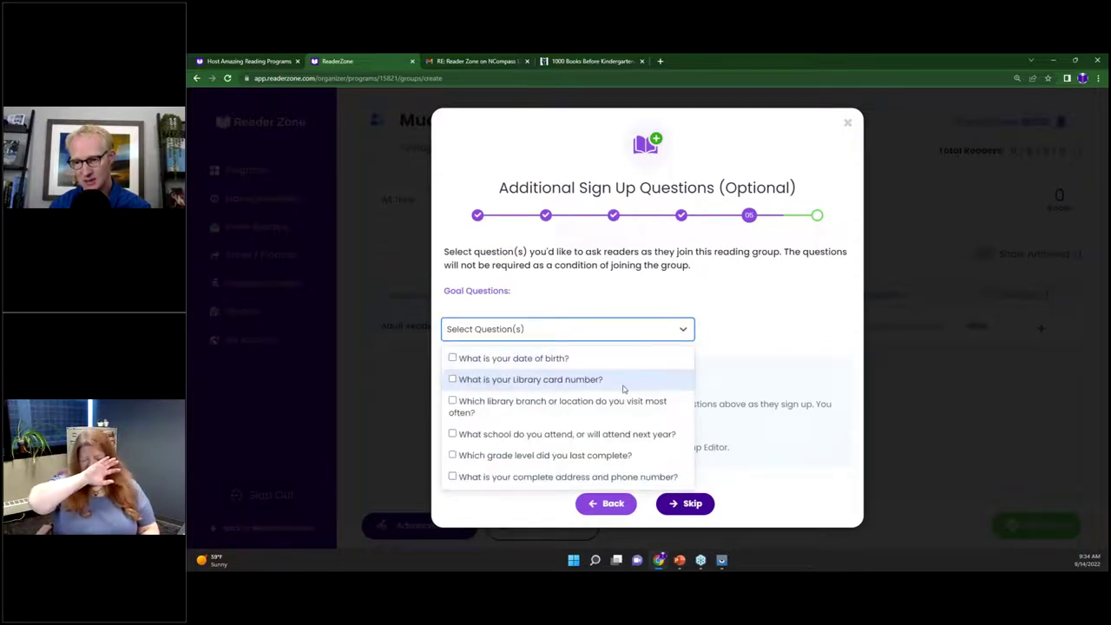
{"action": "left_click", "coordinate": [452, 433]}
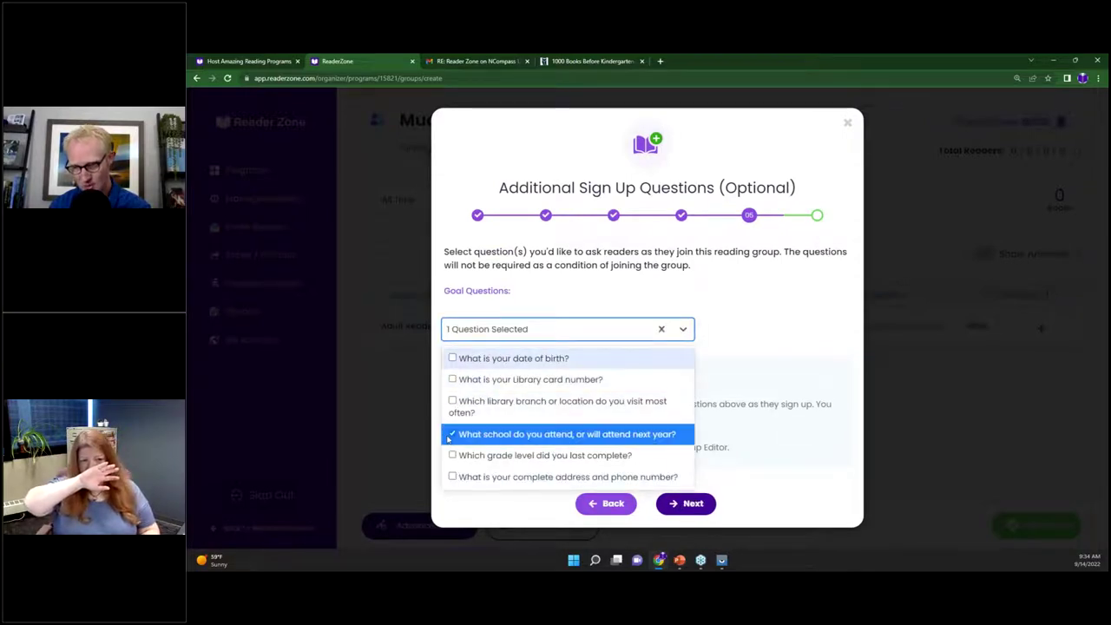
{"action": "left_click", "coordinate": [685, 503]}
{"action": "left_click", "coordinate": [686, 503]}
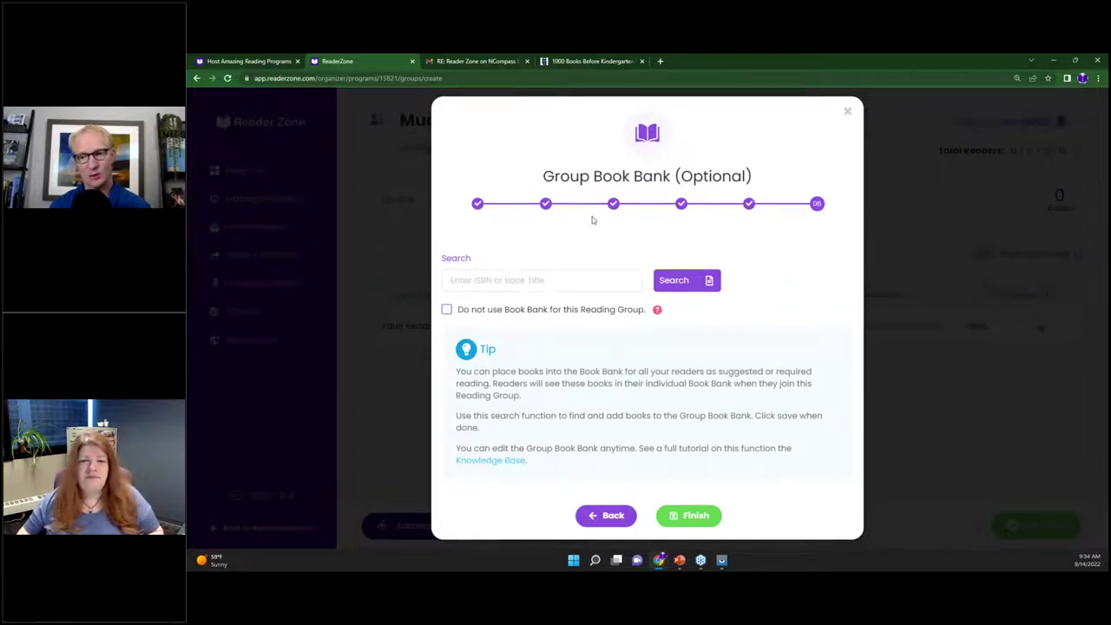
Finish creating the Youth Readers group and bring the phone emulator window forward
{"action": "left_click", "coordinate": [685, 521]}
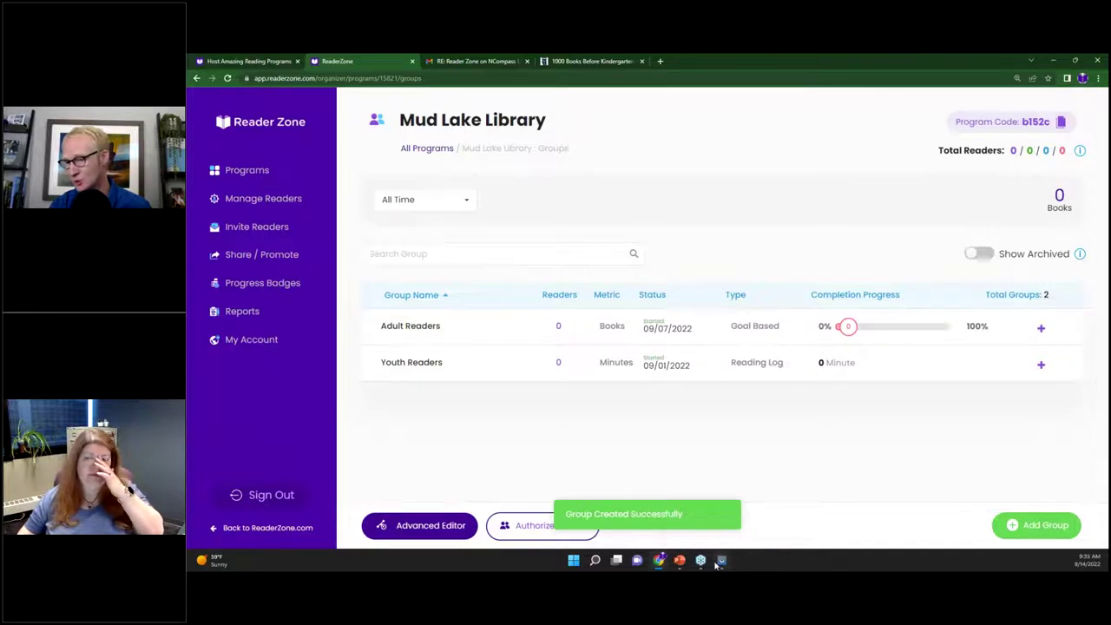
{"action": "mouse_move", "coordinate": [721, 559]}
{"action": "left_click", "coordinate": [745, 519]}
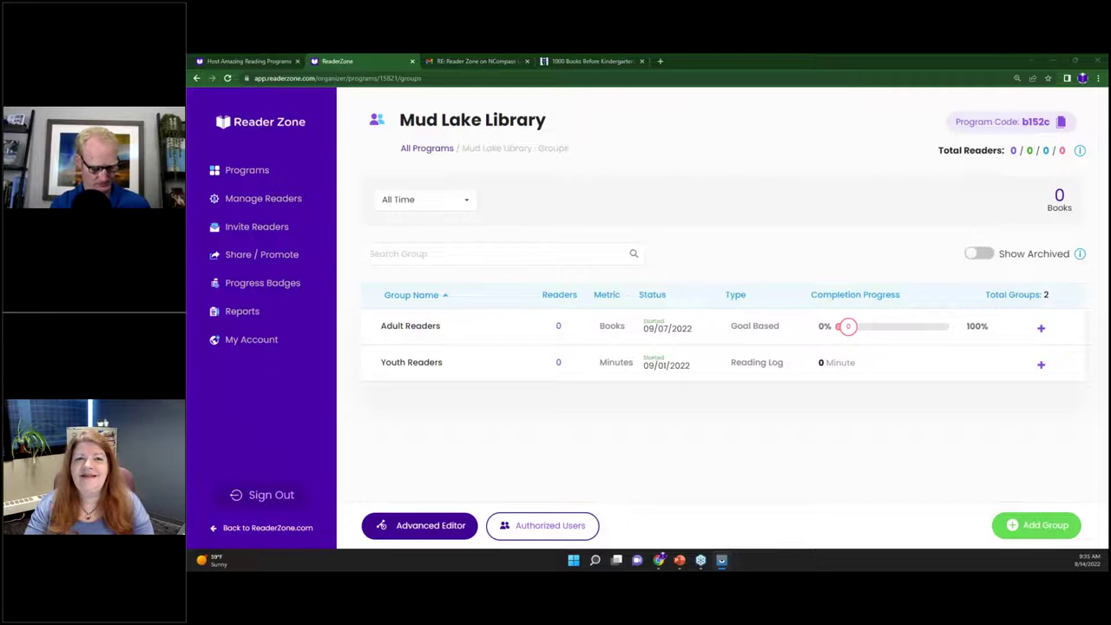
Move the Vysor phone emulator window to the right of the groups list
{"action": "left_click_drag", "start_coordinate": [185, 144], "coordinate": [959, 69]}
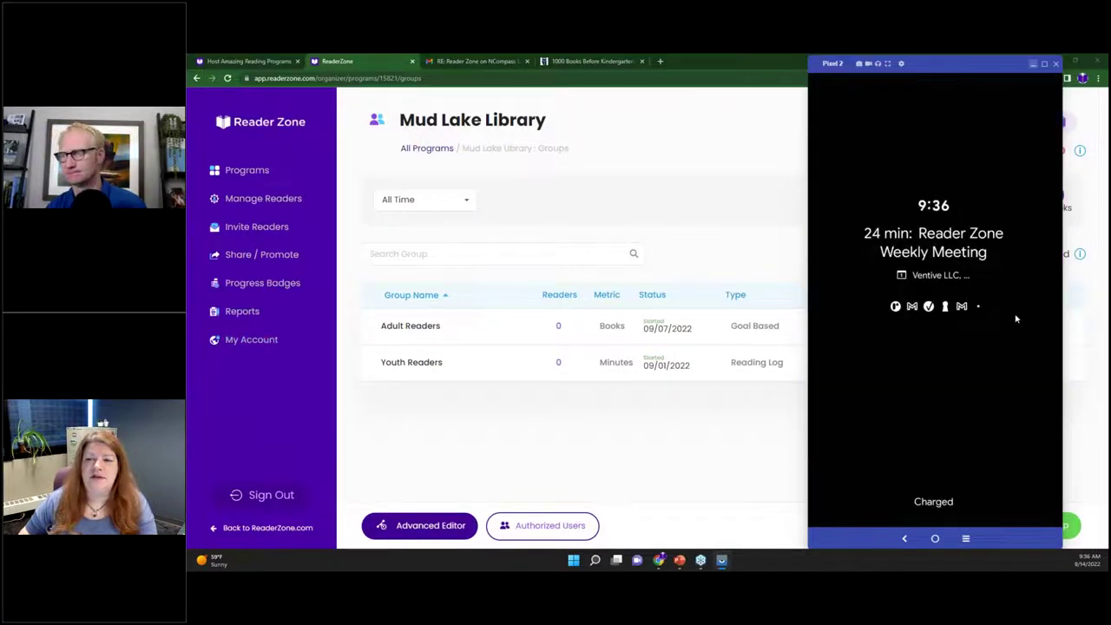
Start a new account registration and enter the reader's first name, last name and e-mail
{"action": "double_click", "coordinate": [1015, 319]}
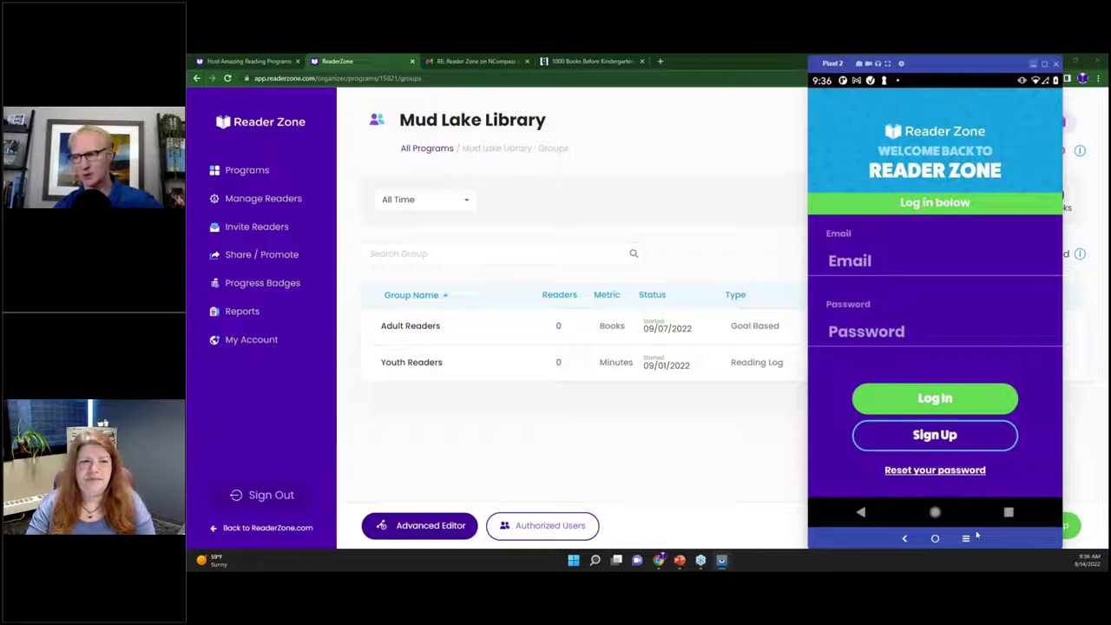
{"action": "left_click", "coordinate": [959, 443]}
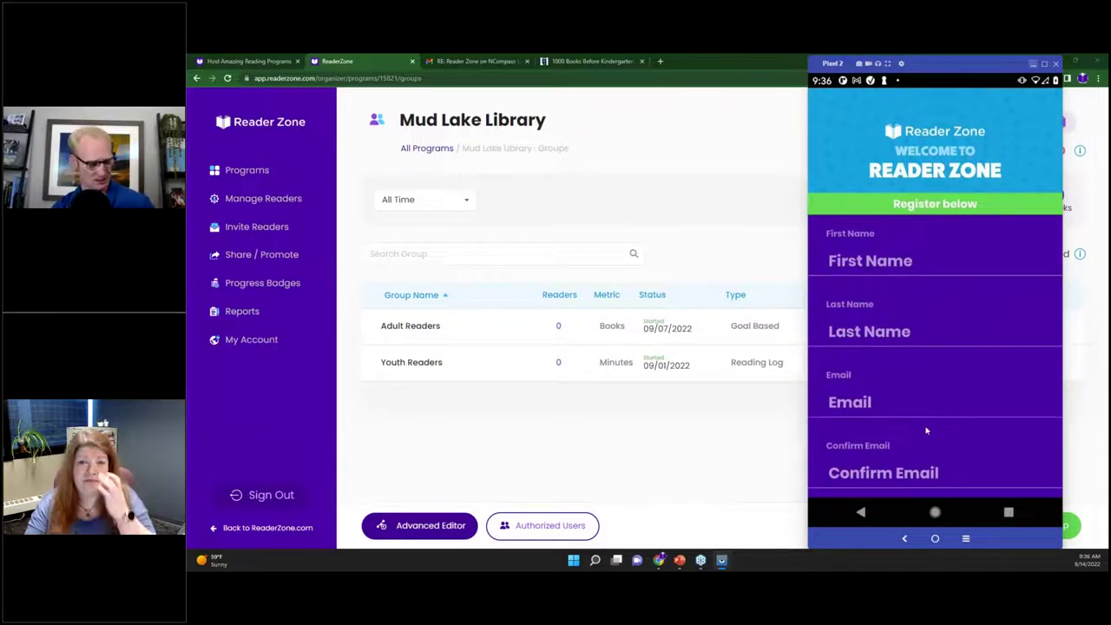
{"action": "left_click", "coordinate": [891, 263]}
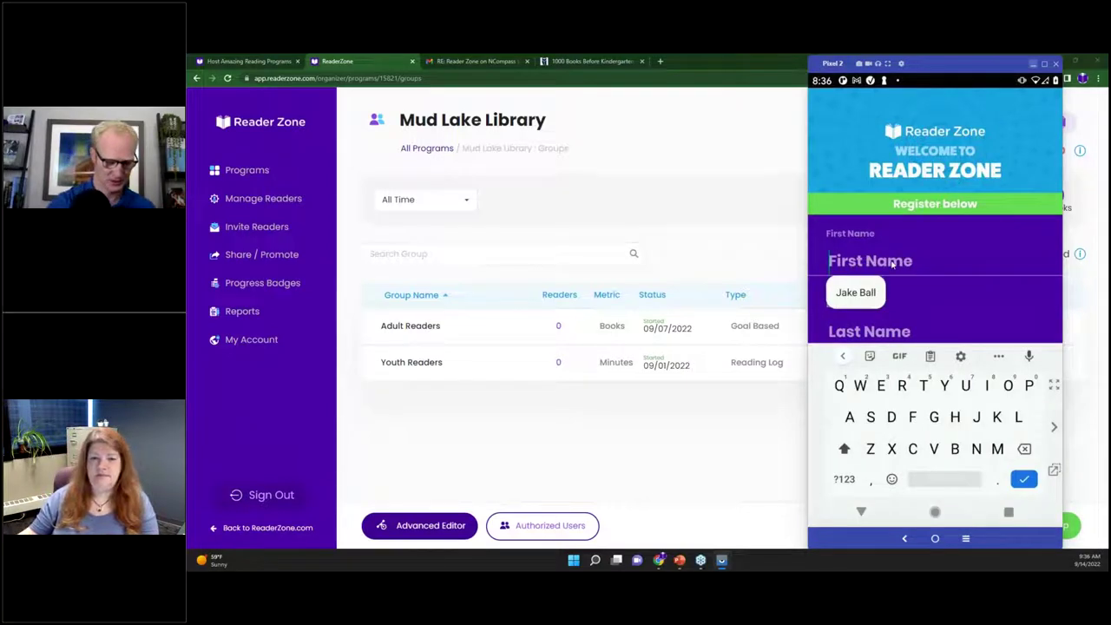
{"action": "type", "text": "Henry"}
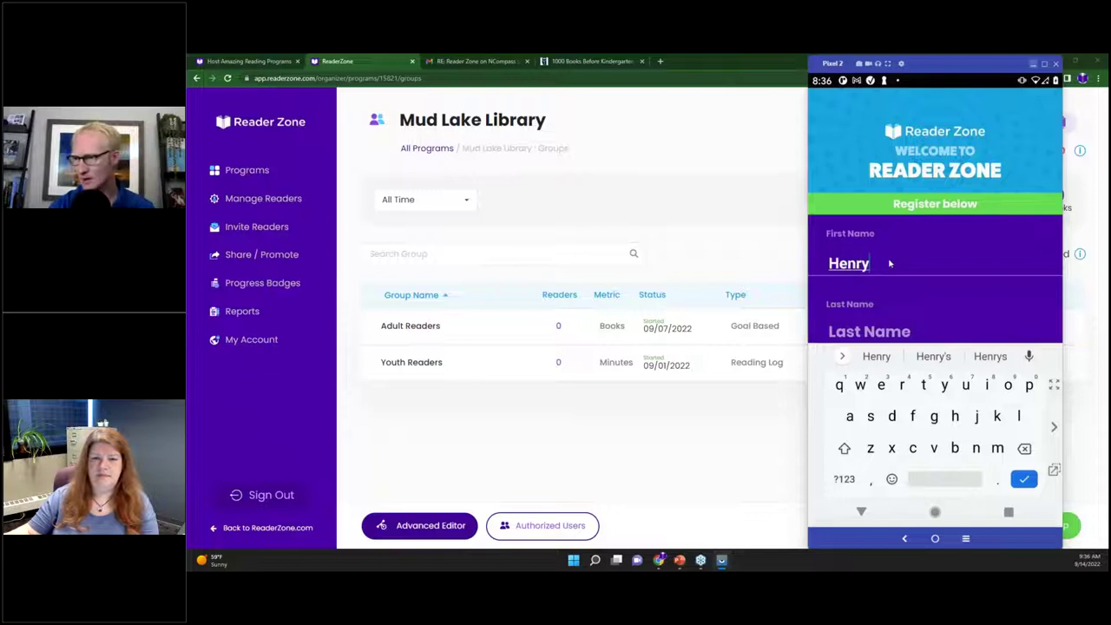
{"action": "left_click", "coordinate": [892, 334]}
{"action": "type", "text": "Reader"}
{"action": "key", "text": "Tab"}
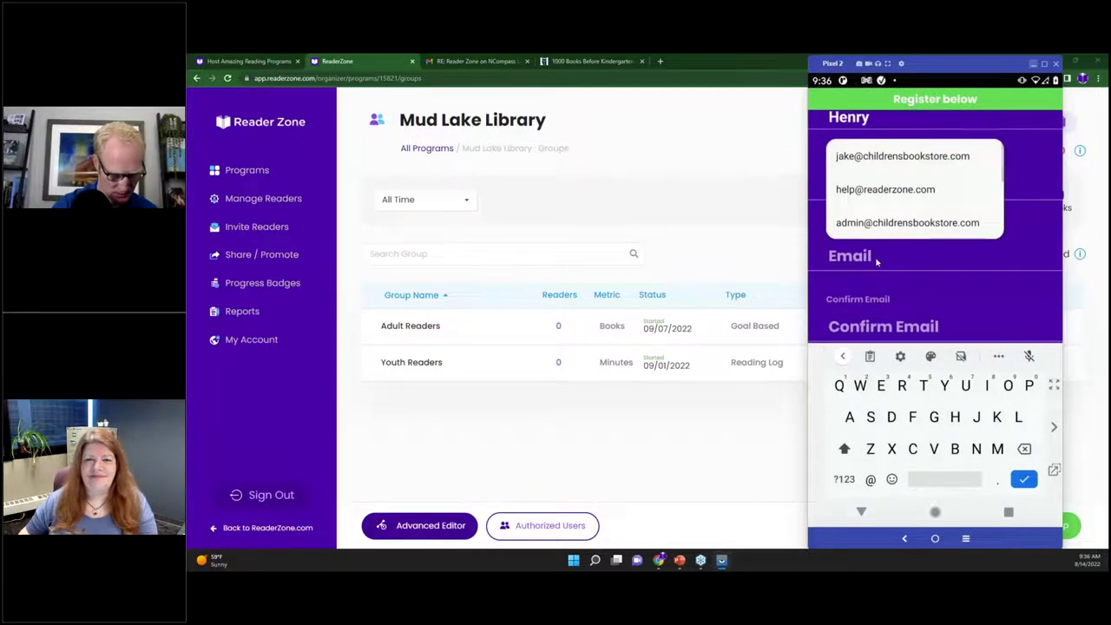
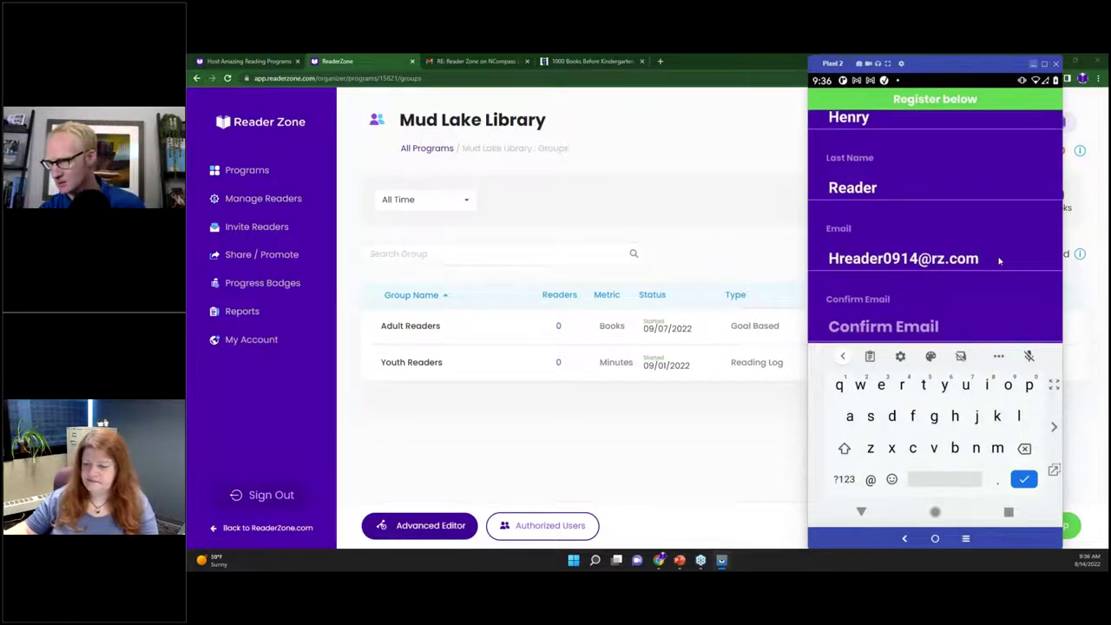
{"action": "left_click_drag", "start_coordinate": [828, 259], "coordinate": [807, 260]}
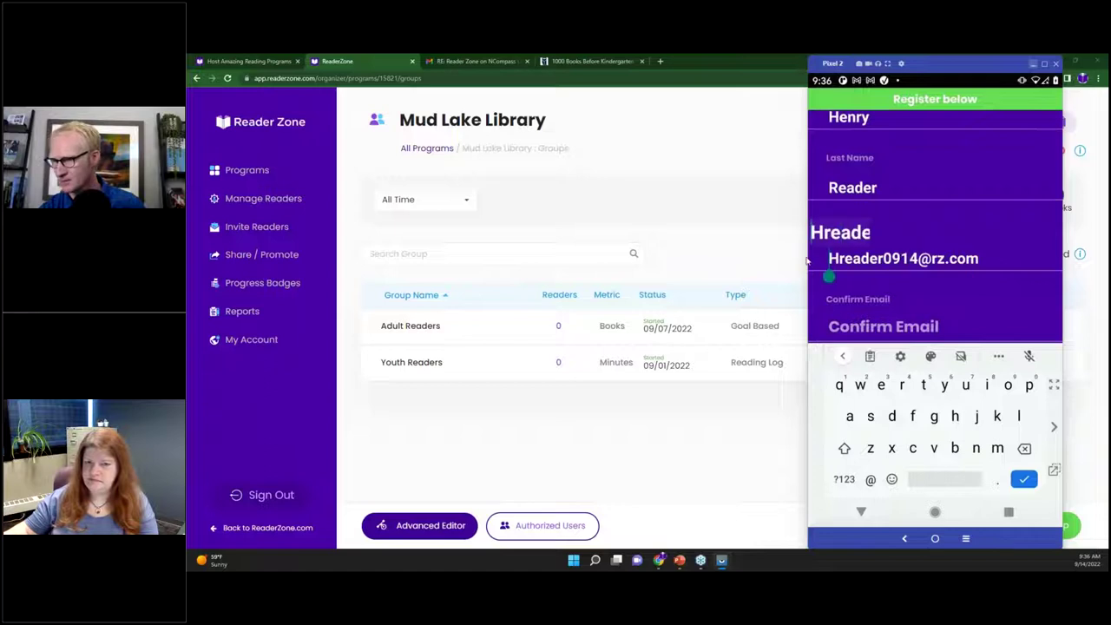
Enter the confirmation e-mail, capitalising its first letter to match exactly
{"action": "left_click", "coordinate": [851, 328]}
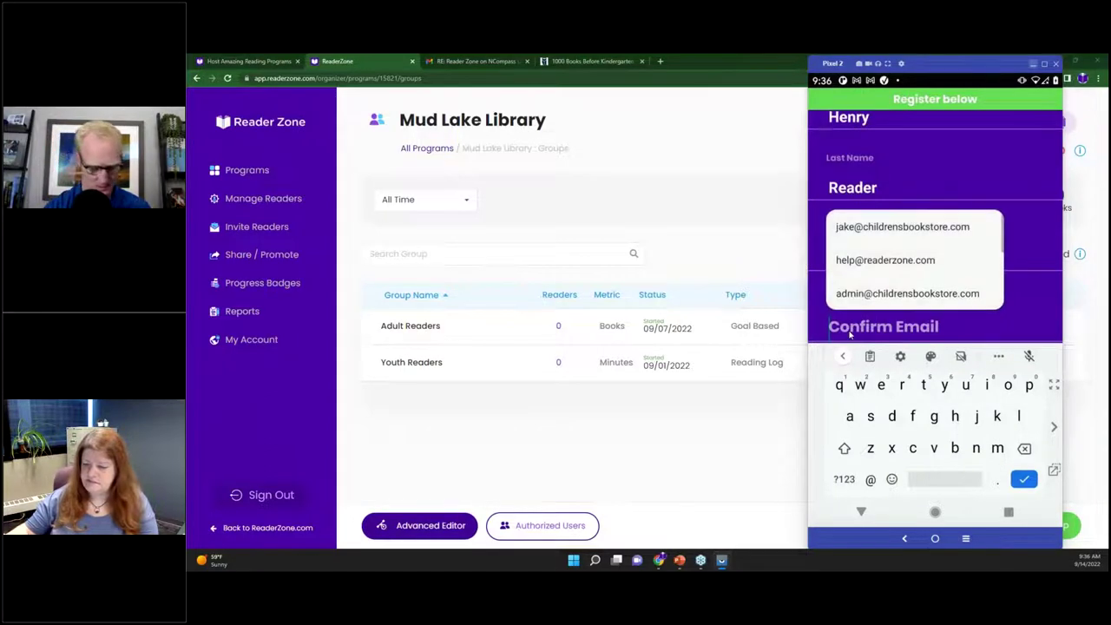
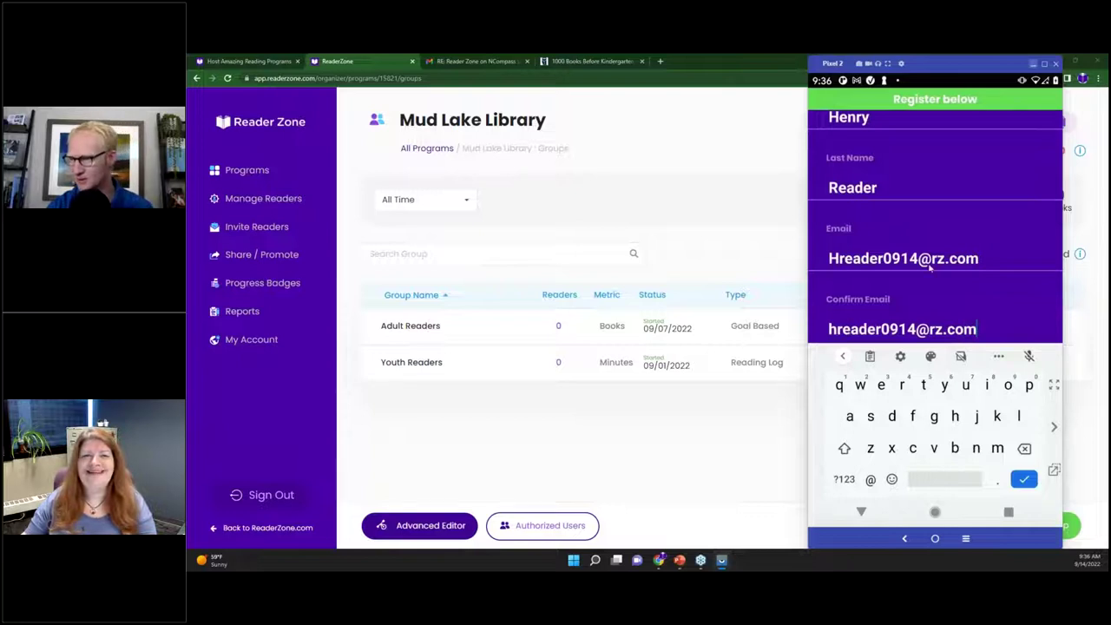
{"action": "key", "text": "Tab"}
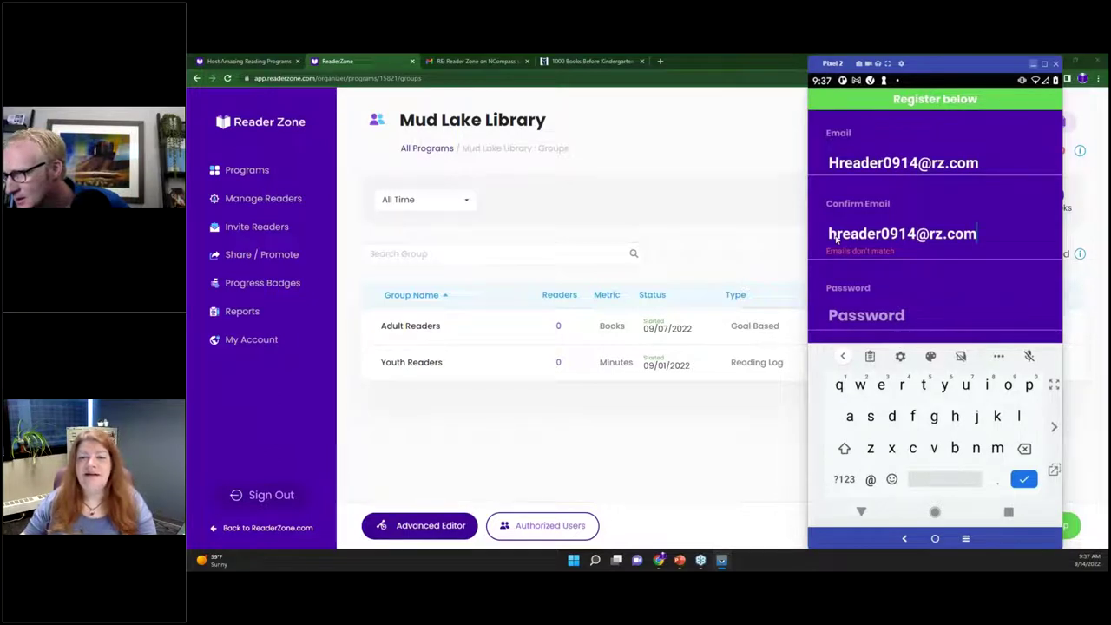
{"action": "left_click", "coordinate": [836, 235]}
{"action": "key", "text": "BackSpace"}
{"action": "type", "text": "H"}
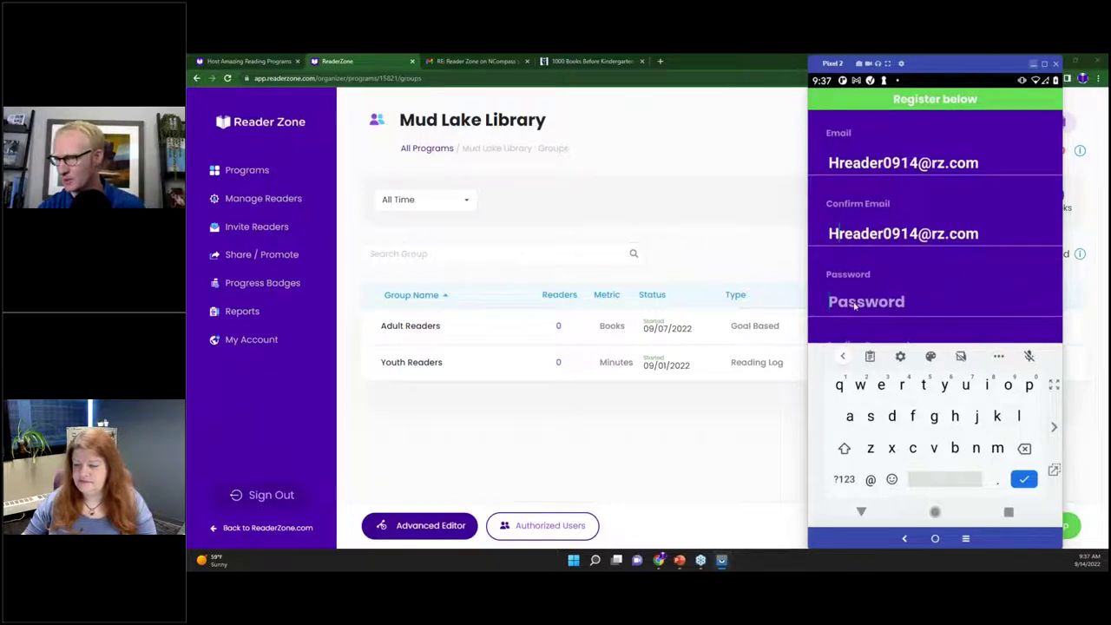
Enter the account password in both Password and Confirm Password
{"action": "left_click", "coordinate": [855, 303]}
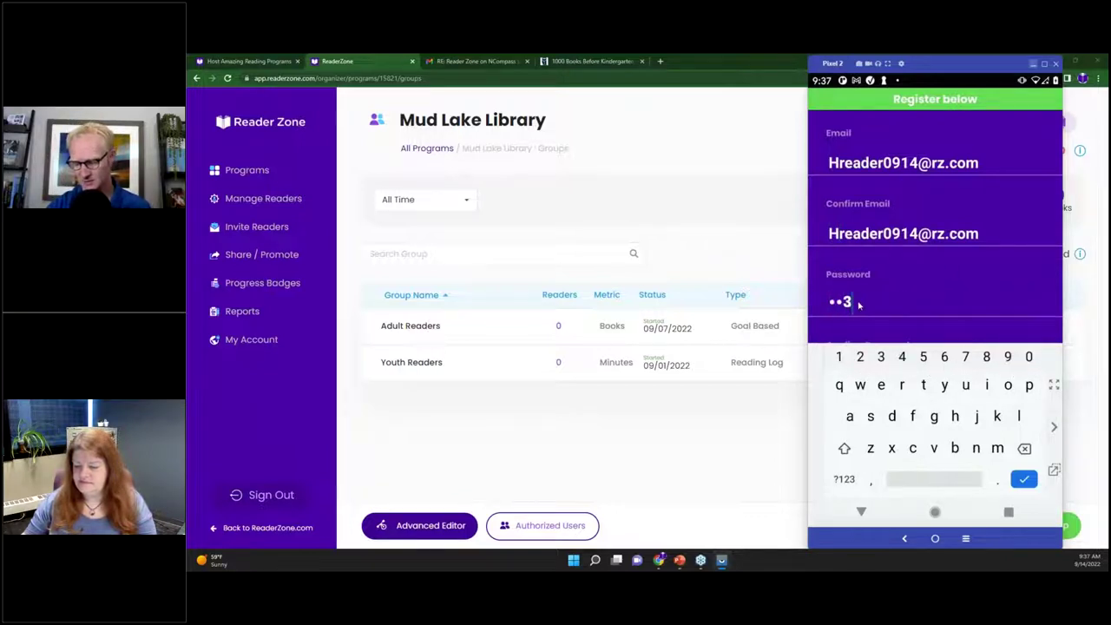
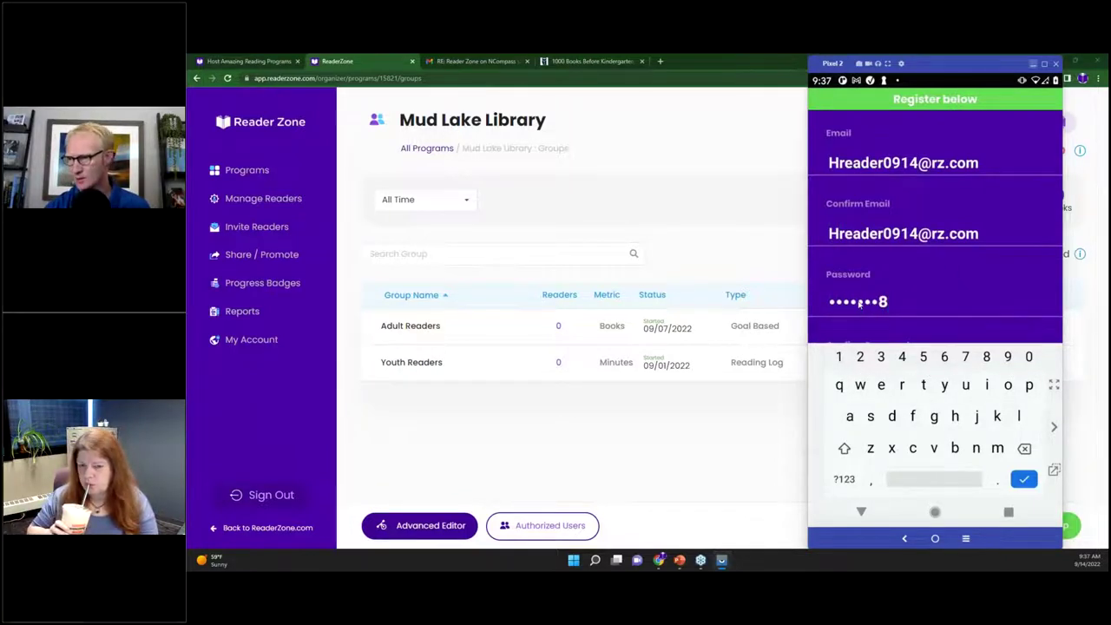
{"action": "key", "text": "Tab"}
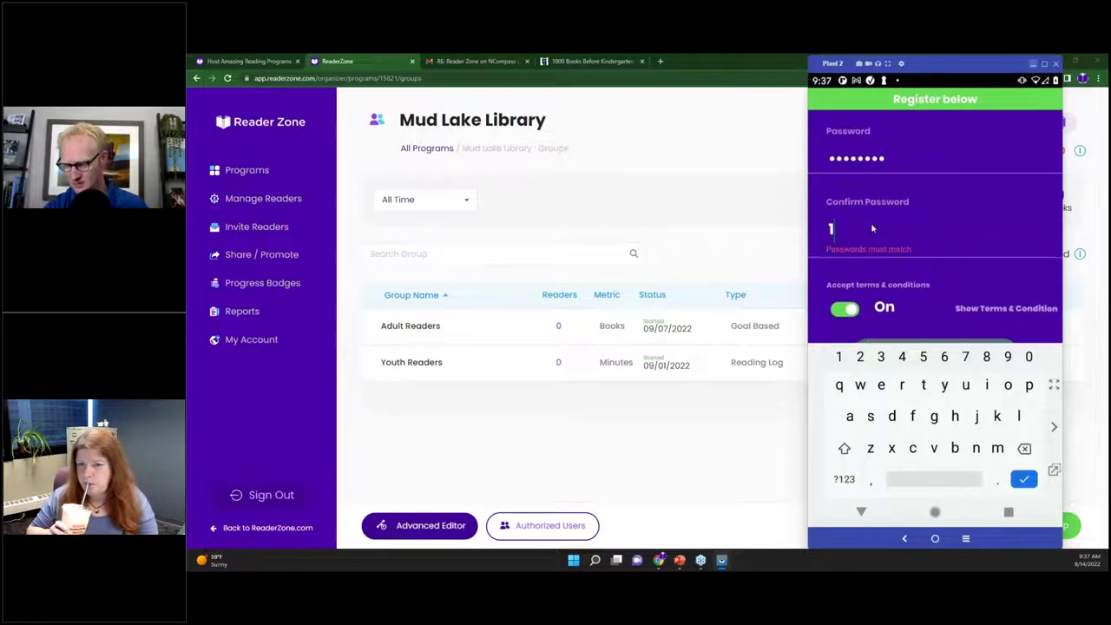
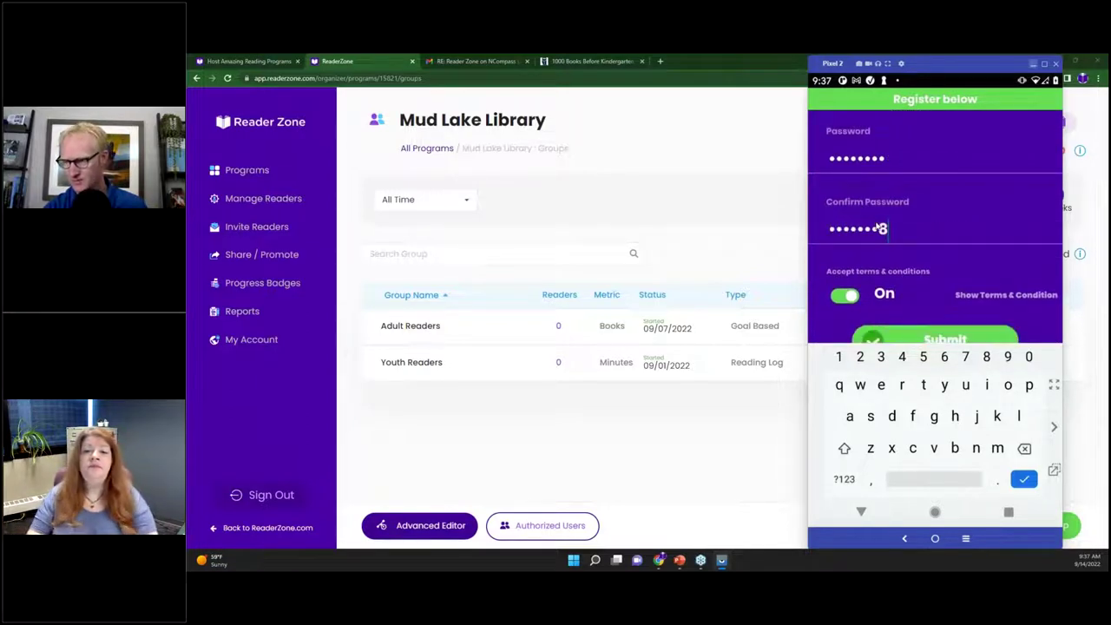
Submit the registration and choose the Multiple Readers account type
{"action": "left_click", "coordinate": [1023, 479]}
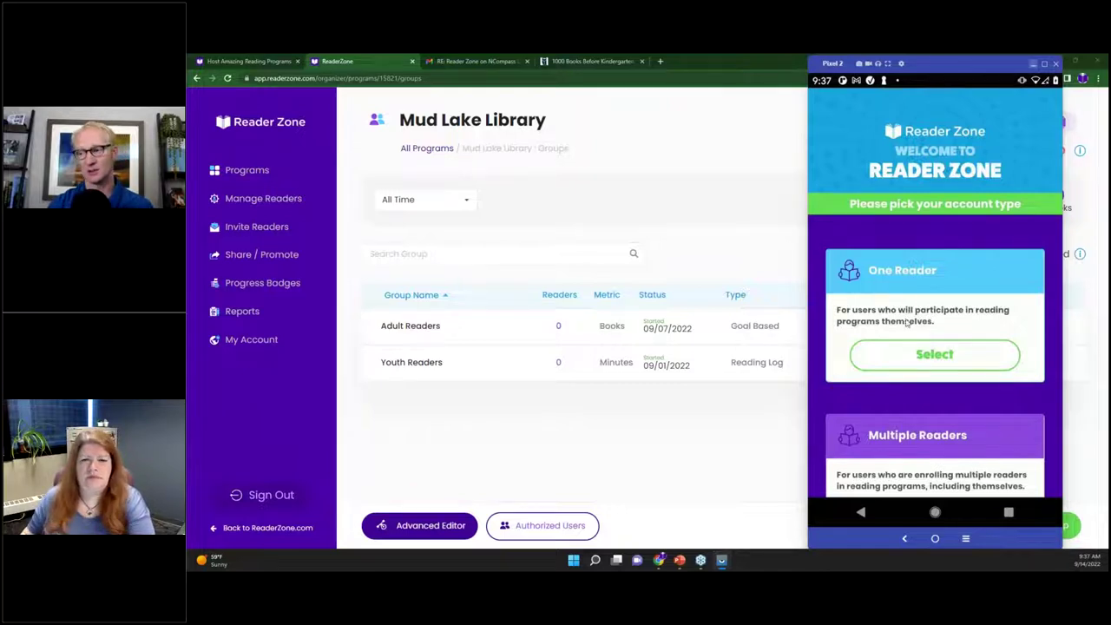
{"action": "scroll", "coordinate": [907, 322], "scroll_direction": "down", "scroll_amount": 2}
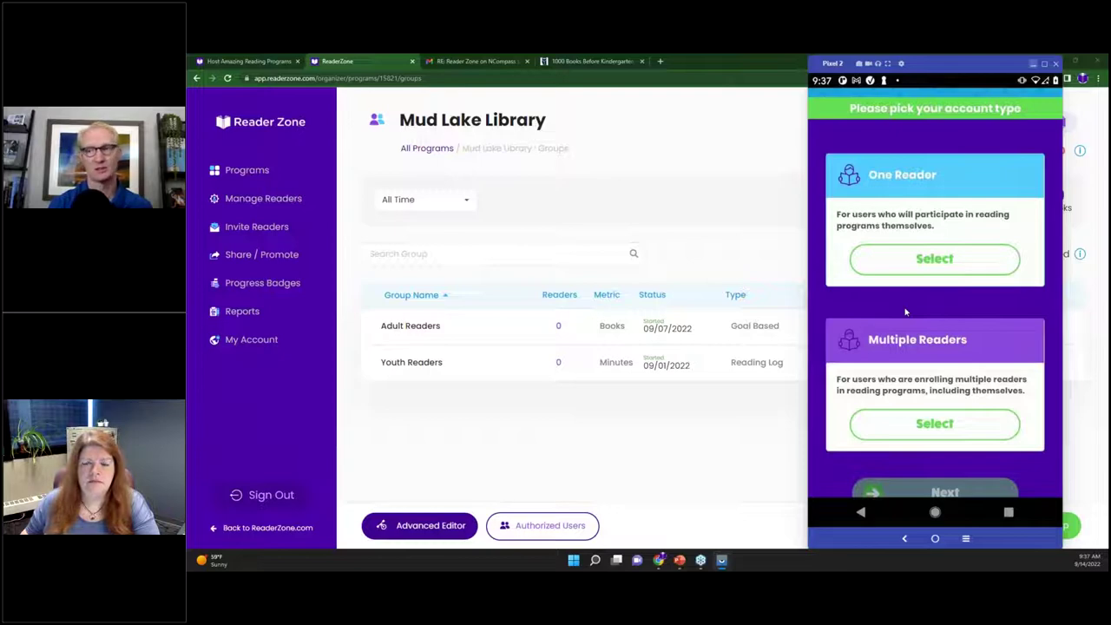
{"action": "scroll", "coordinate": [933, 373], "scroll_direction": "down", "scroll_amount": 1}
{"action": "left_click", "coordinate": [943, 382]}
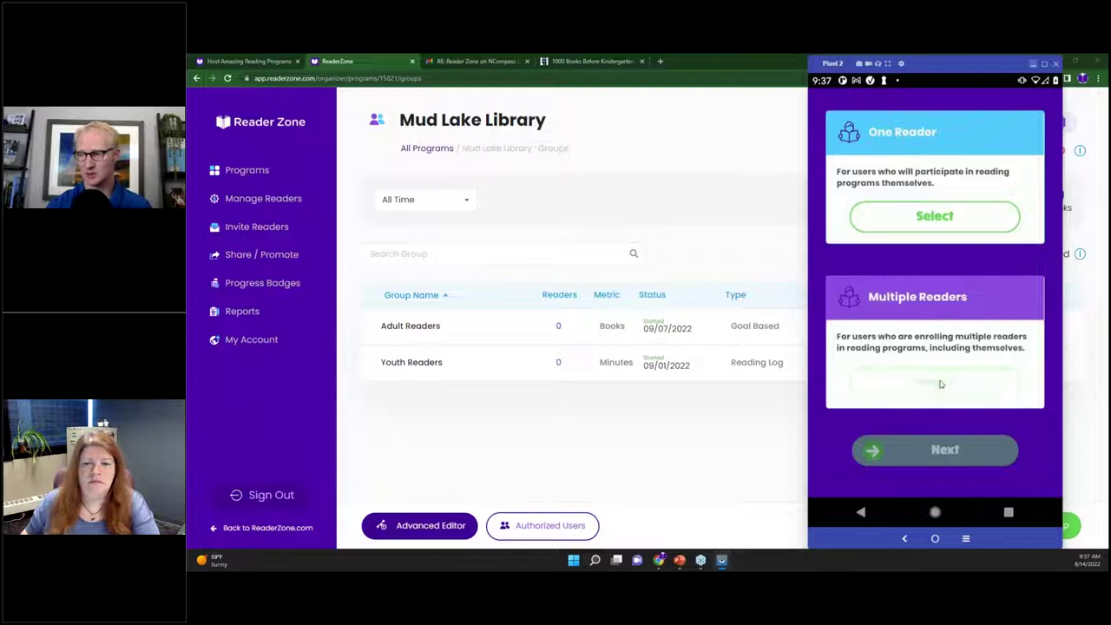
{"action": "left_click", "coordinate": [935, 448]}
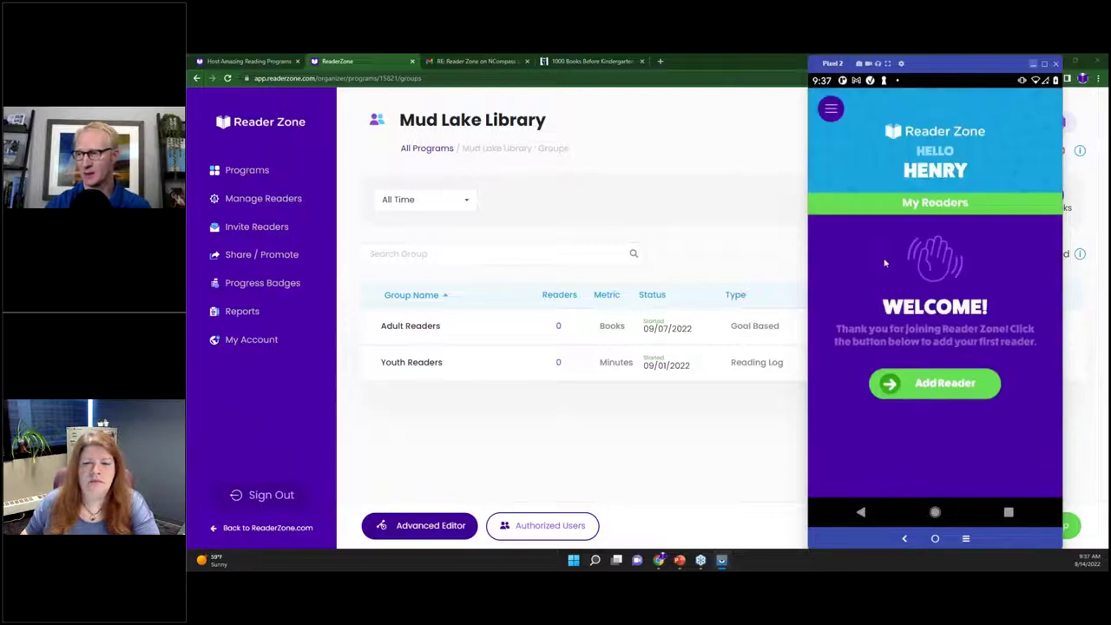
Add a reader, entering the child's first and last name in the form
{"action": "left_click", "coordinate": [933, 395]}
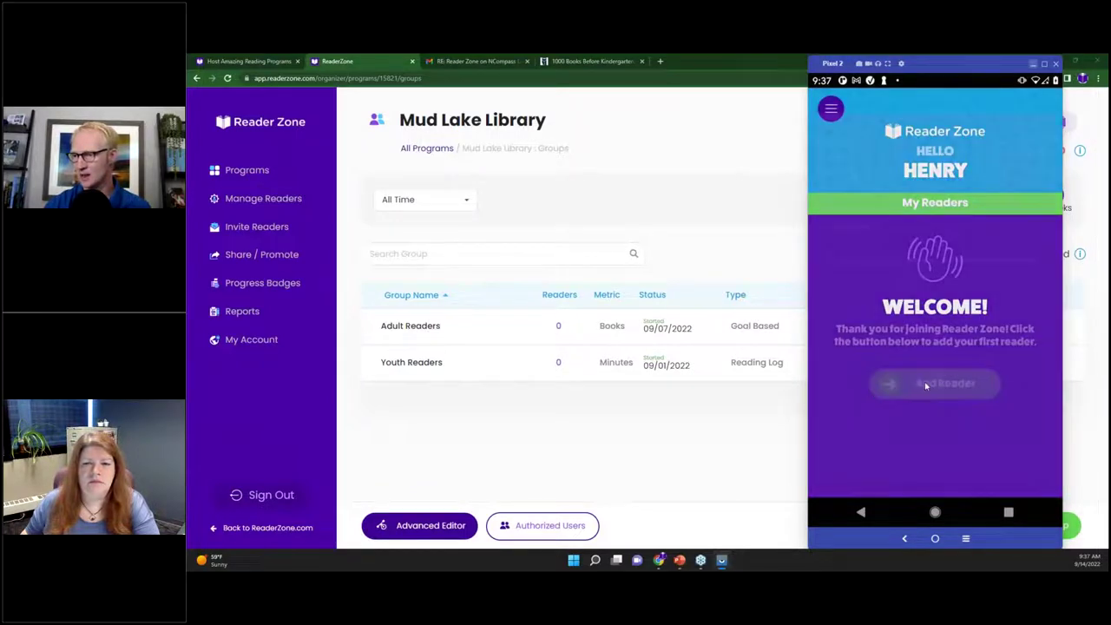
{"action": "left_click", "coordinate": [878, 177]}
{"action": "type", "text": "Henry"}
{"action": "left_click", "coordinate": [887, 230]}
{"action": "type", "text": "Junior"}
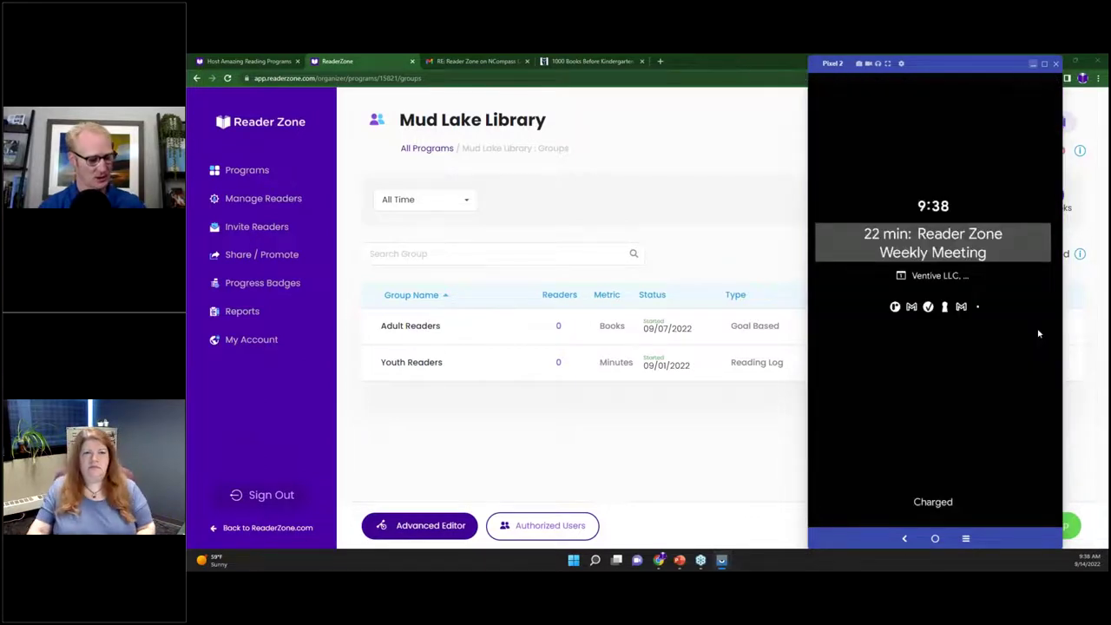
{"action": "left_click", "coordinate": [1038, 332]}
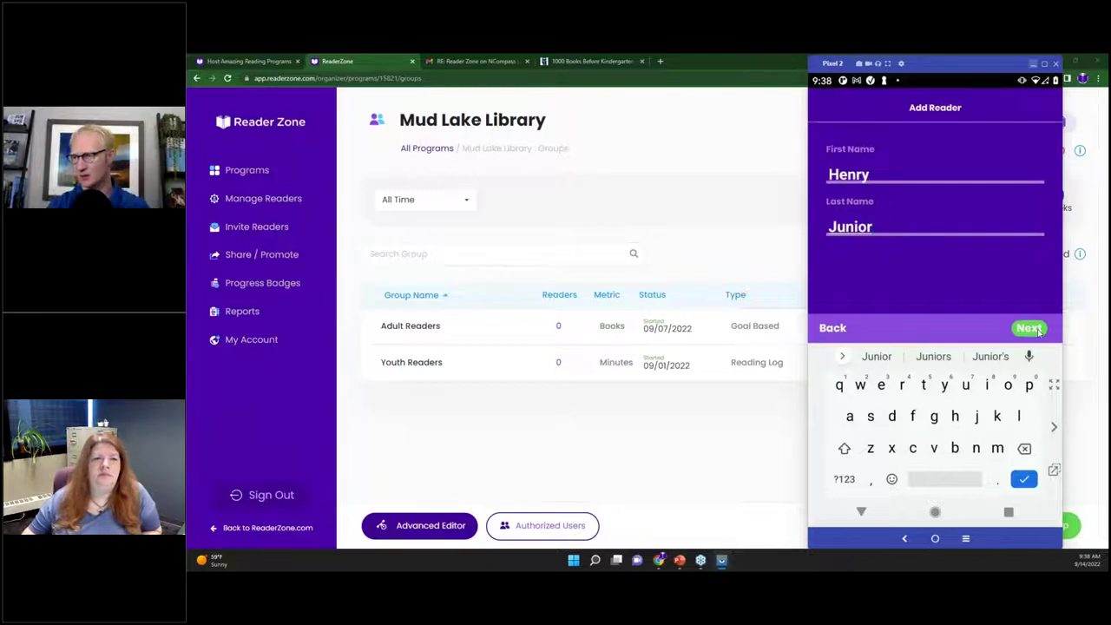
Enter the library's program code and join the Youth Readers group
{"action": "left_click", "coordinate": [1029, 328]}
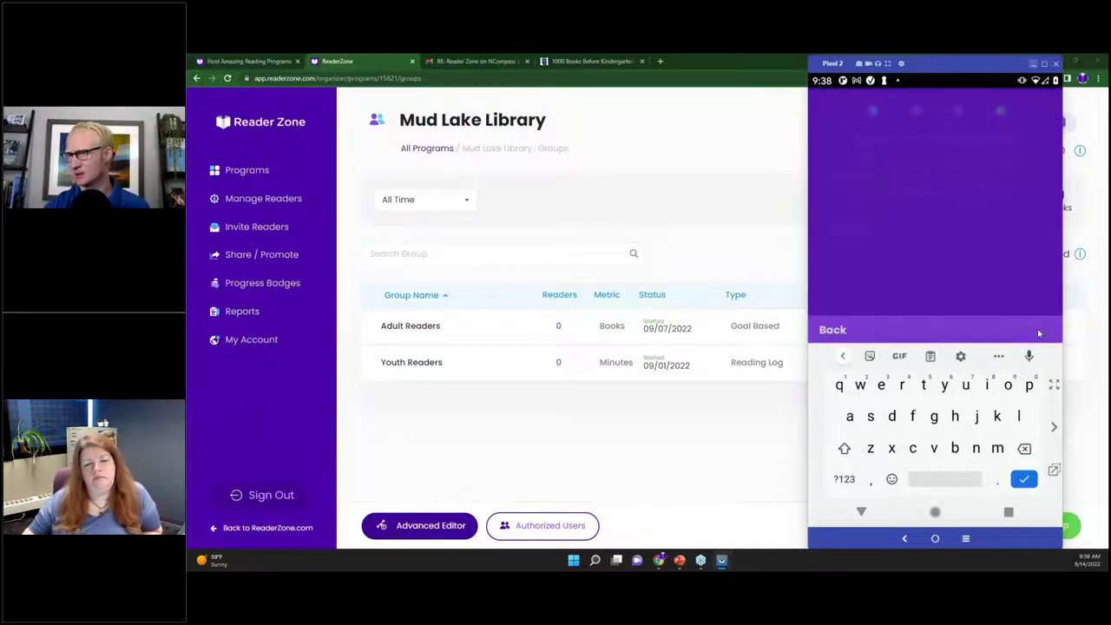
{"action": "left_click_drag", "start_coordinate": [961, 72], "coordinate": [804, 80]}
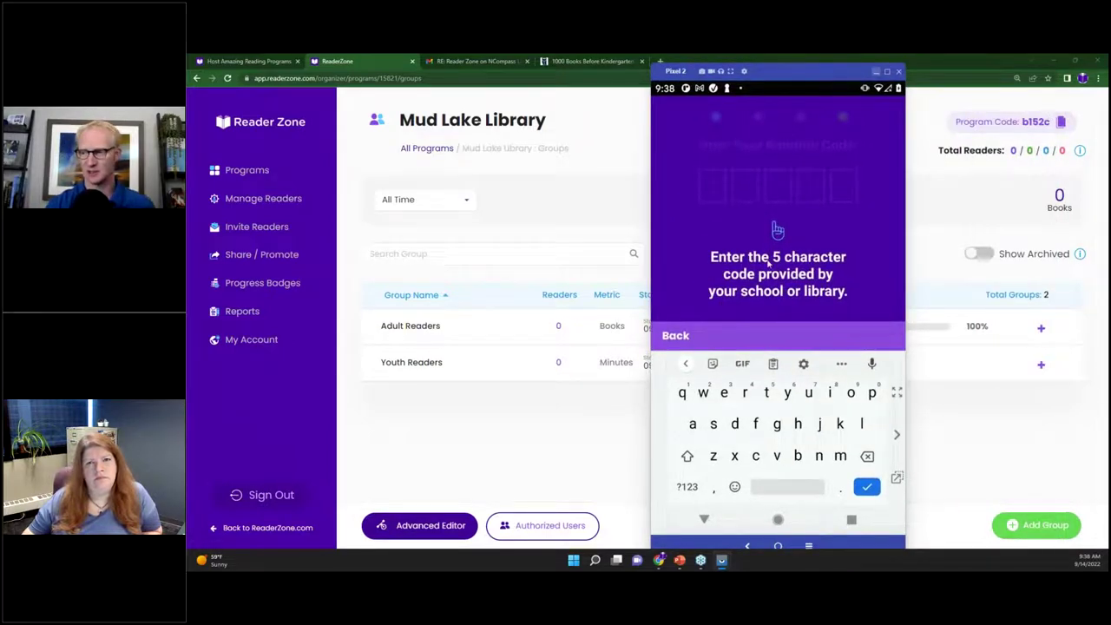
{"action": "left_click", "coordinate": [719, 199]}
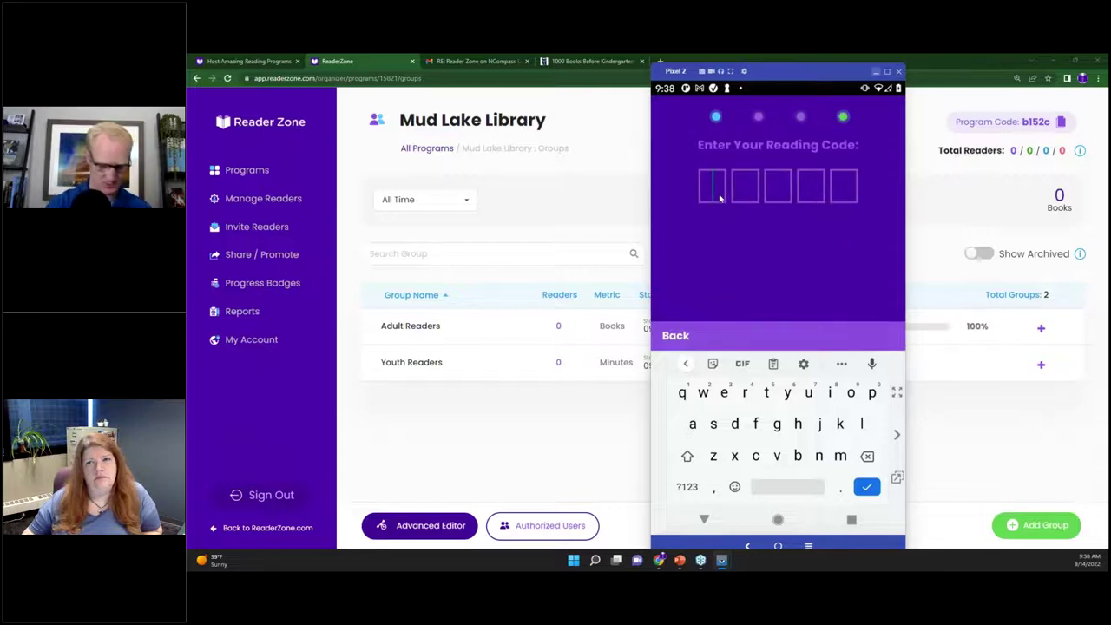
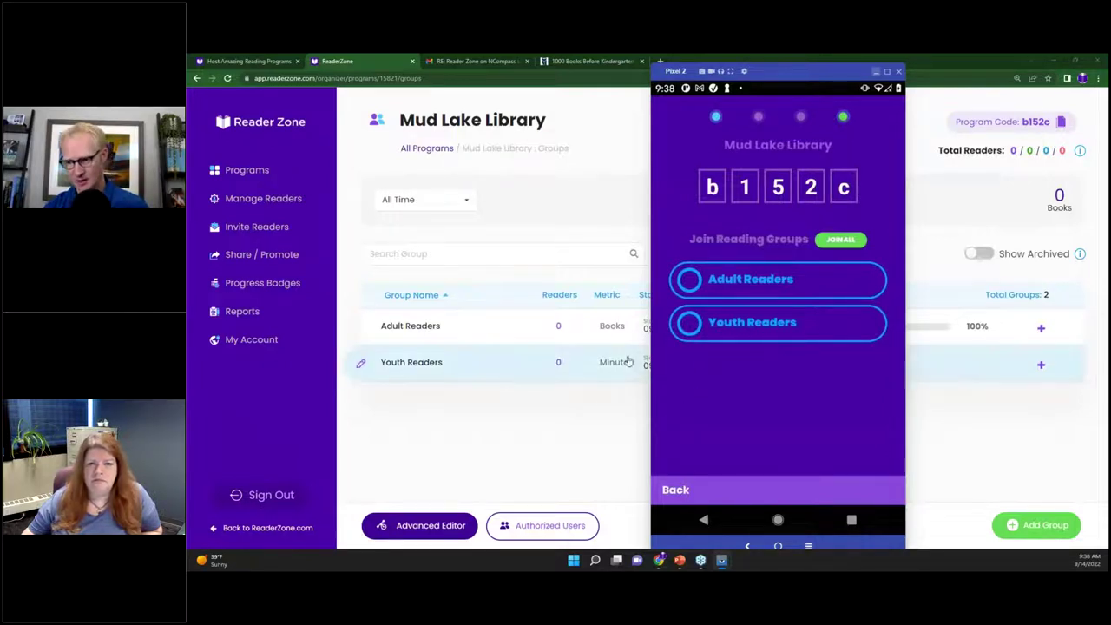
{"action": "left_click", "coordinate": [687, 322]}
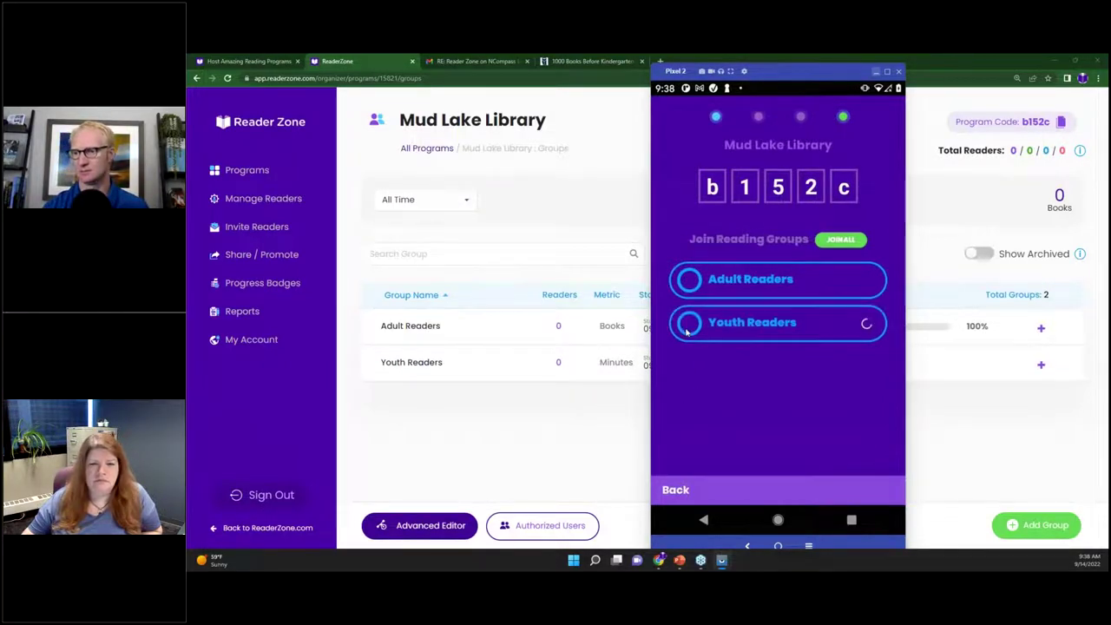
{"action": "left_click", "coordinate": [871, 489]}
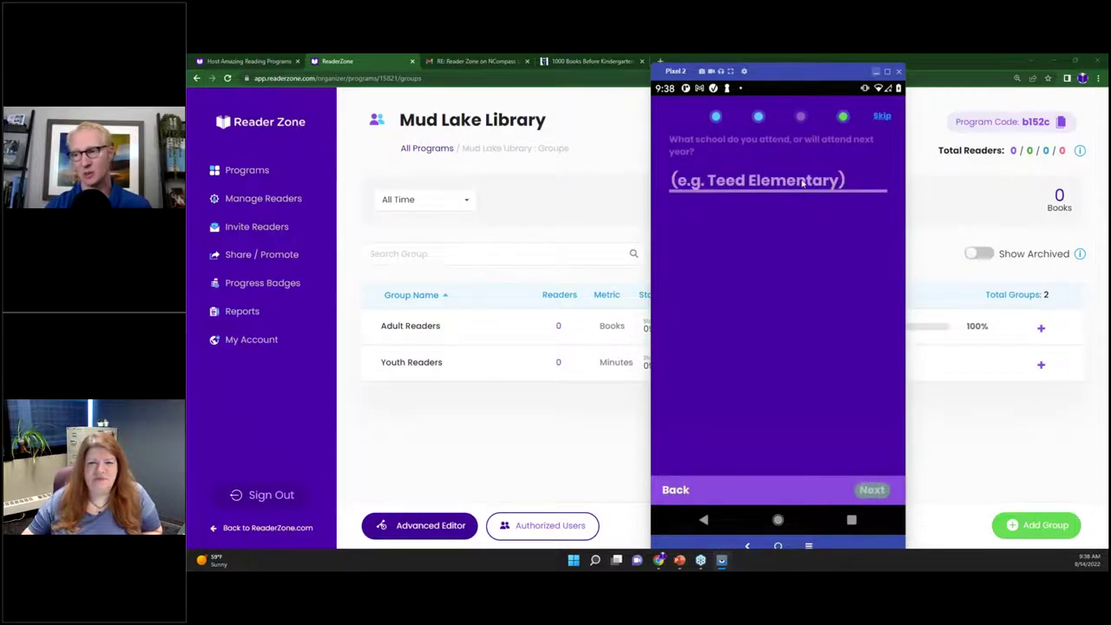
Record the reader's school as Heritage Middle School
{"action": "left_click", "coordinate": [802, 182]}
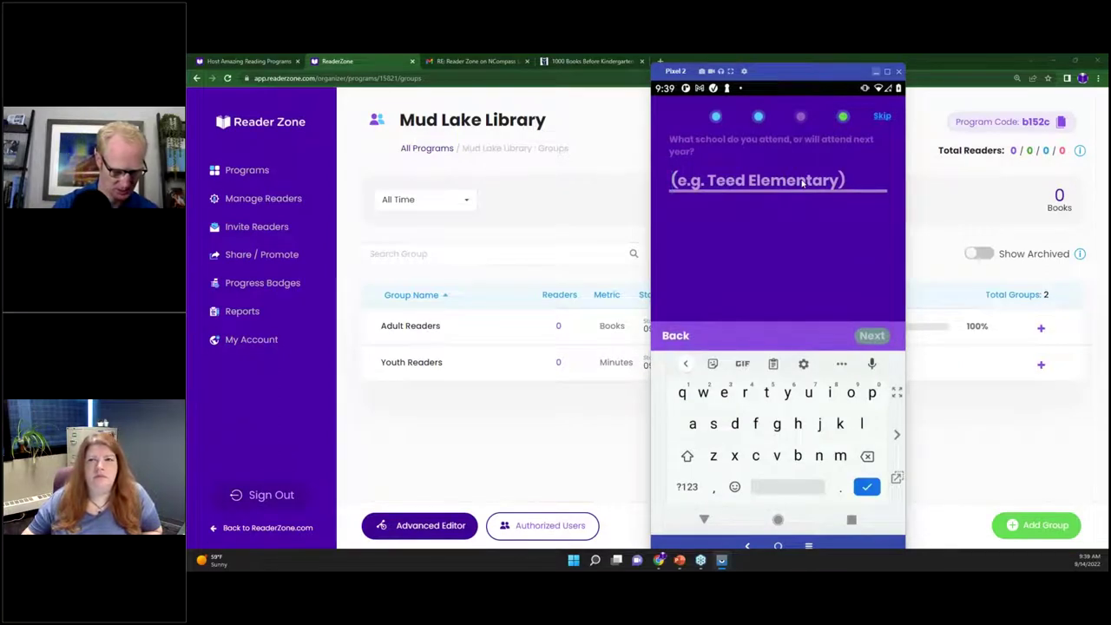
{"action": "type", "text": "Heritage Middle Sch"}
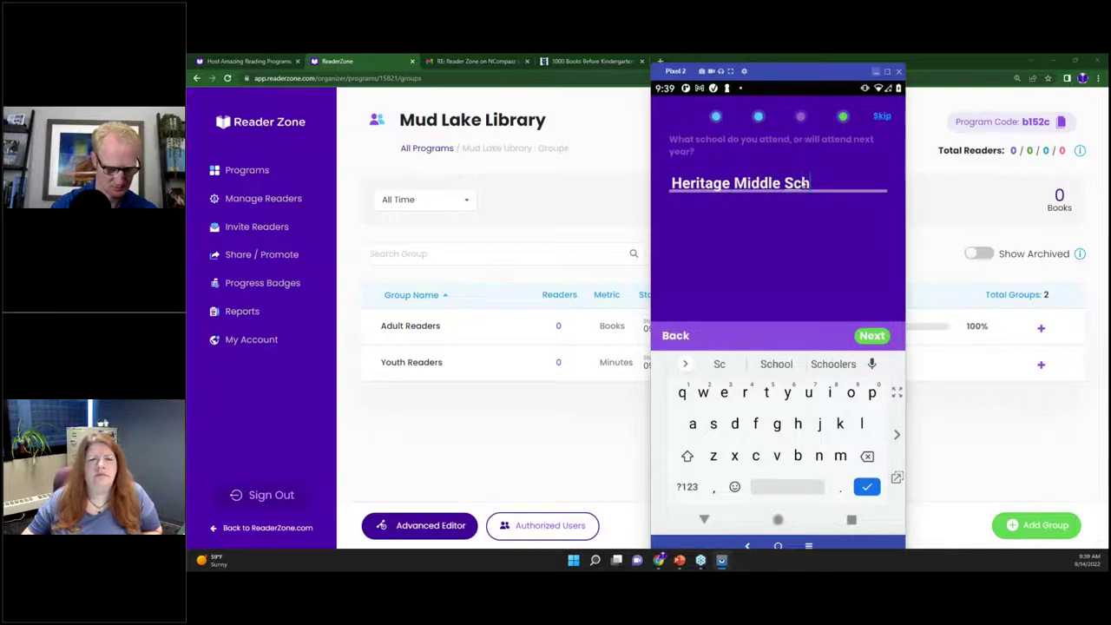
{"action": "type", "text": "ool"}
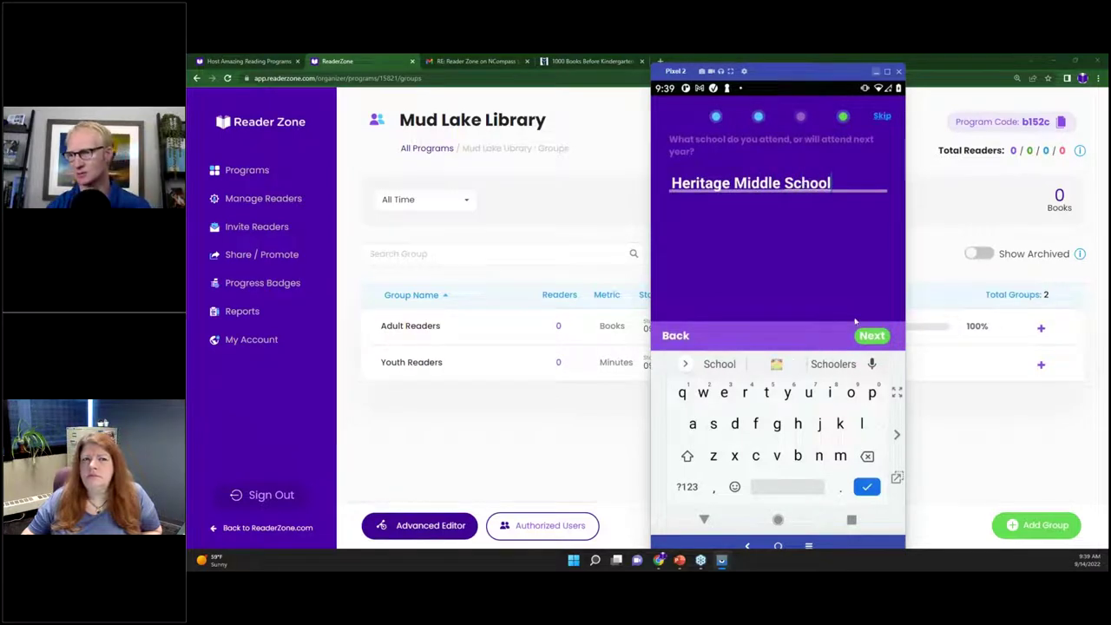
{"action": "left_click", "coordinate": [872, 335]}
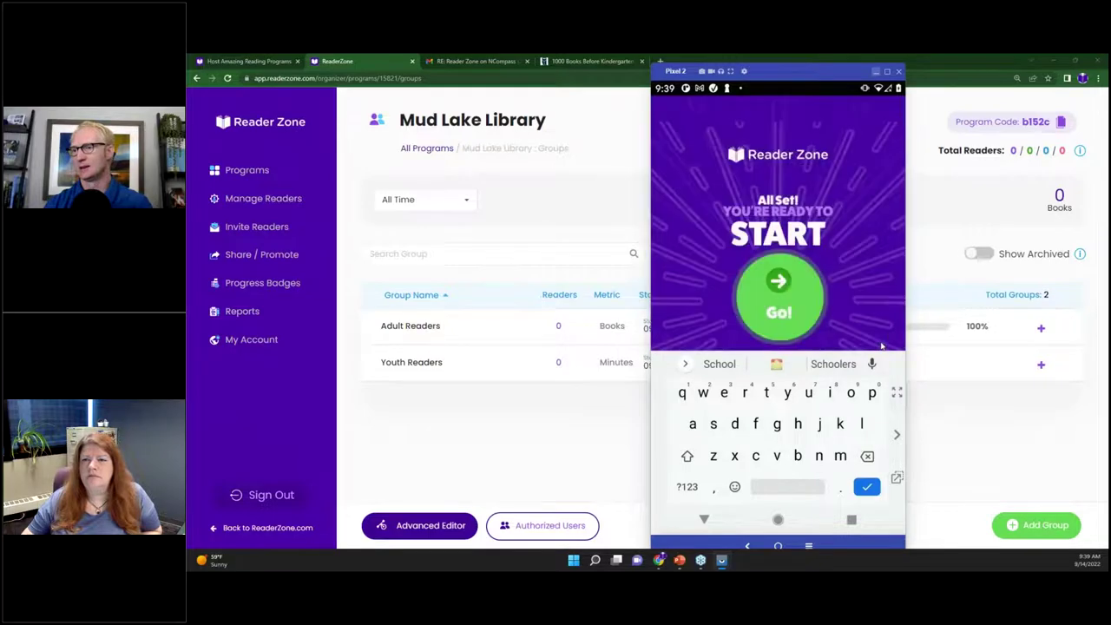
Open the new reader's page and start the Youth Readers reading timer
{"action": "left_click", "coordinate": [768, 321]}
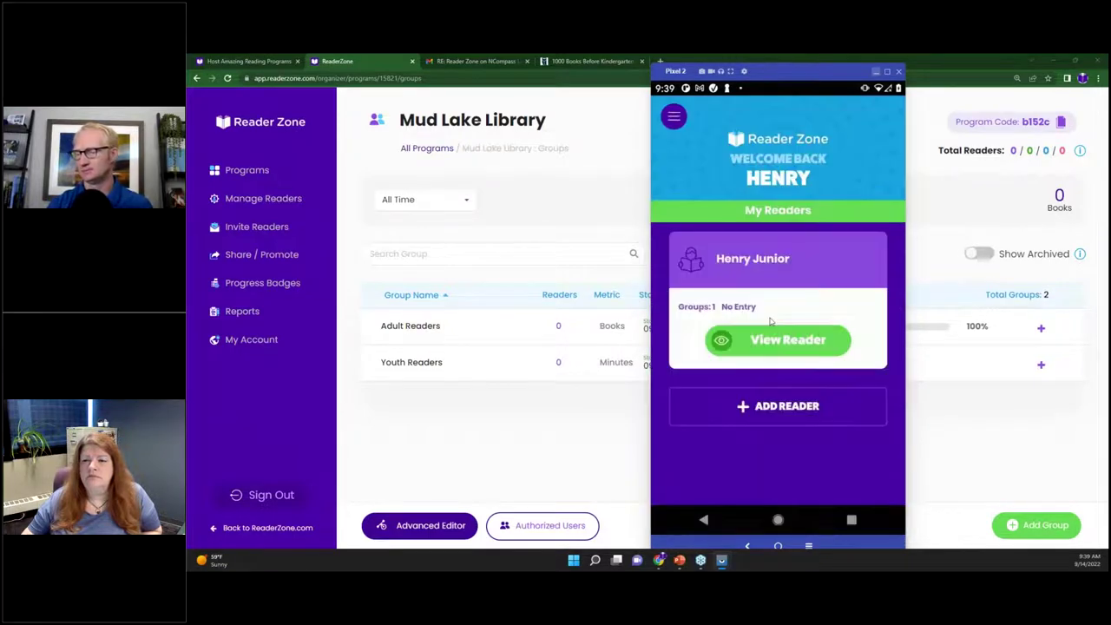
{"action": "left_click", "coordinate": [770, 341]}
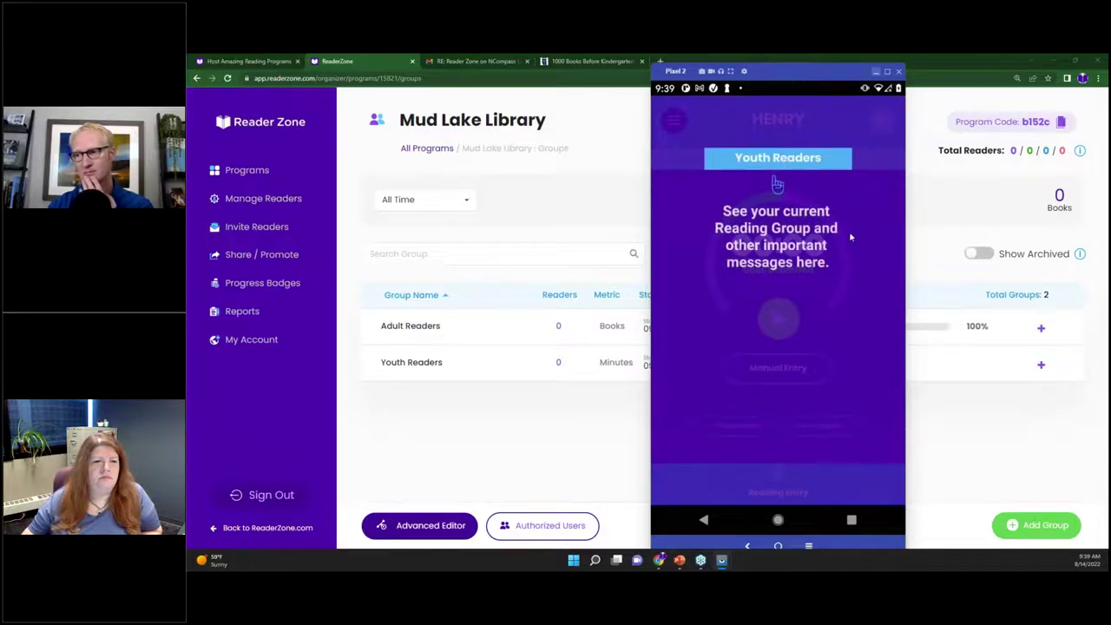
{"action": "left_click", "coordinate": [794, 328]}
{"action": "left_click", "coordinate": [778, 323]}
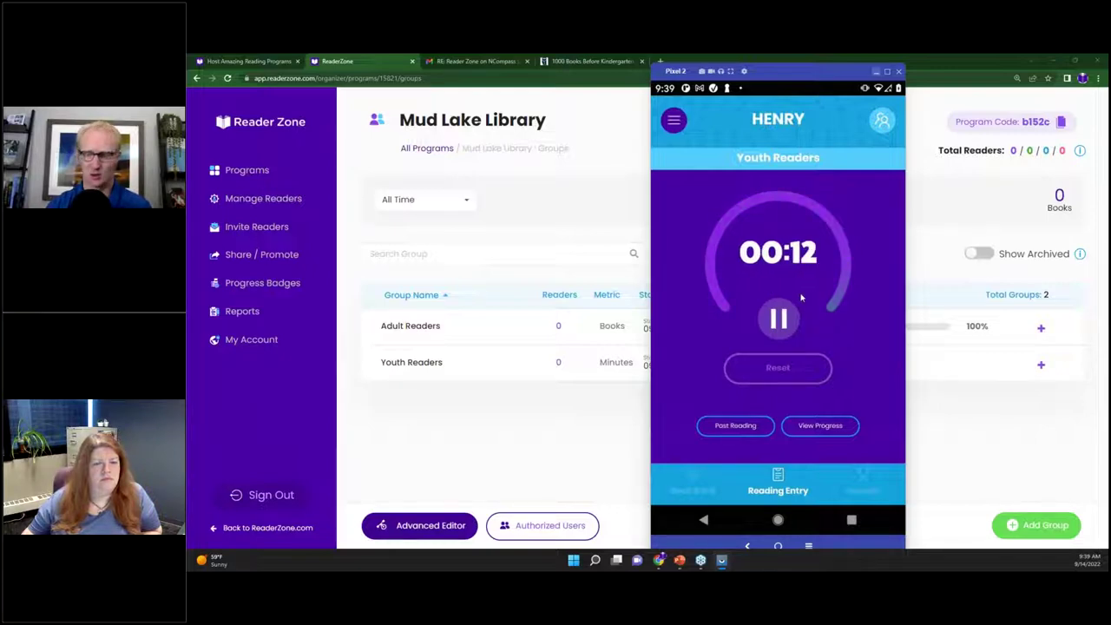
Show the reader's Youth Readers Book Bank, currently with no books
{"action": "left_click", "coordinate": [698, 482]}
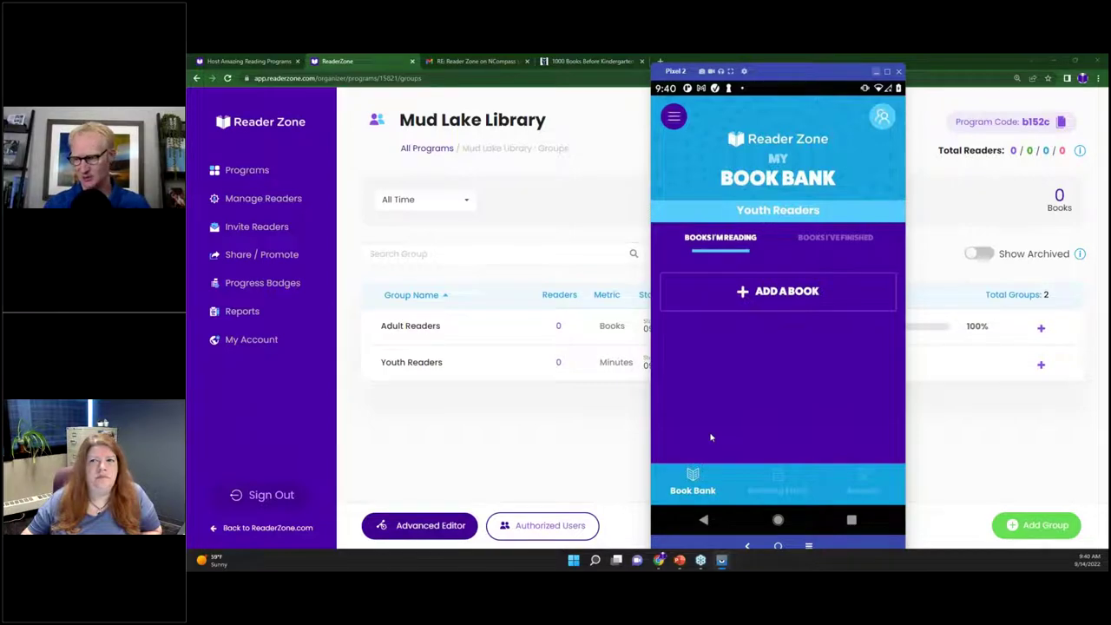
Scan the barcode of Allies by Alan Gratz and add it to the Book Bank as Read Once
{"action": "left_click", "coordinate": [772, 291]}
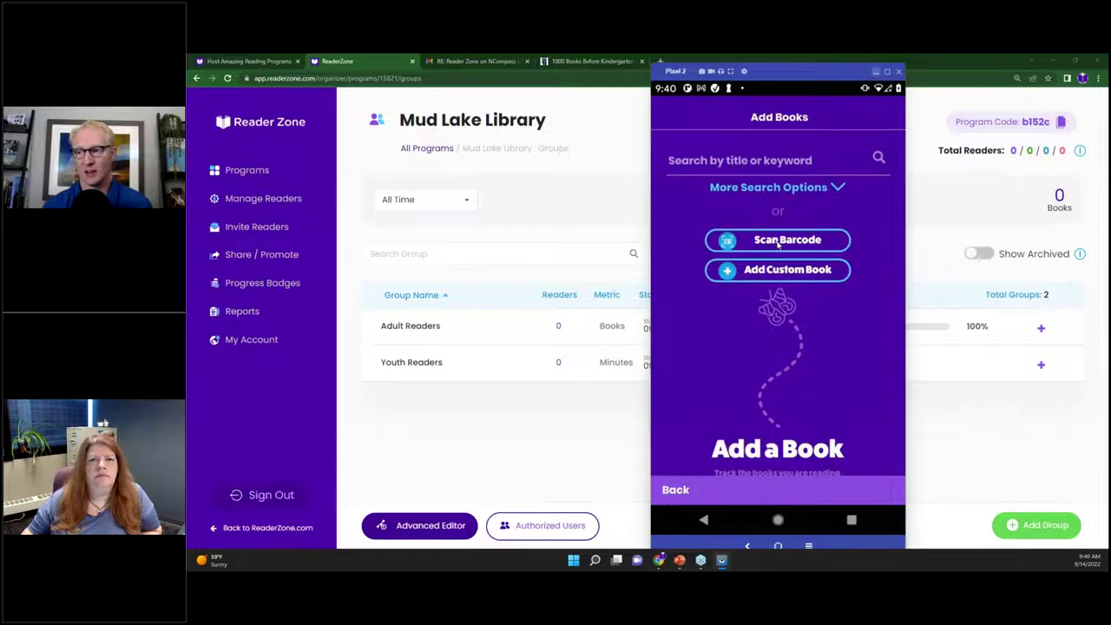
{"action": "left_click", "coordinate": [778, 242]}
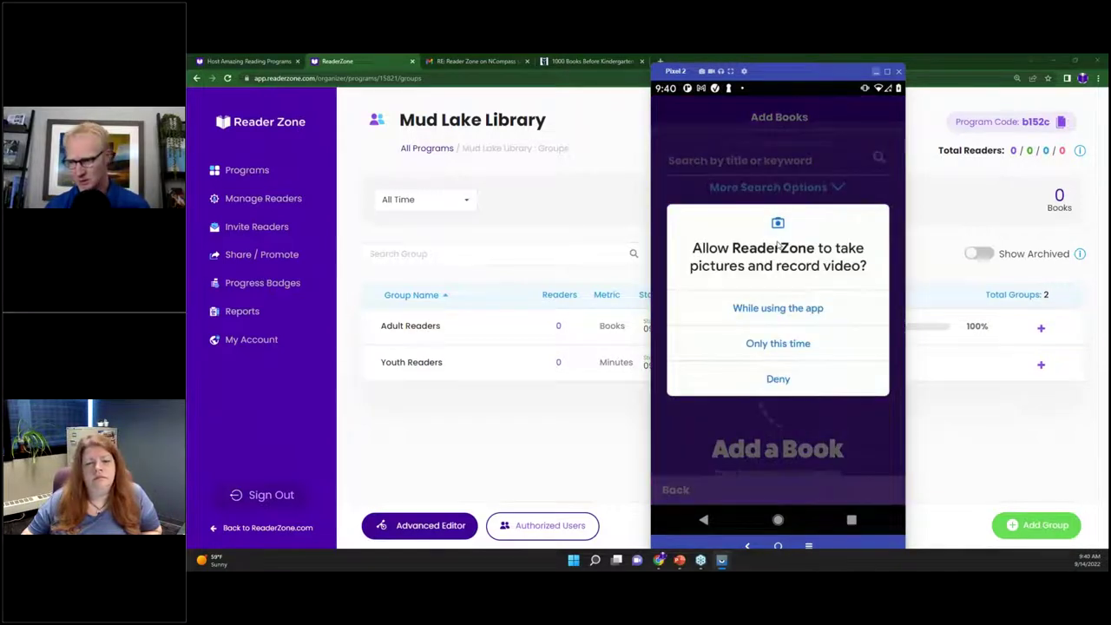
{"action": "left_click", "coordinate": [778, 311]}
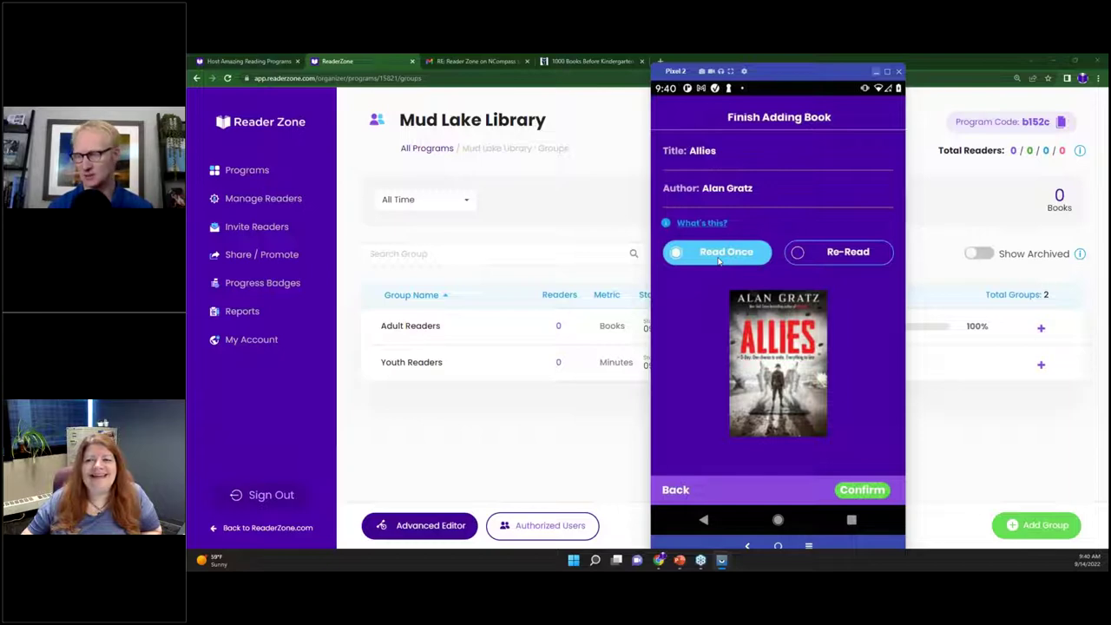
{"action": "left_click", "coordinate": [859, 491]}
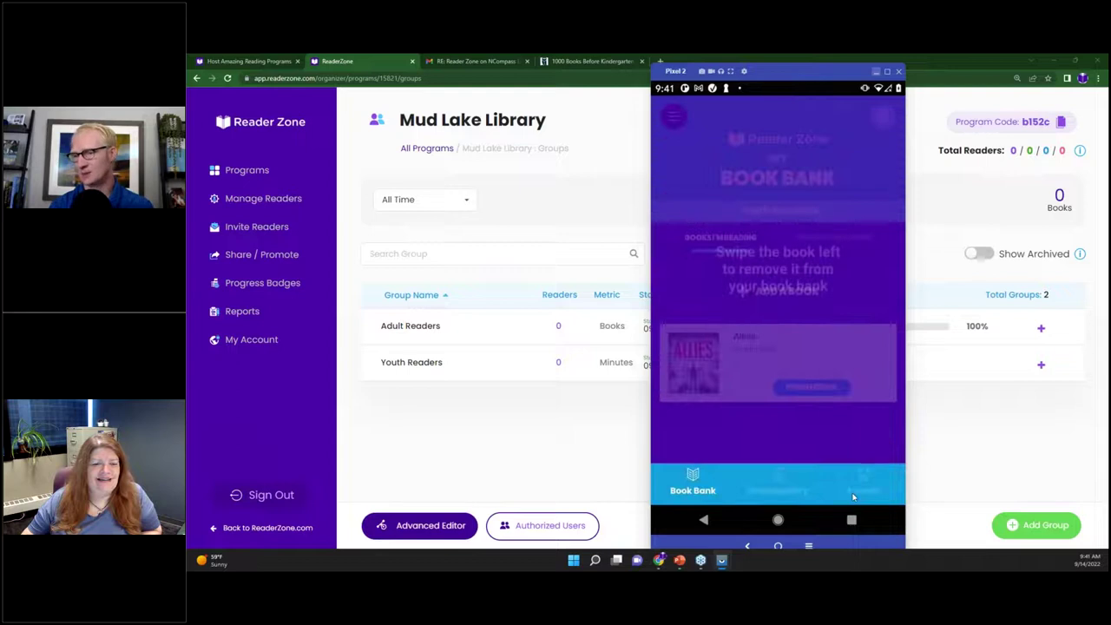
{"action": "left_click", "coordinate": [803, 447]}
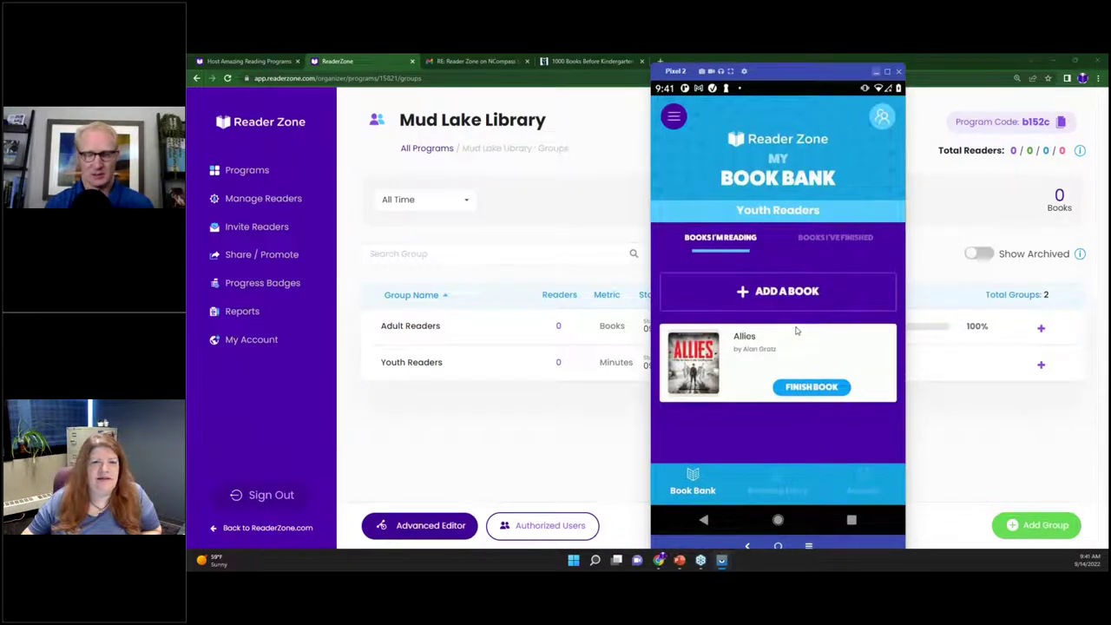
Run and pause the reading timer, then log the 2 timed minutes
{"action": "left_click", "coordinate": [783, 478]}
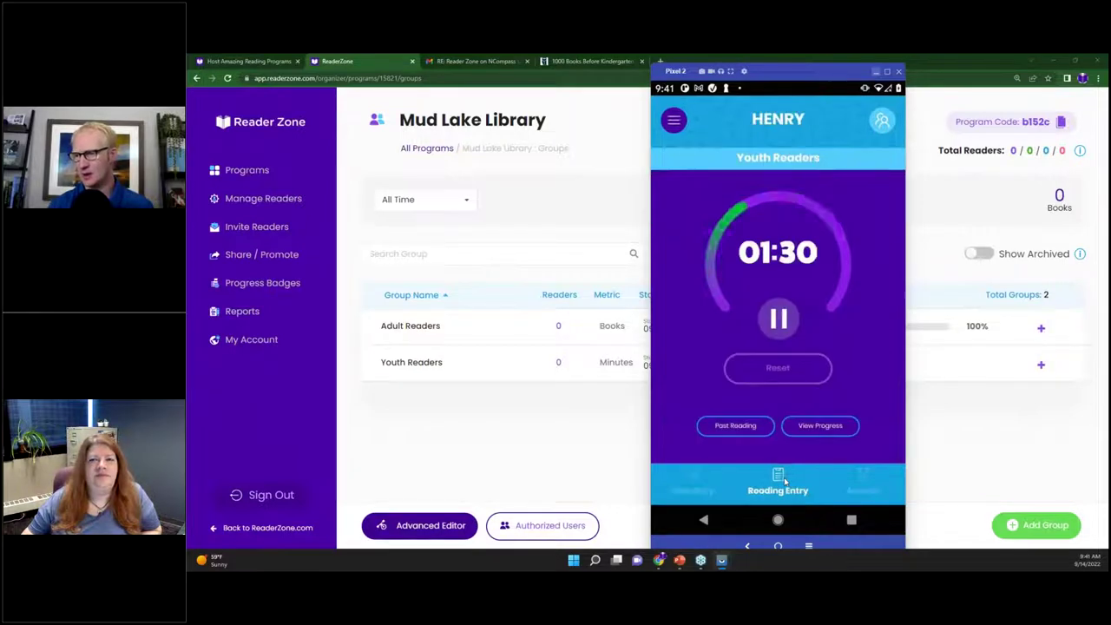
{"action": "left_click", "coordinate": [778, 326]}
{"action": "left_click", "coordinate": [783, 369]}
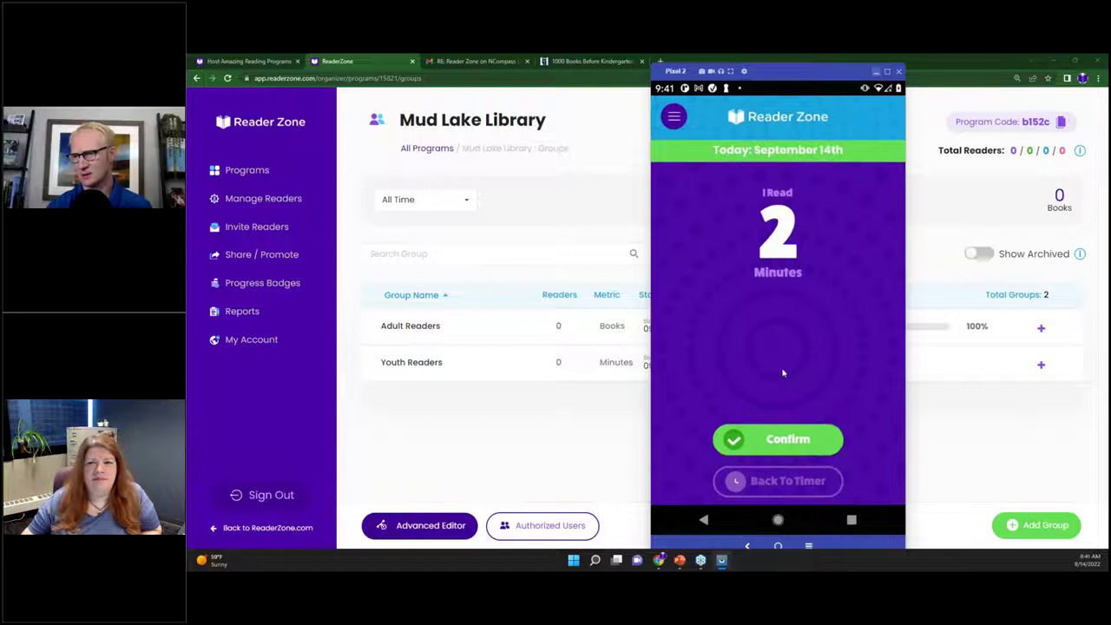
{"action": "left_click", "coordinate": [759, 442]}
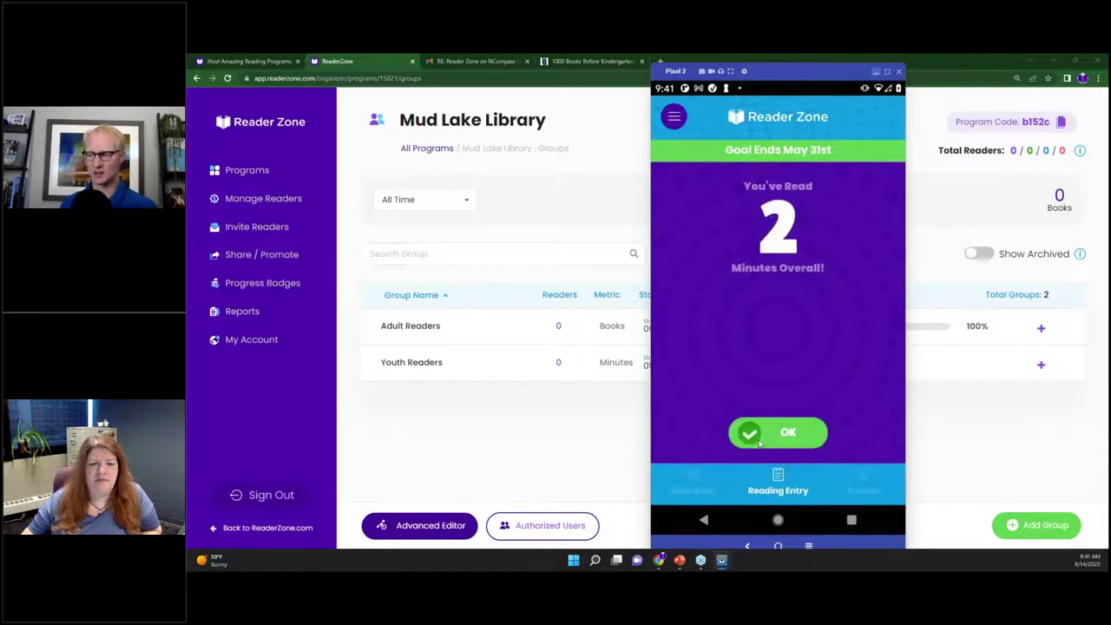
{"action": "left_click", "coordinate": [762, 431]}
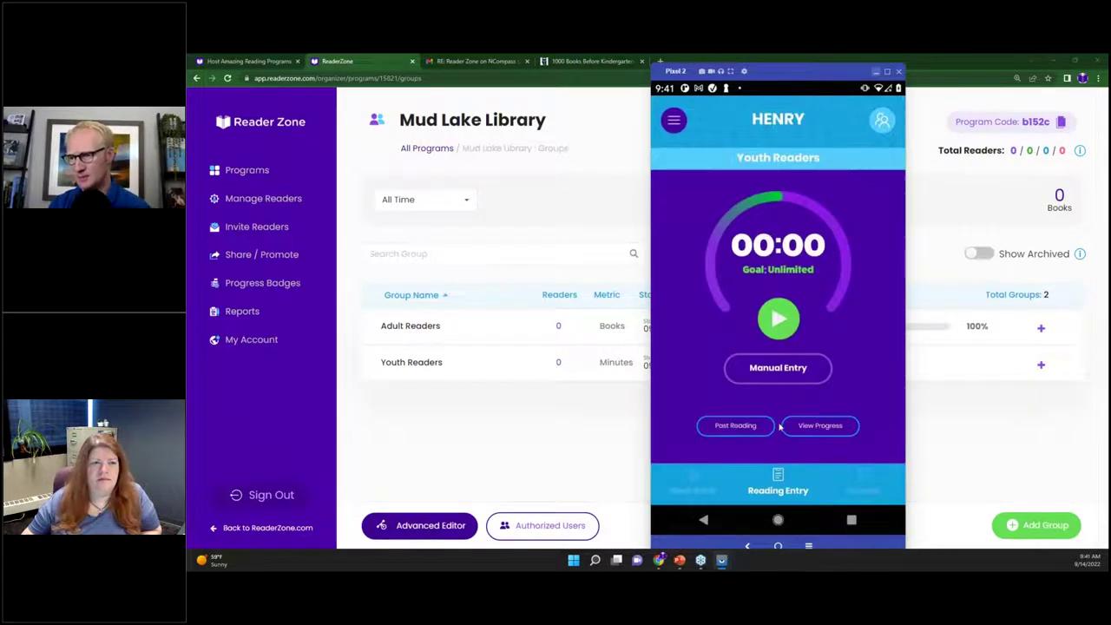
Manually log 17 more minutes, then dismiss the 15 Minutes Read award and 19-minute total
{"action": "left_click", "coordinate": [774, 373]}
{"action": "left_click", "coordinate": [719, 271]}
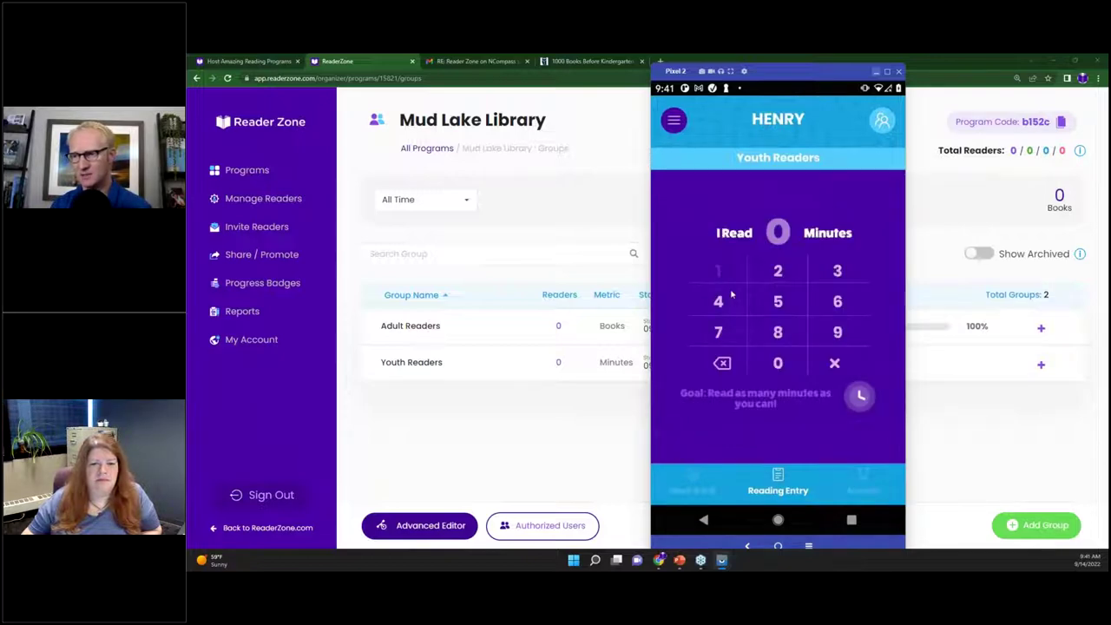
{"action": "left_click", "coordinate": [720, 333]}
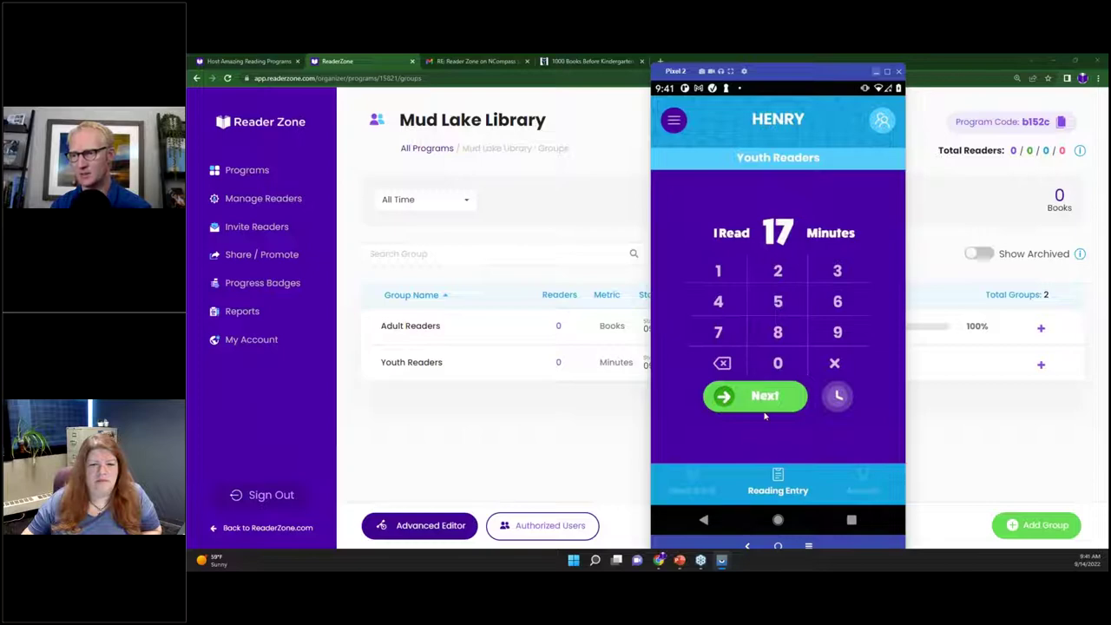
{"action": "left_click", "coordinate": [763, 408]}
{"action": "left_click", "coordinate": [773, 438]}
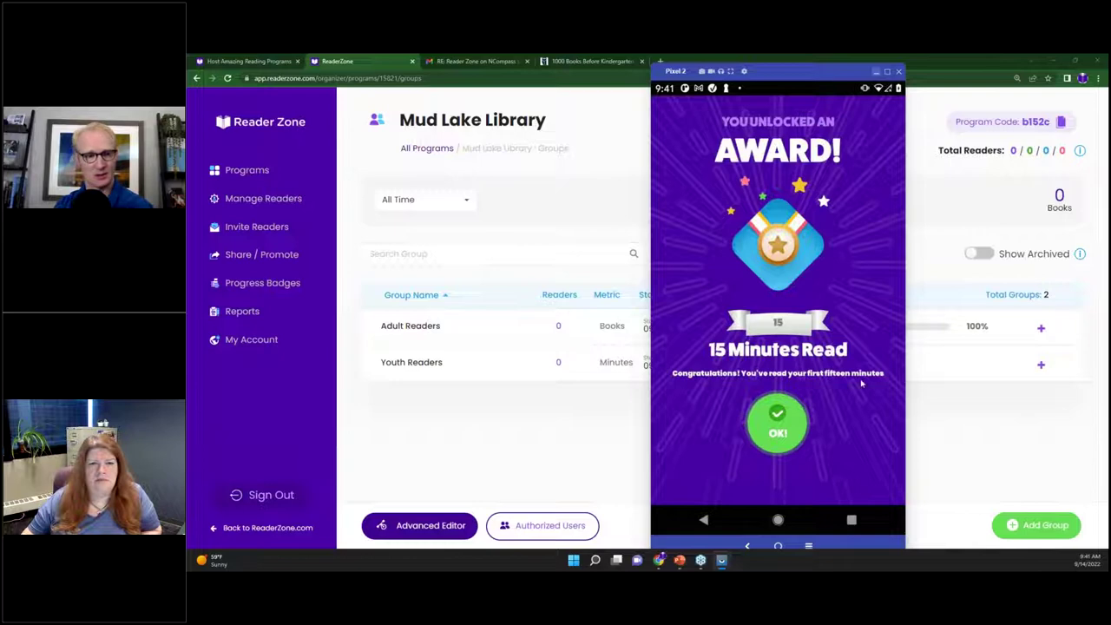
{"action": "left_click", "coordinate": [788, 425]}
{"action": "left_click", "coordinate": [778, 434]}
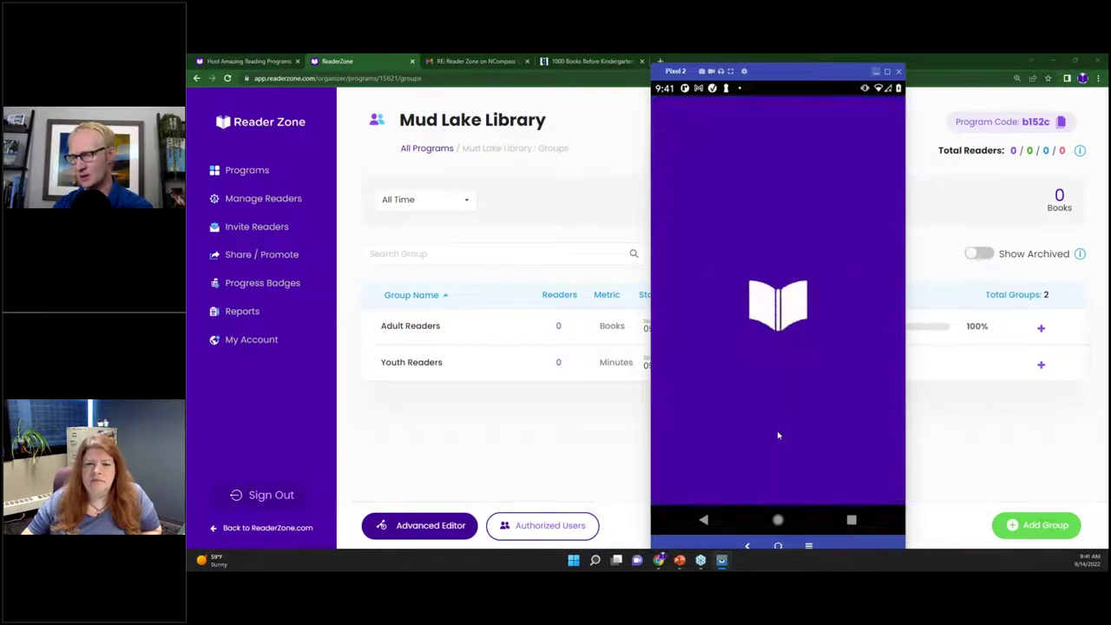
Log a past reading entry of 25 minutes dated Sep 10
{"action": "left_click", "coordinate": [736, 429]}
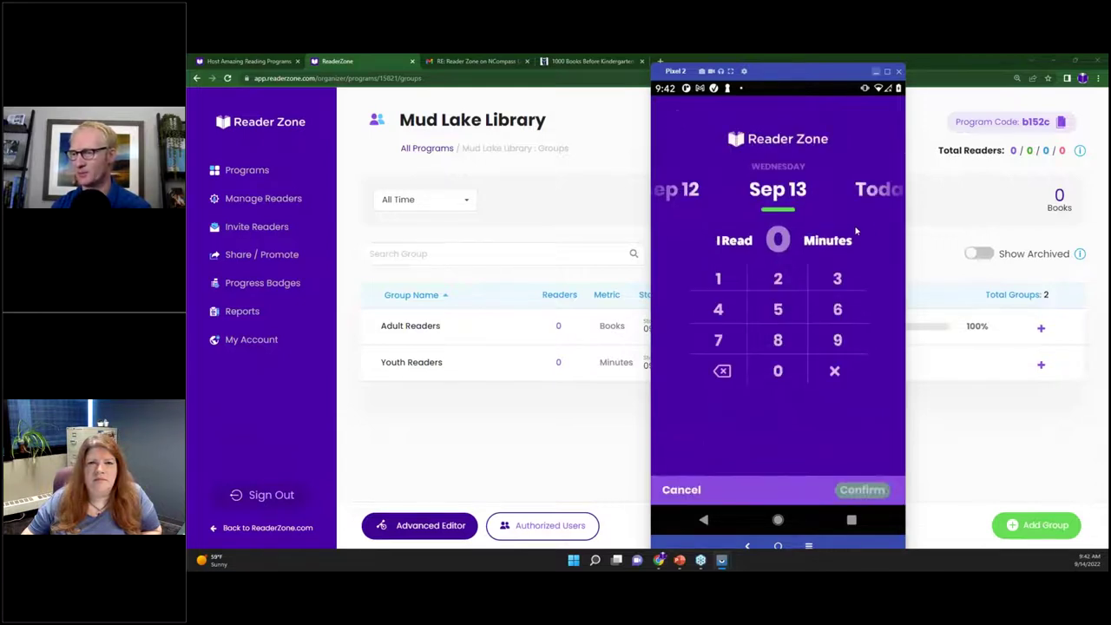
{"action": "left_click", "coordinate": [682, 191]}
{"action": "left_click", "coordinate": [705, 199]}
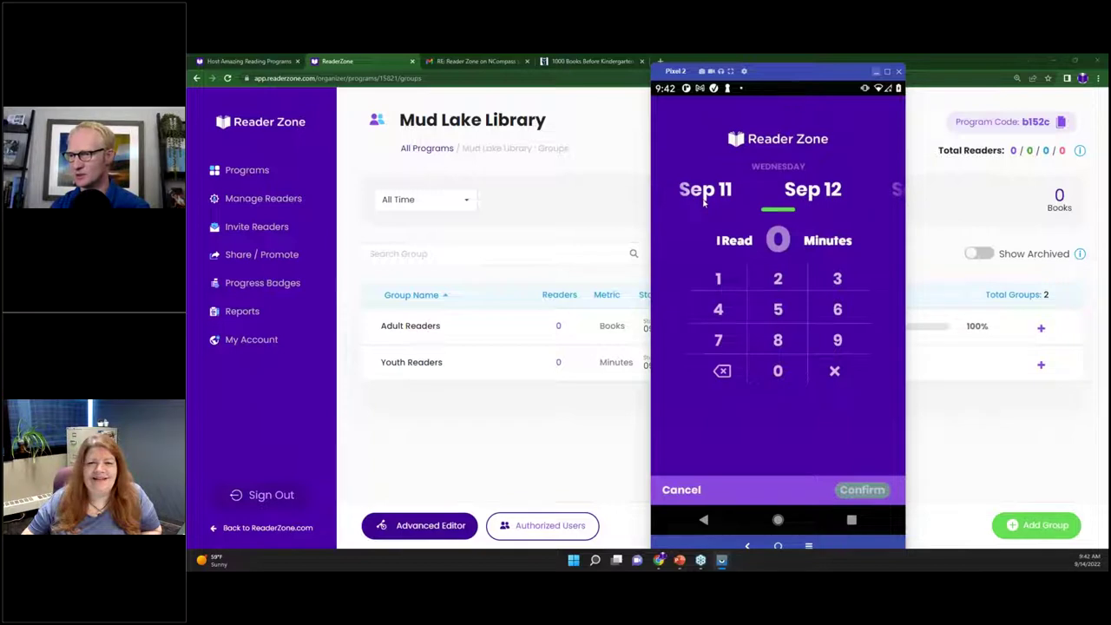
{"action": "left_click", "coordinate": [848, 195]}
{"action": "left_click", "coordinate": [768, 198]}
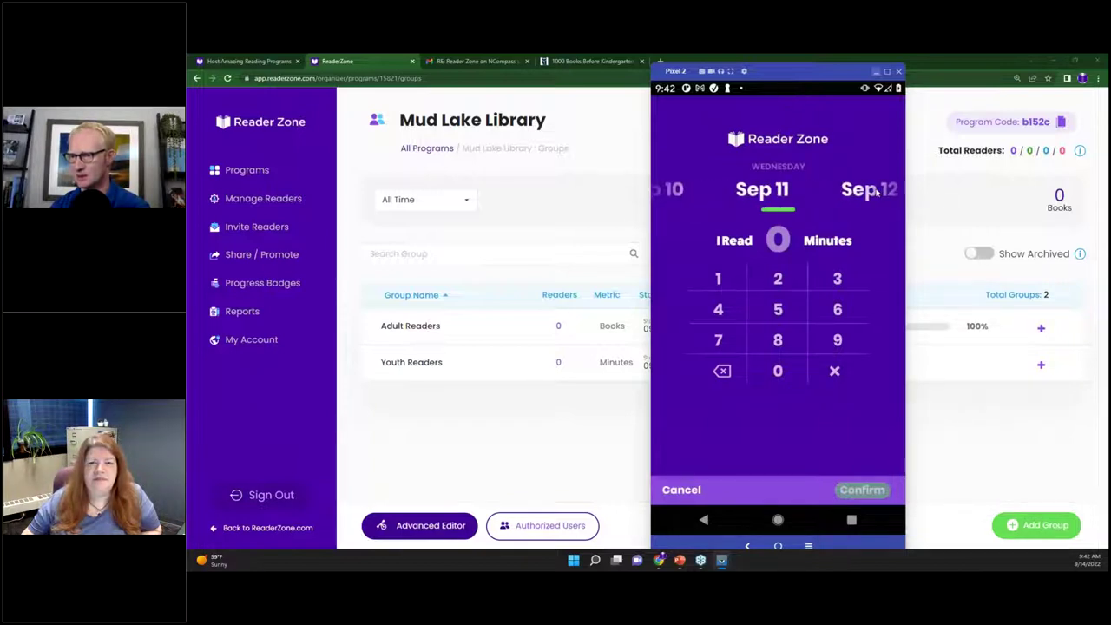
{"action": "left_click_drag", "start_coordinate": [768, 198], "coordinate": [884, 209]}
{"action": "left_click", "coordinate": [777, 292]}
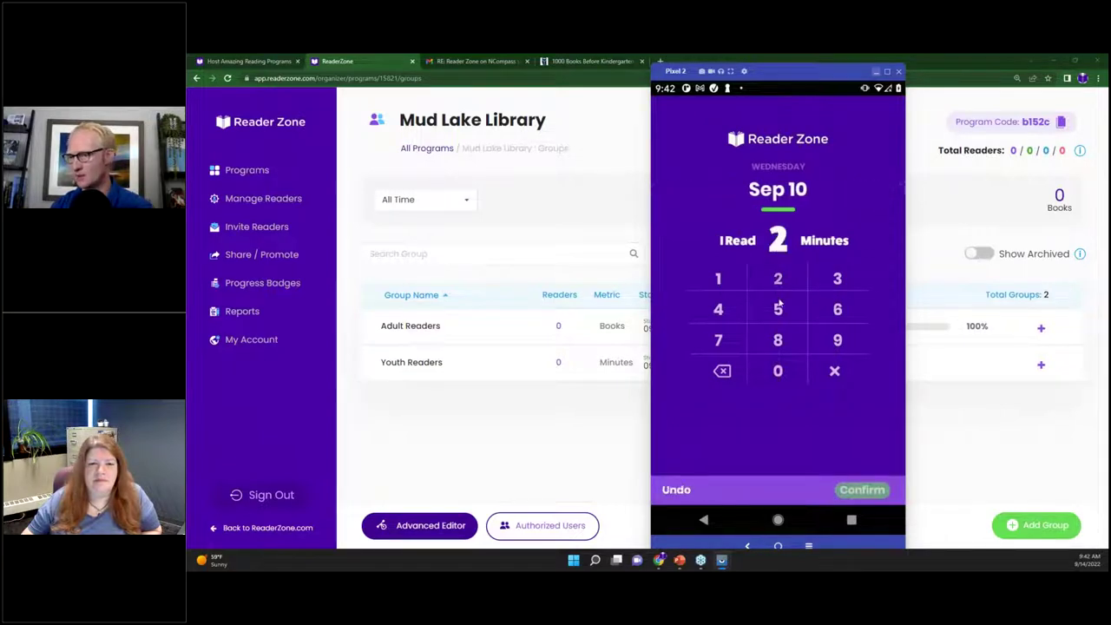
{"action": "left_click", "coordinate": [777, 309]}
{"action": "left_click", "coordinate": [863, 494]}
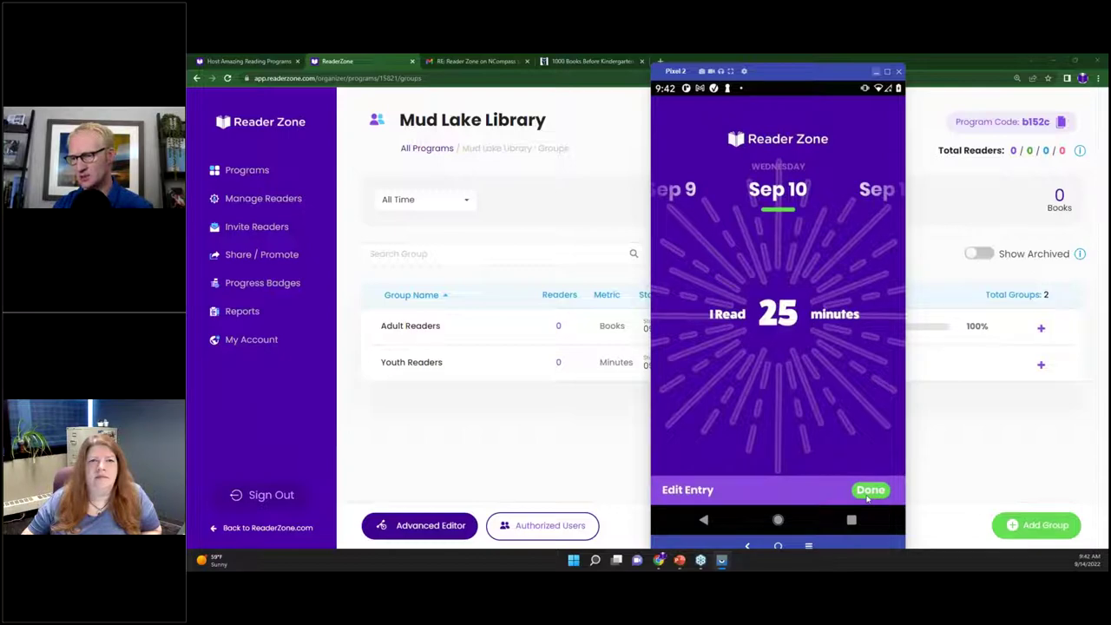
{"action": "left_click", "coordinate": [866, 495]}
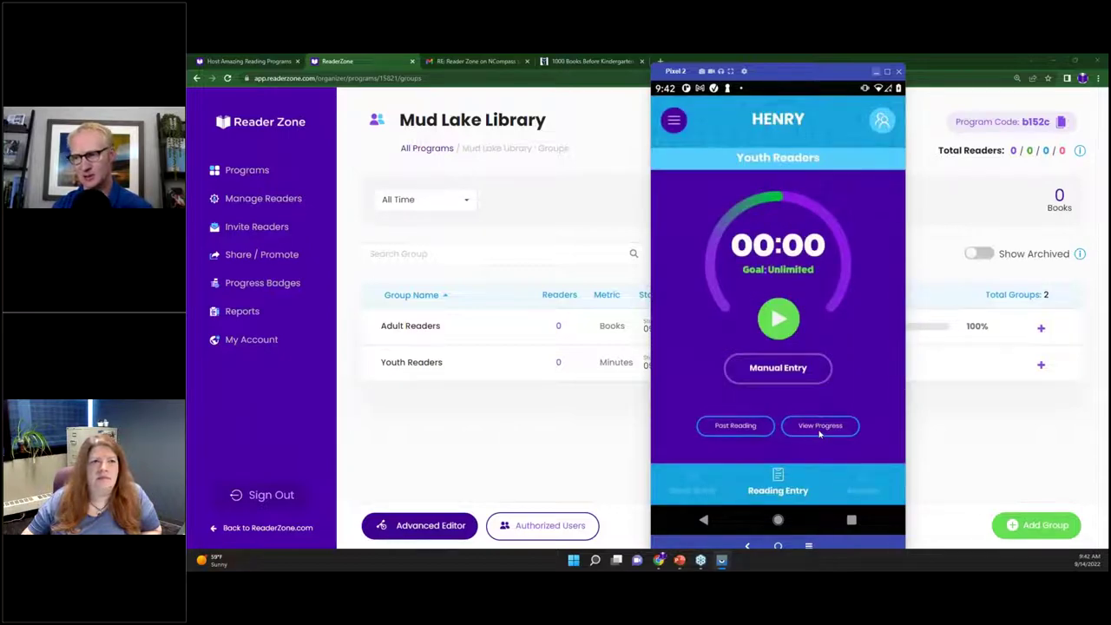
Review the progress page showing 44 minutes read and its timeline, then close the emulator
{"action": "left_click", "coordinate": [818, 434]}
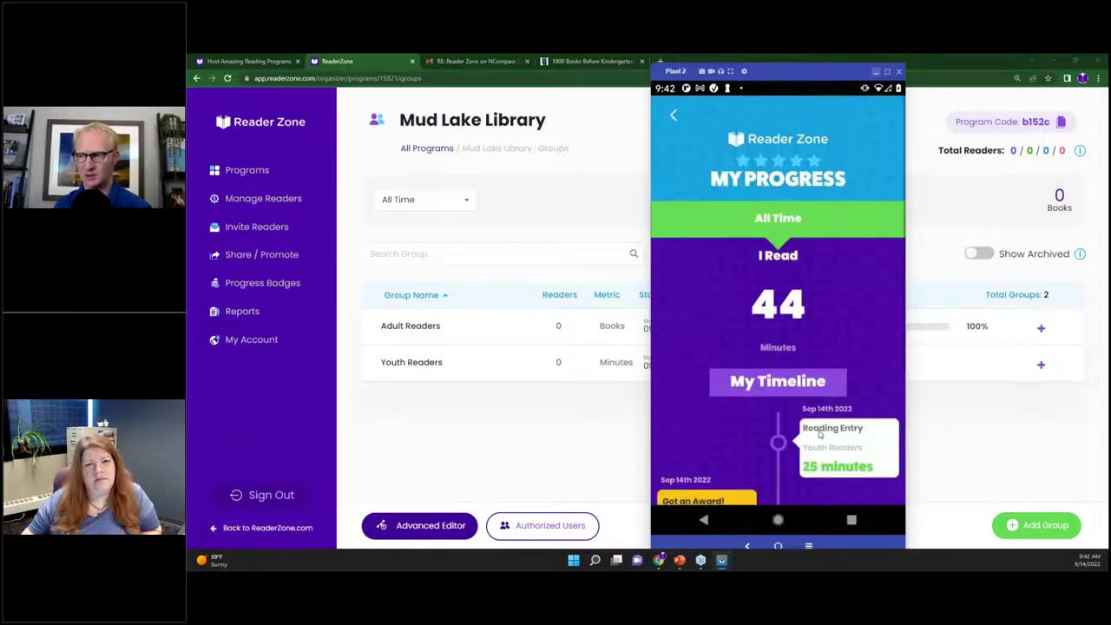
{"action": "scroll", "coordinate": [808, 327], "scroll_direction": "down", "scroll_amount": 3}
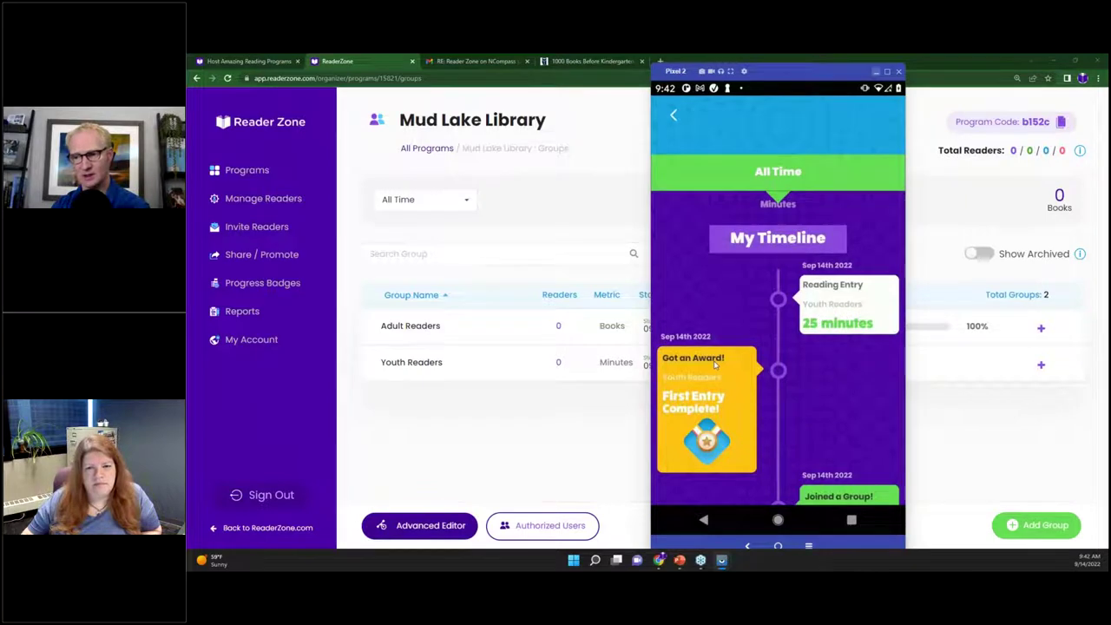
{"action": "scroll", "coordinate": [746, 347], "scroll_direction": "down", "scroll_amount": 1}
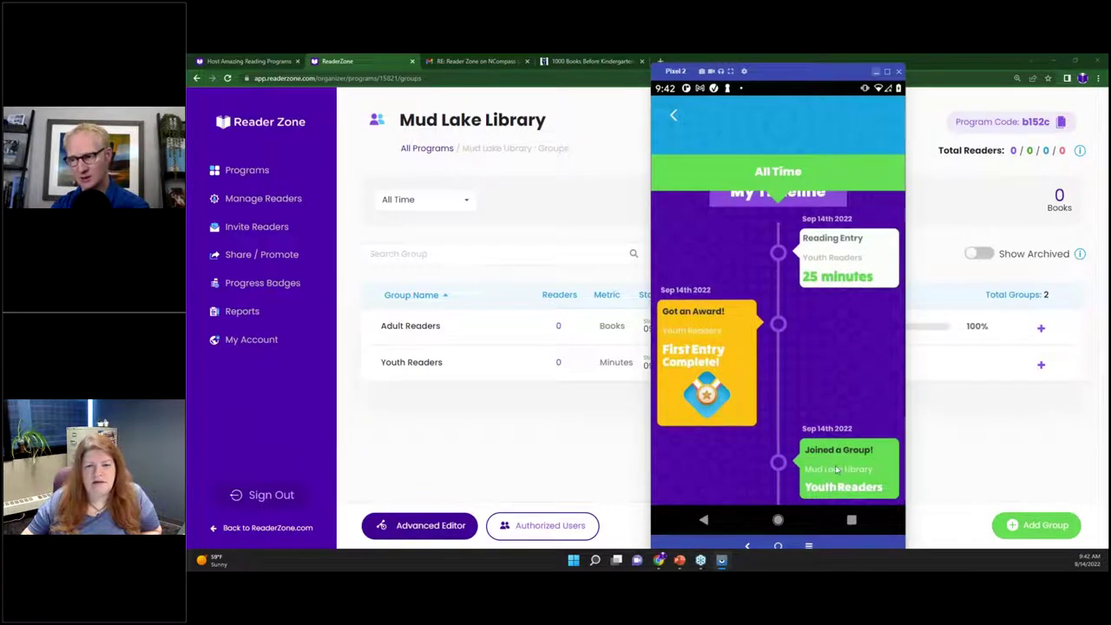
{"action": "scroll", "coordinate": [810, 435], "scroll_direction": "up", "scroll_amount": 3}
{"action": "scroll", "coordinate": [807, 427], "scroll_direction": "down", "scroll_amount": 3}
{"action": "scroll", "coordinate": [807, 413], "scroll_direction": "up", "scroll_amount": 3}
{"action": "scroll", "coordinate": [807, 410], "scroll_direction": "down", "scroll_amount": 3}
{"action": "scroll", "coordinate": [807, 409], "scroll_direction": "up", "scroll_amount": 3}
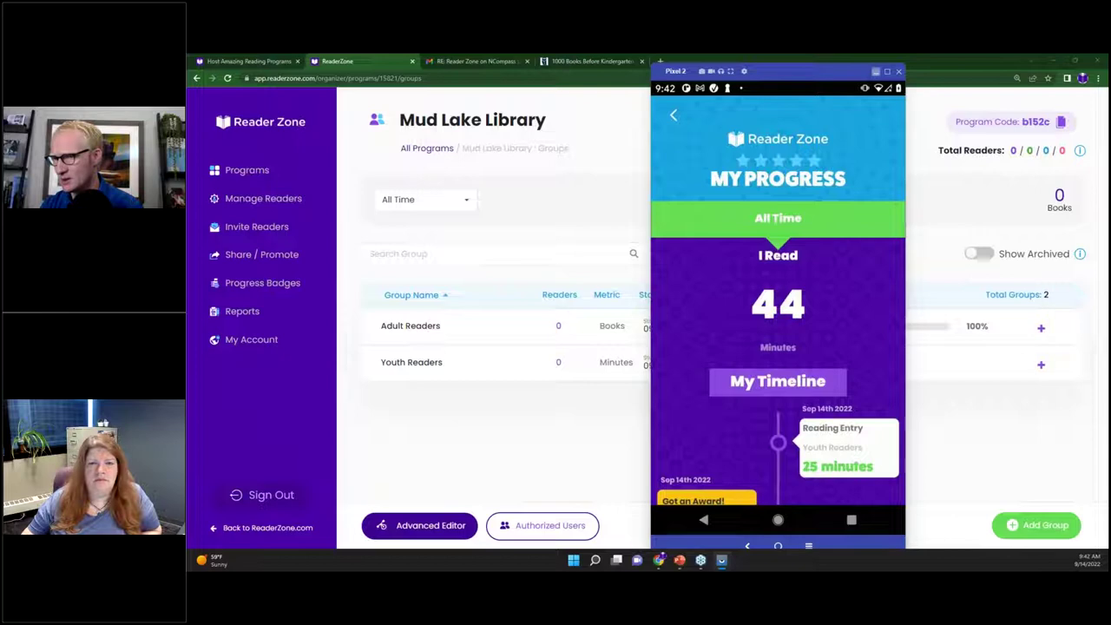
{"action": "left_click", "coordinate": [875, 71]}
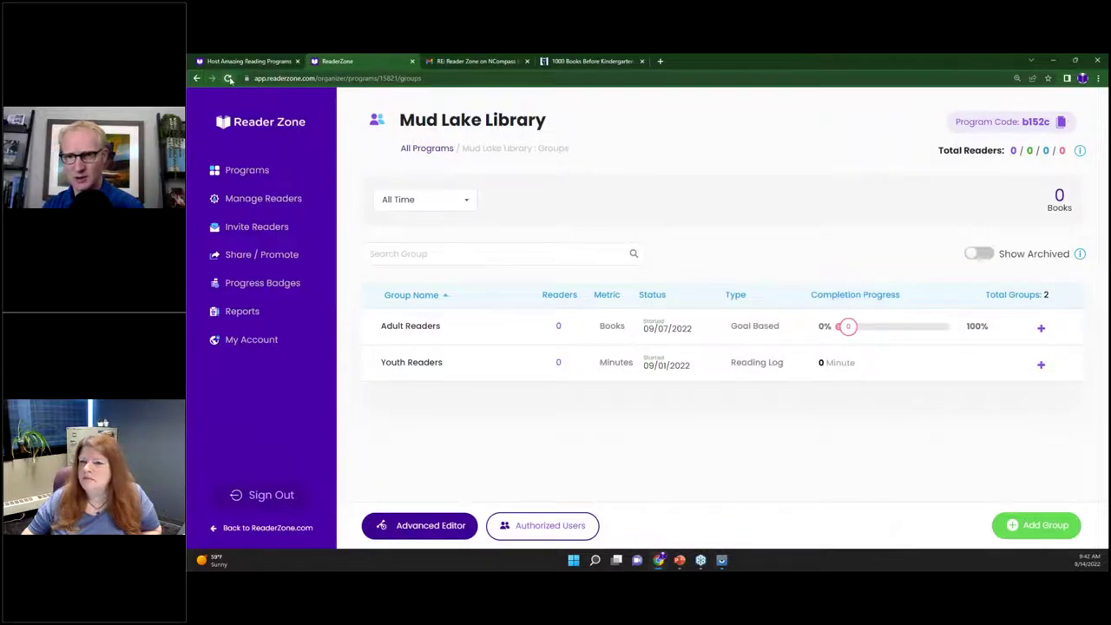
Refresh the dashboard and view the Youth Readers reader's 44-minute total and activity feed, zoomed out
{"action": "left_click", "coordinate": [228, 78]}
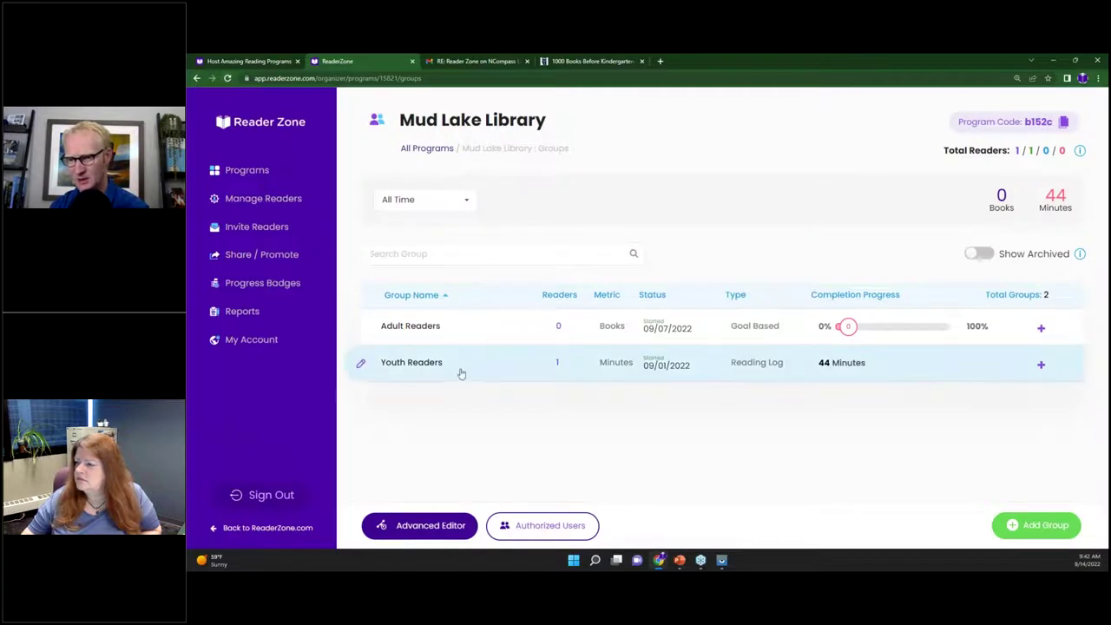
{"action": "left_click", "coordinate": [458, 364]}
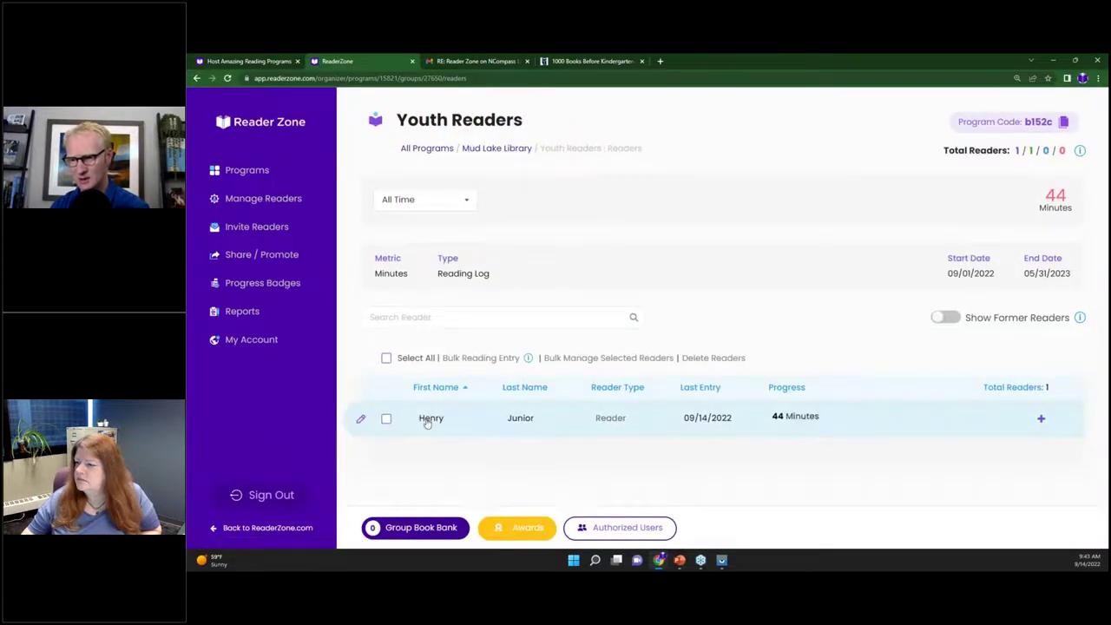
{"action": "left_click", "coordinate": [865, 421]}
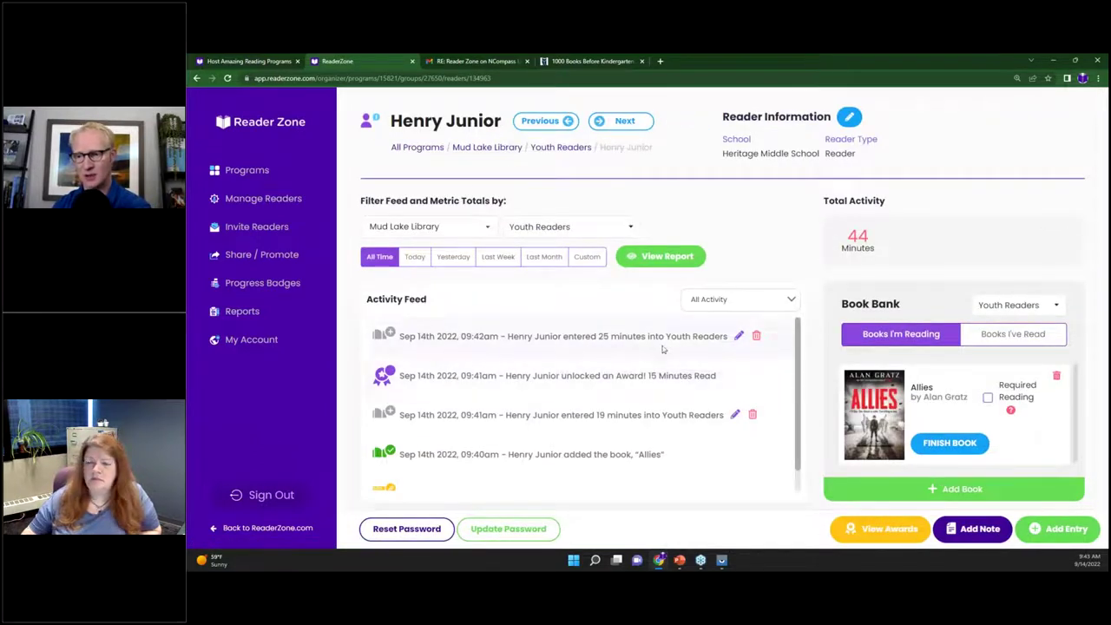
{"action": "scroll", "coordinate": [662, 348], "scroll_direction": "down", "scroll_amount": 2}
{"action": "scroll", "coordinate": [498, 442], "scroll_direction": "up", "scroll_amount": 2}
{"action": "scroll", "coordinate": [498, 441], "scroll_direction": "down", "scroll_amount": 1}
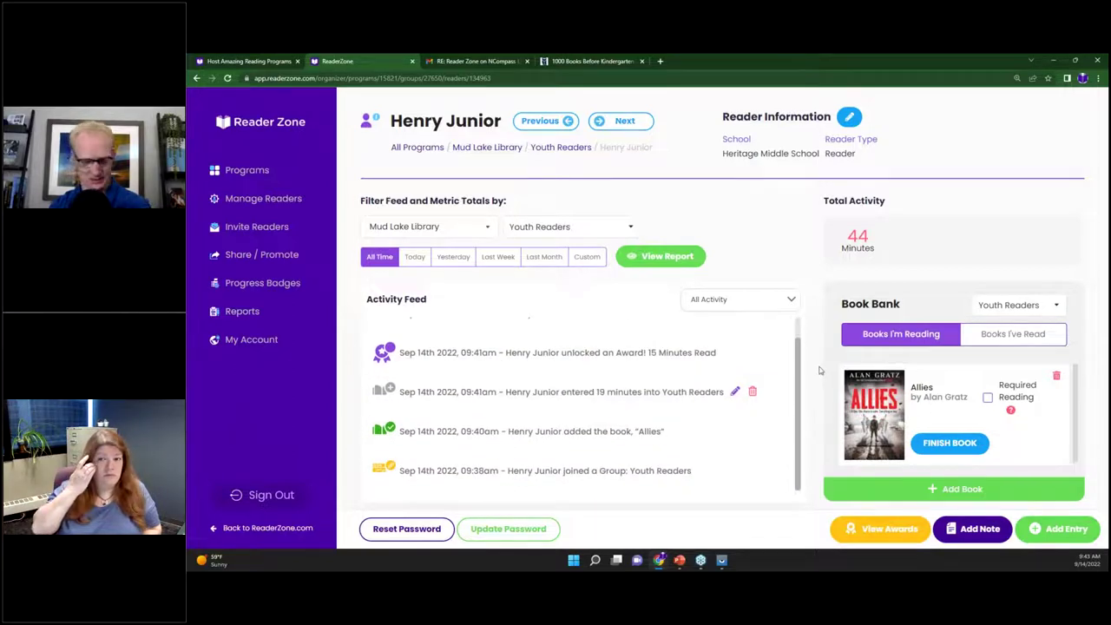
{"action": "key", "text": "ctrl+minus"}
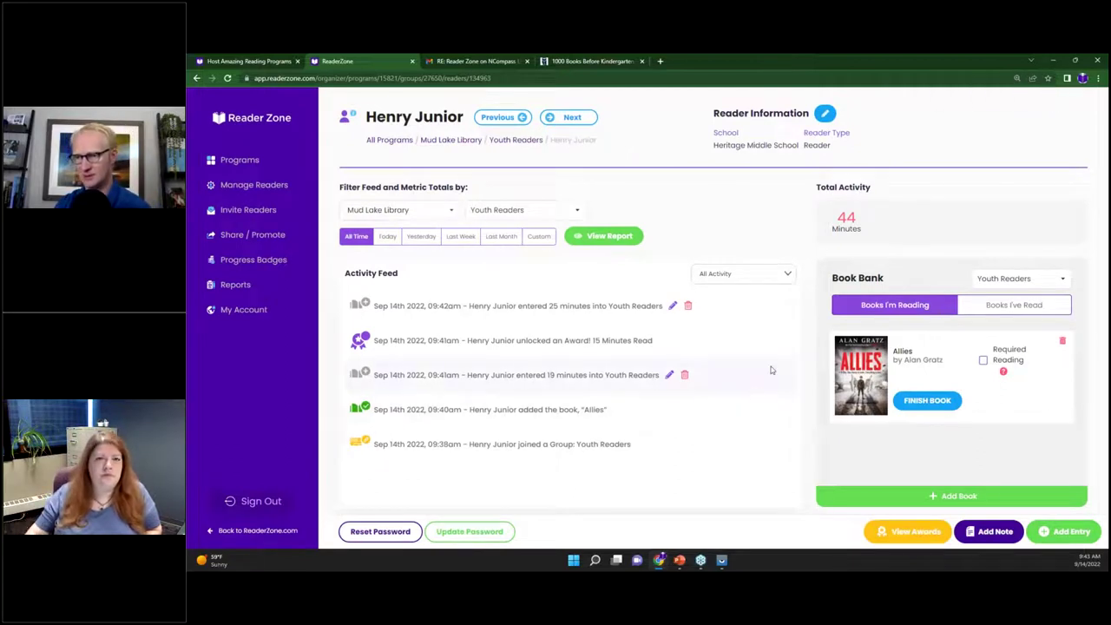
Look at the reader's profile editor and Update password form, closing both without changes
{"action": "left_click", "coordinate": [823, 116]}
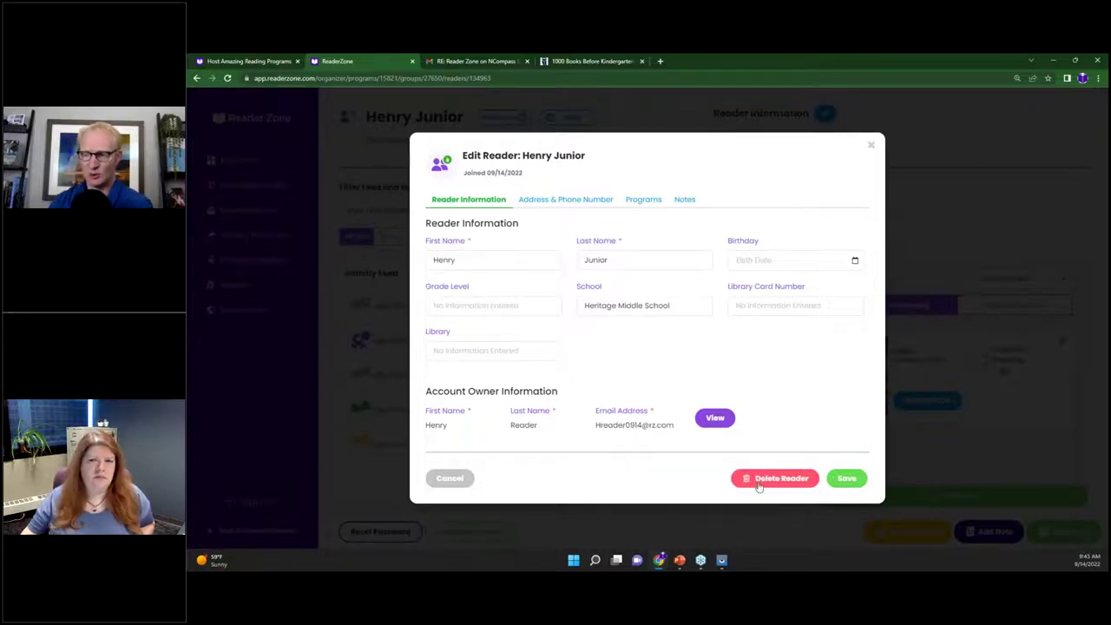
{"action": "left_click", "coordinate": [871, 147]}
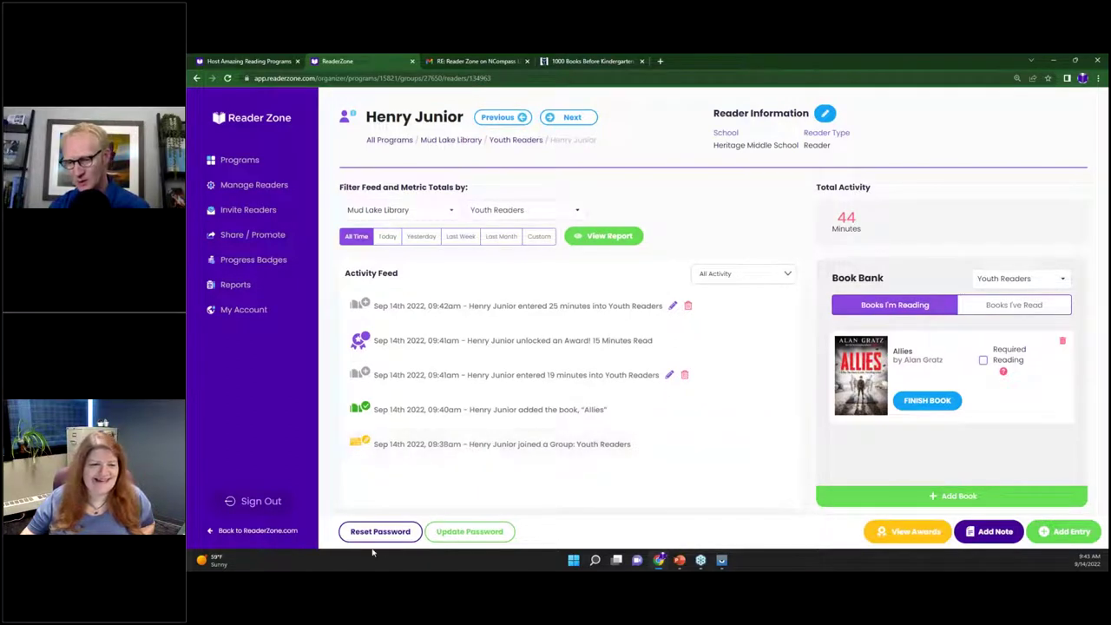
{"action": "left_click", "coordinate": [468, 531]}
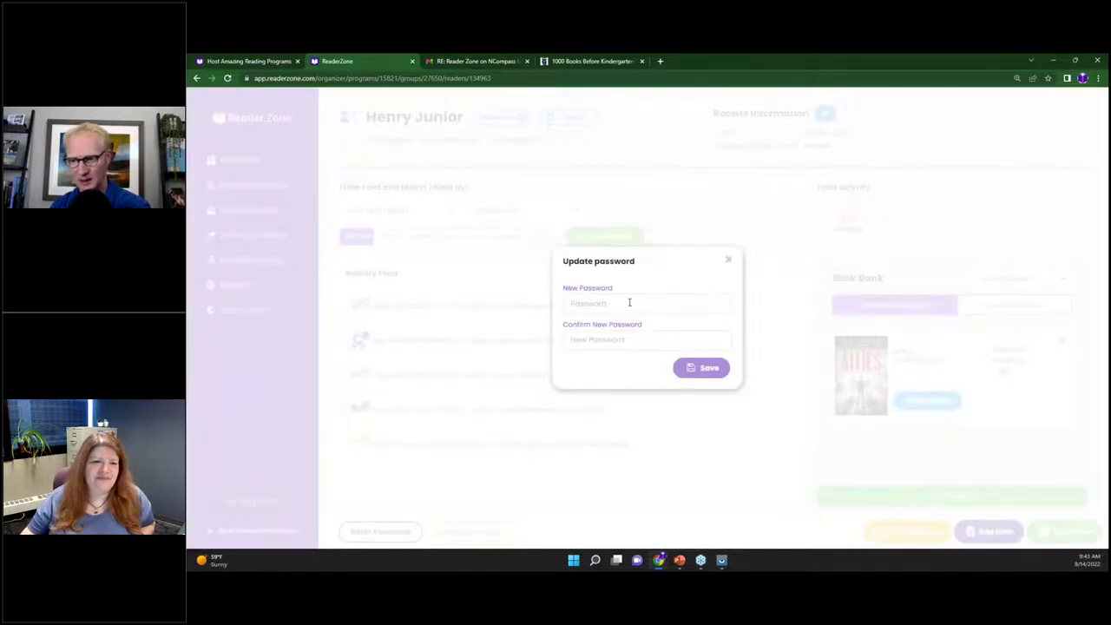
{"action": "left_click", "coordinate": [727, 262]}
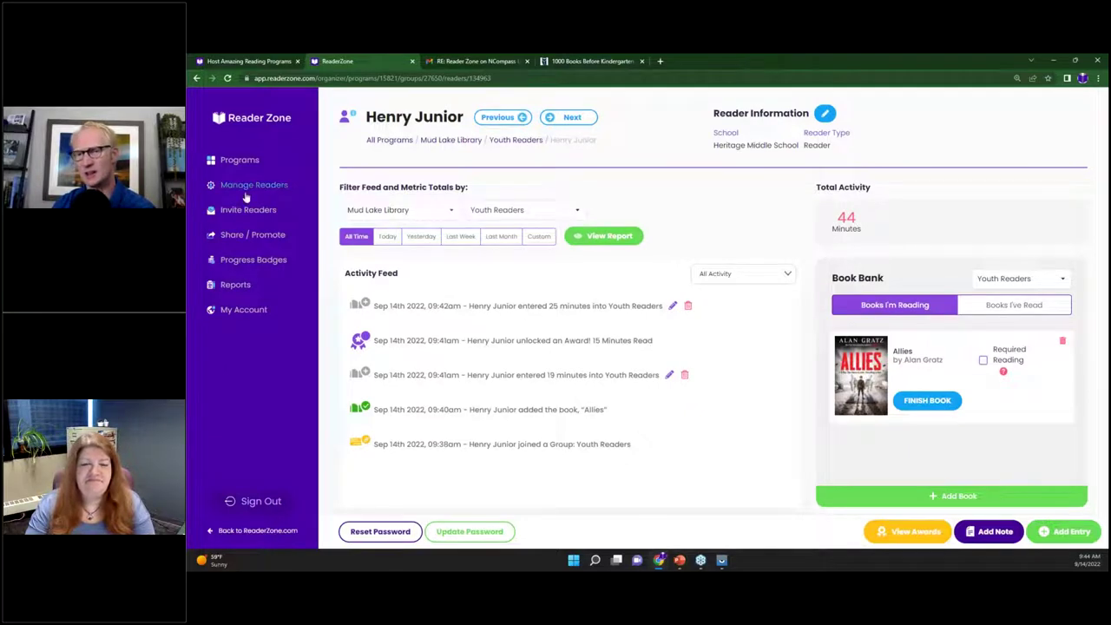
Return to the Programs list, then inspect and close the New Notification form without sending
{"action": "left_click", "coordinate": [441, 141]}
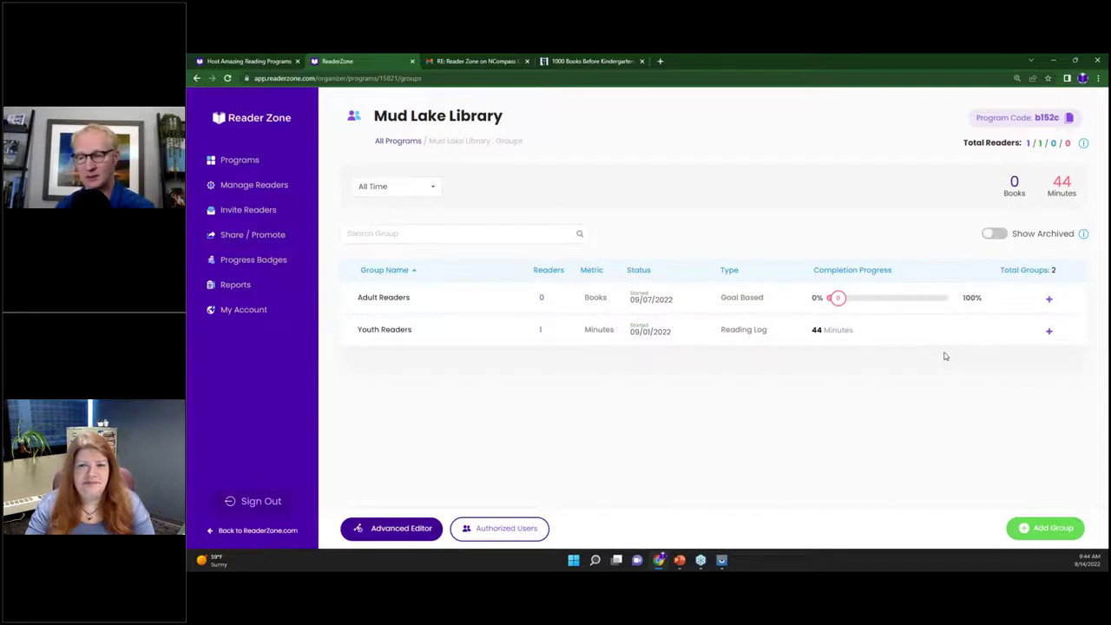
{"action": "left_click", "coordinate": [232, 165]}
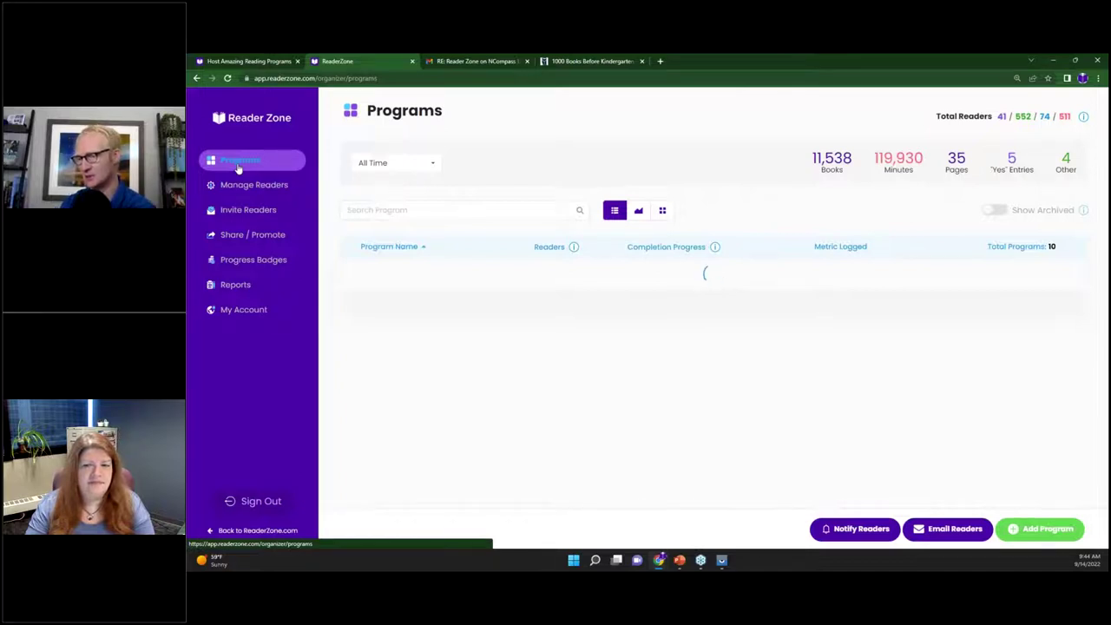
{"action": "left_click", "coordinate": [850, 529]}
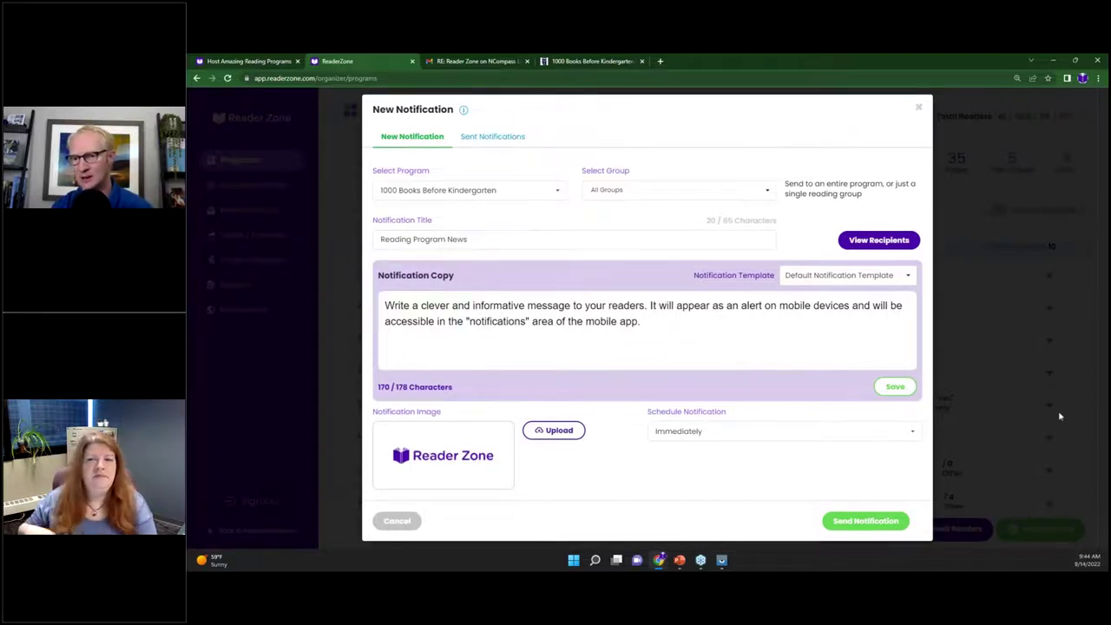
{"action": "left_click", "coordinate": [556, 193]}
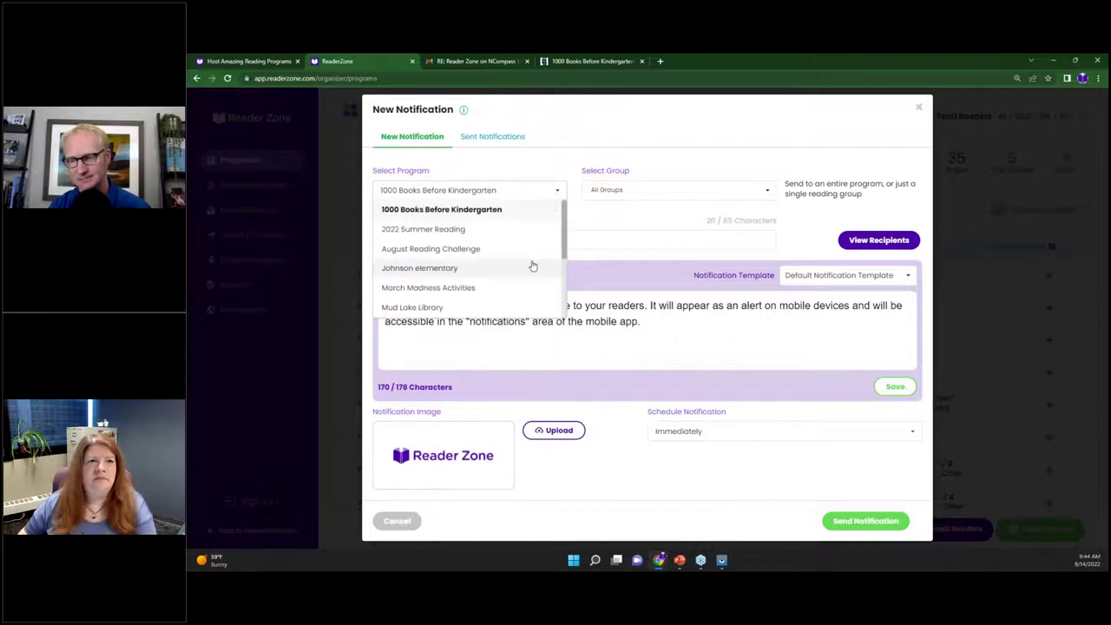
{"action": "left_click", "coordinate": [595, 122]}
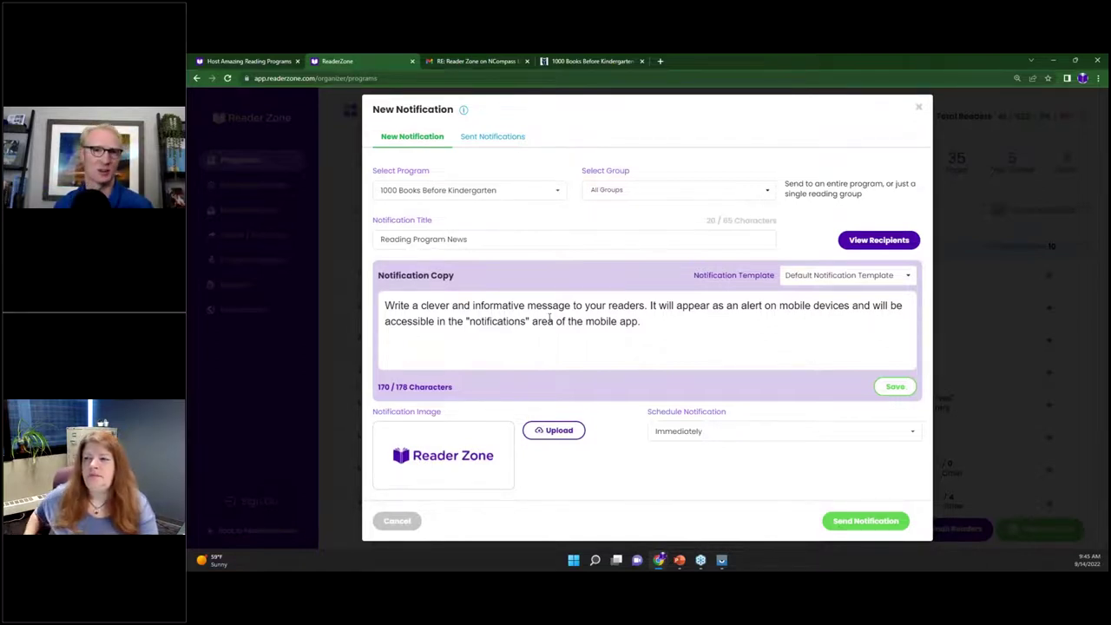
{"action": "left_click", "coordinate": [919, 110]}
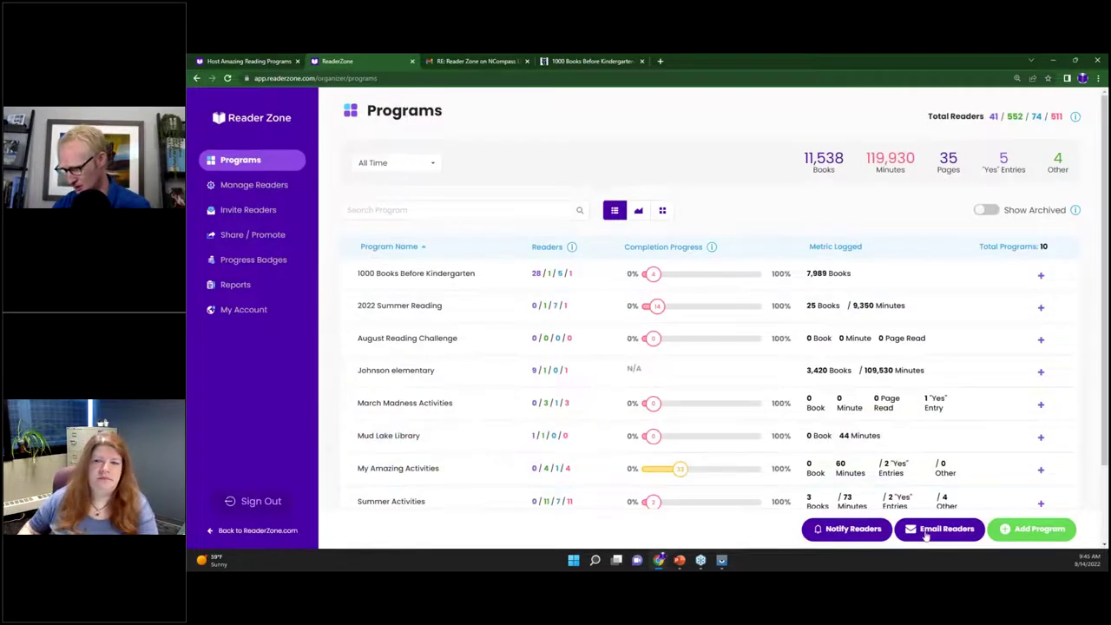
{"action": "left_click", "coordinate": [926, 532]}
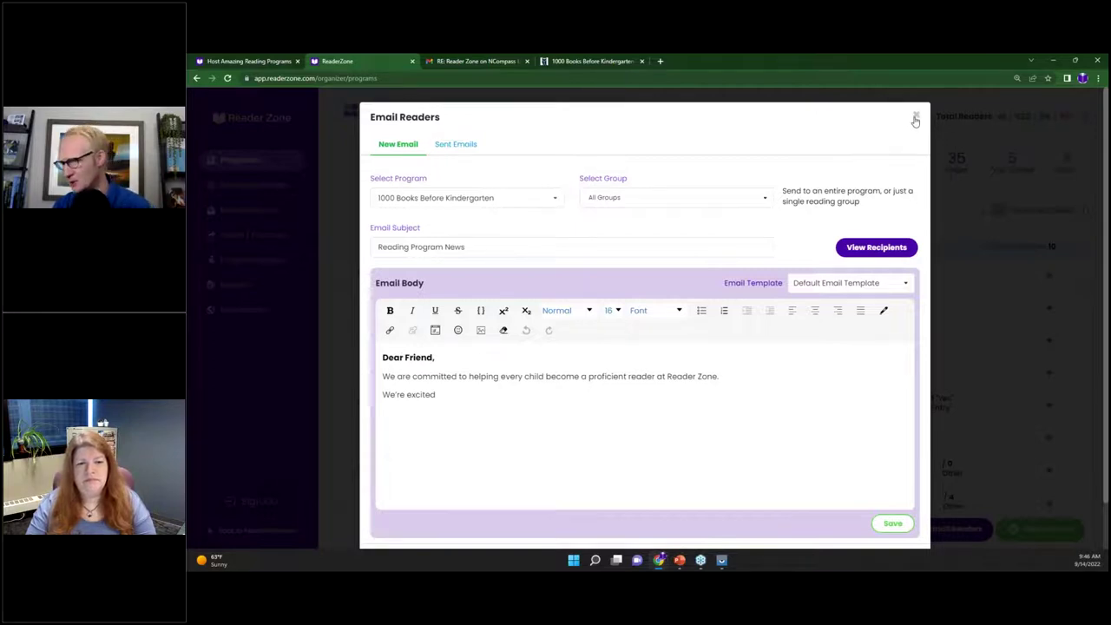
{"action": "left_click", "coordinate": [915, 118]}
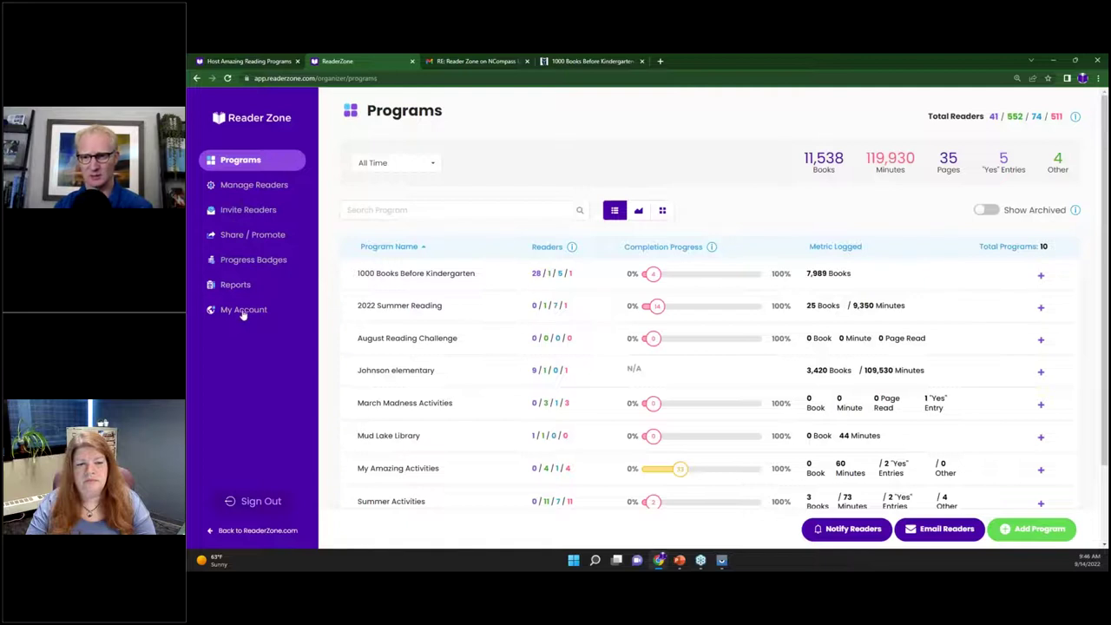
Go to Manage Readers and then the Invite Readers page
{"action": "left_click", "coordinate": [249, 189]}
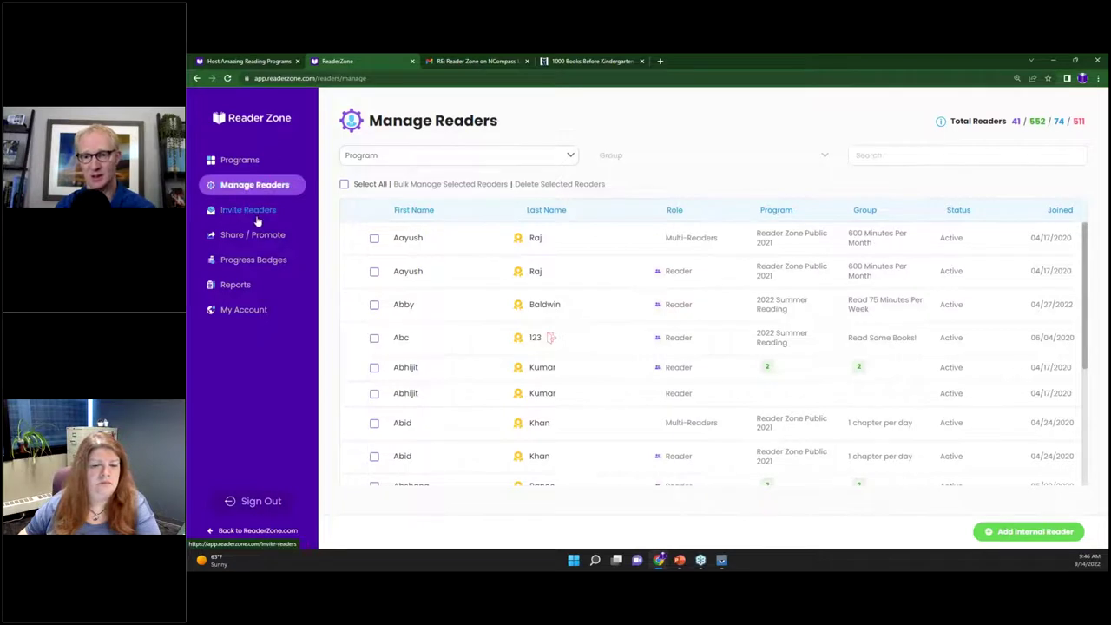
{"action": "left_click", "coordinate": [256, 213]}
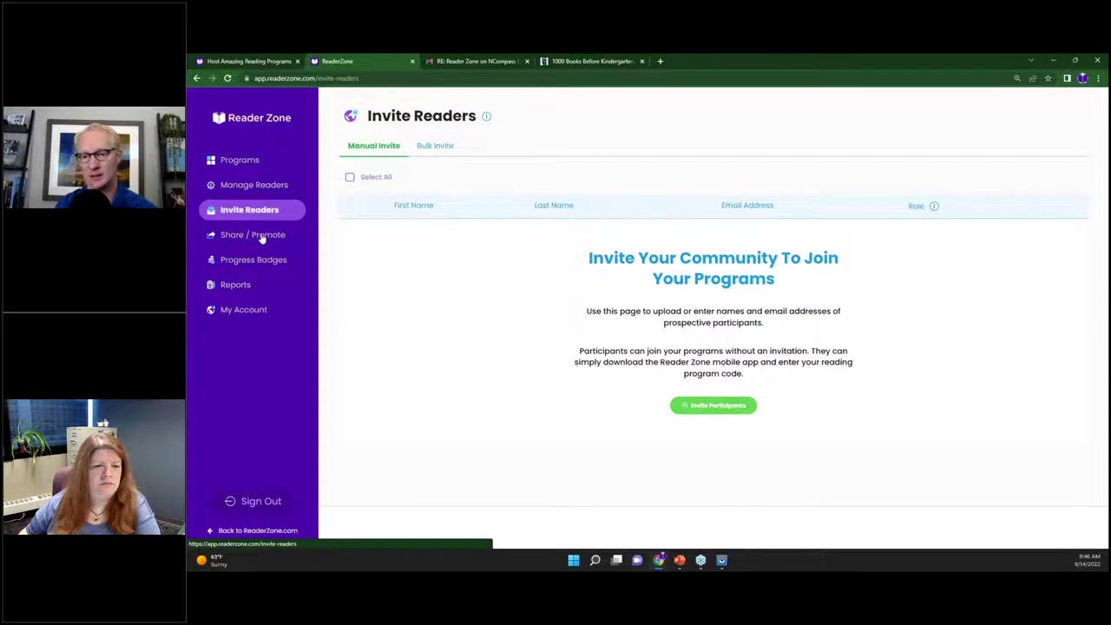
Open the Share / Promote page to view the program's Facebook badge
{"action": "left_click", "coordinate": [260, 236]}
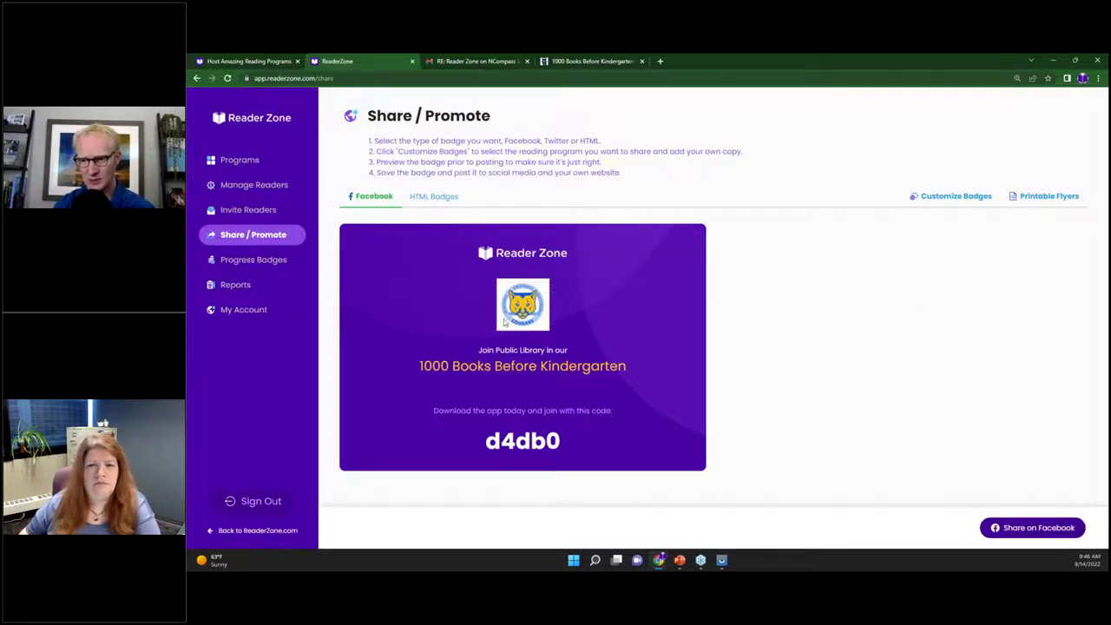
Customize the Mud Lake Library badge: greeting 'We are the best readers in the whole state!', post 'Gi Huskers!'
{"action": "left_click", "coordinate": [959, 198]}
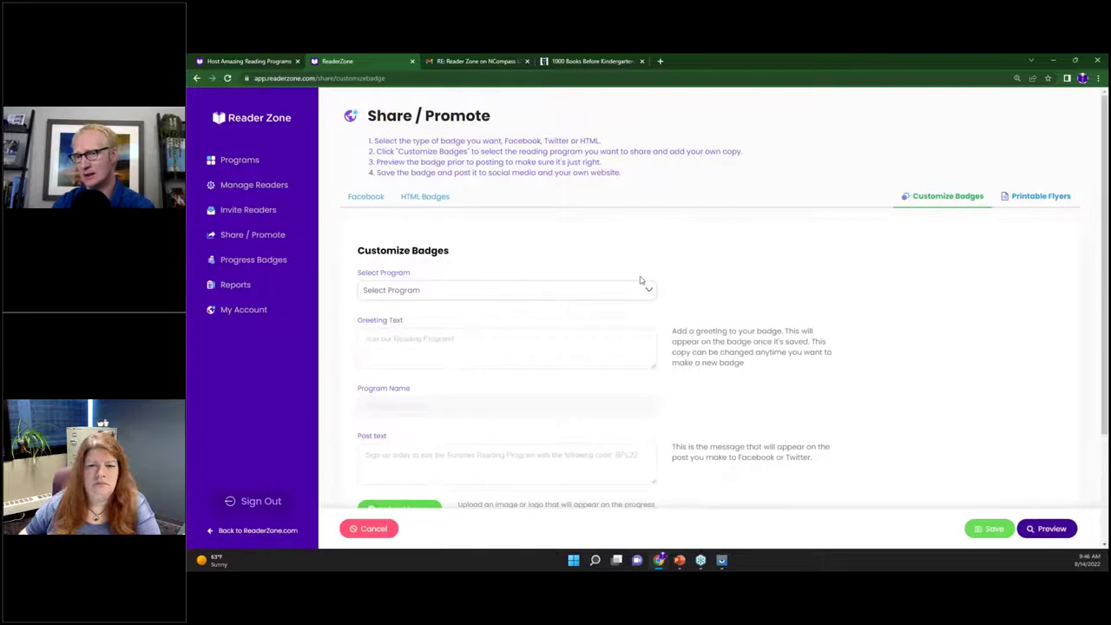
{"action": "left_click", "coordinate": [645, 294]}
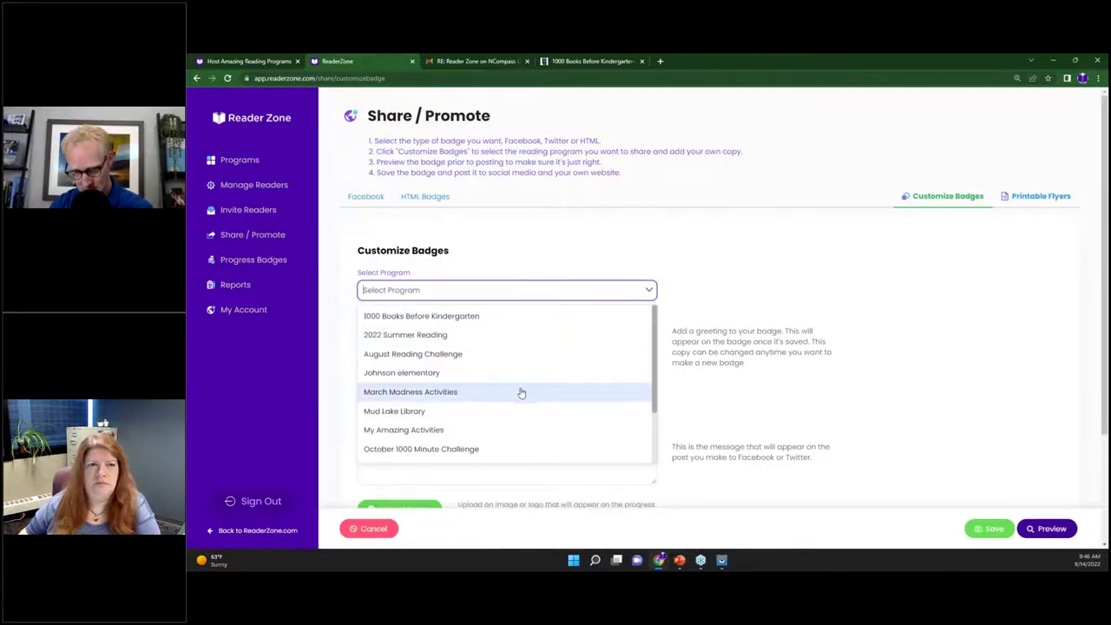
{"action": "left_click", "coordinate": [504, 411]}
{"action": "left_click", "coordinate": [494, 350]}
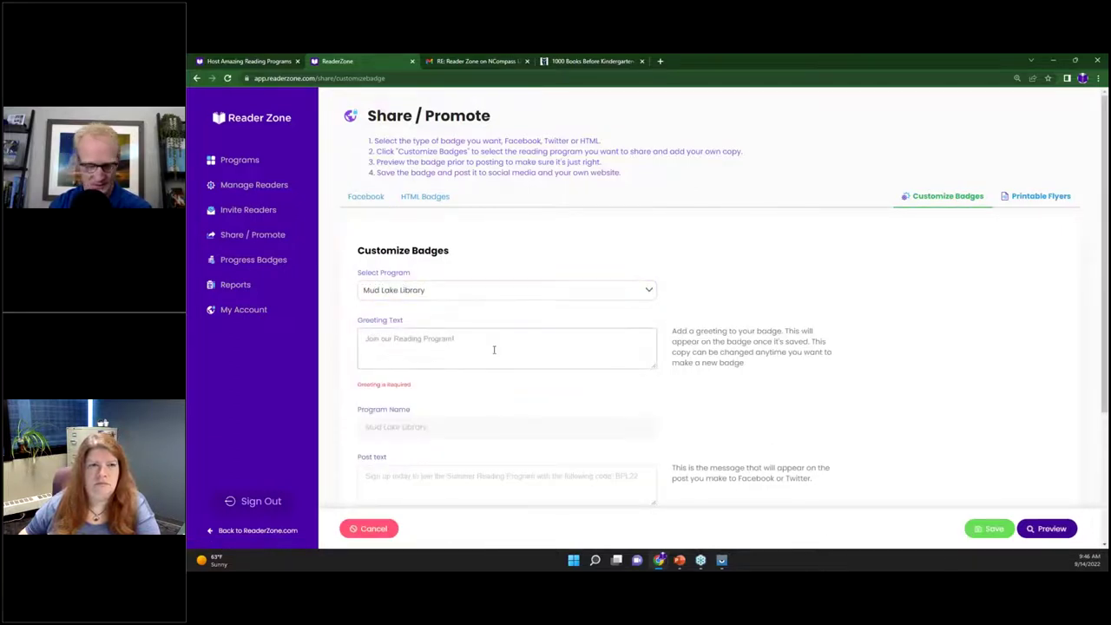
{"action": "type", "text": "We are the "}
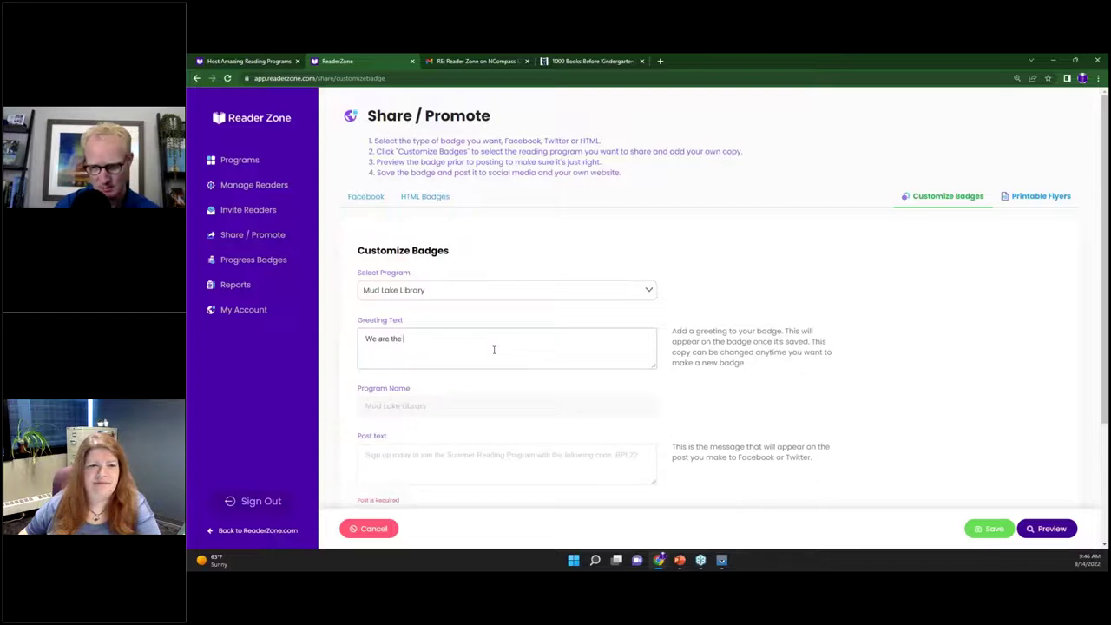
{"action": "type", "text": "best readers in the whole state!"}
{"action": "left_click", "coordinate": [510, 461]}
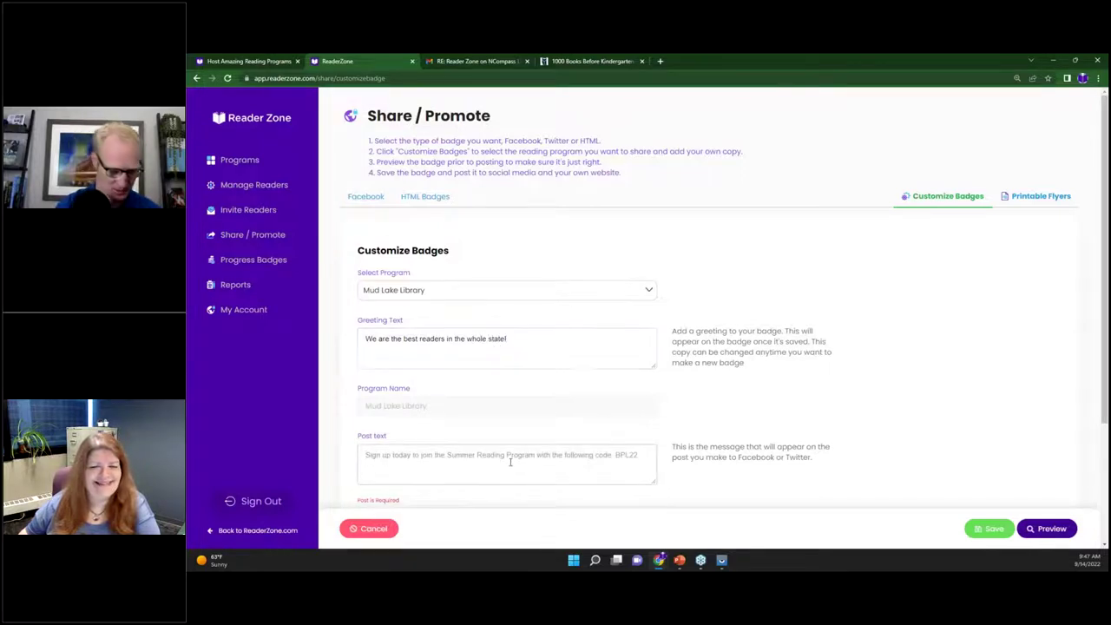
{"action": "type", "text": "Gi Hukers!"}
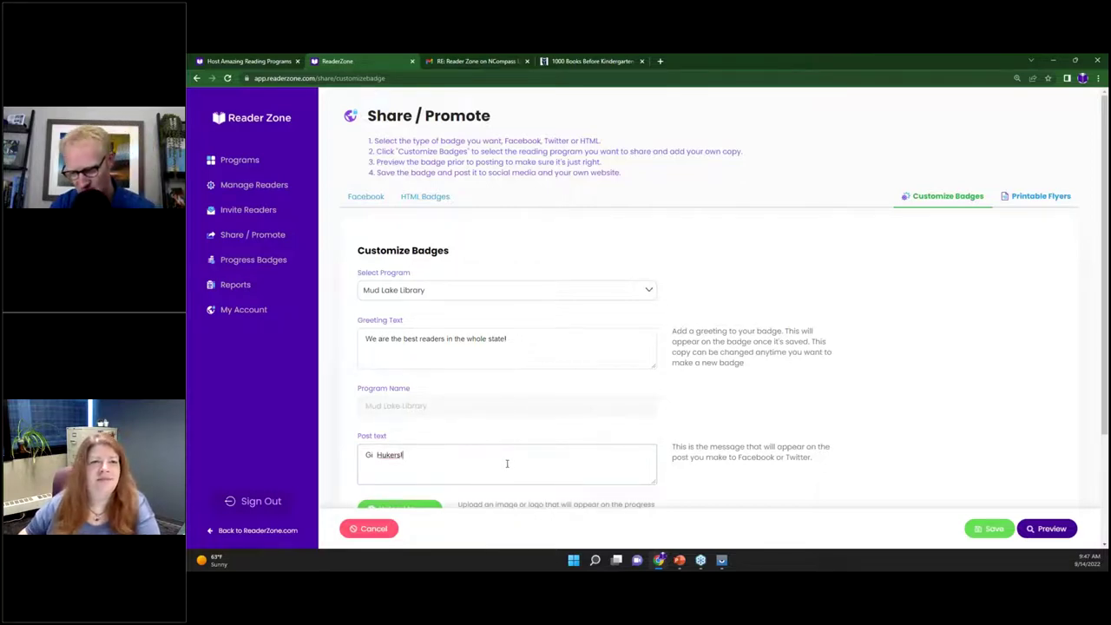
{"action": "key", "text": "BackSpace"}
{"action": "key", "text": "BackSpace"}
{"action": "key", "text": "BackSpace"}
{"action": "key", "text": "BackSpace"}
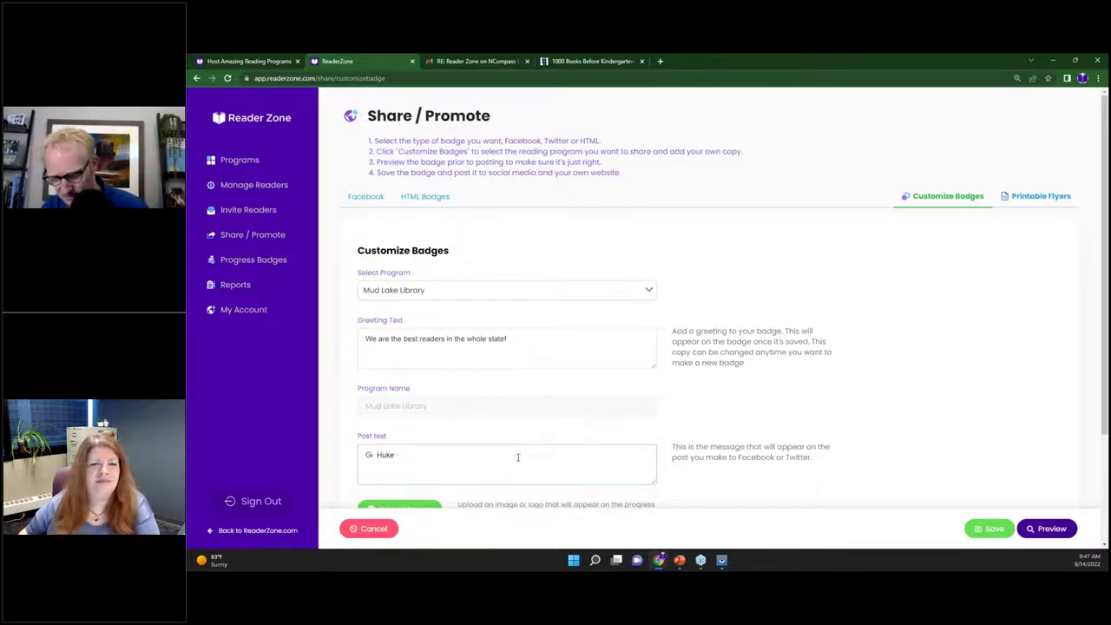
{"action": "type", "text": "skers!"}
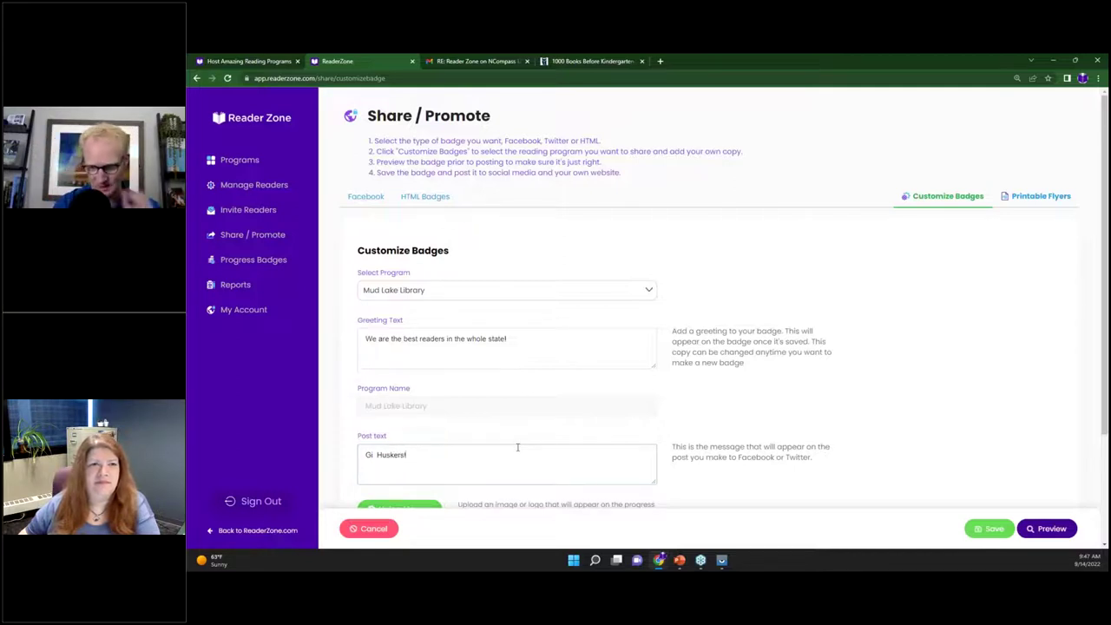
{"action": "scroll", "coordinate": [560, 413], "scroll_direction": "down", "scroll_amount": 1}
Save the Mud Lake Library badge with its new Gi Huskers! greeting, then go to Progress Badges
{"action": "left_click", "coordinate": [988, 529]}
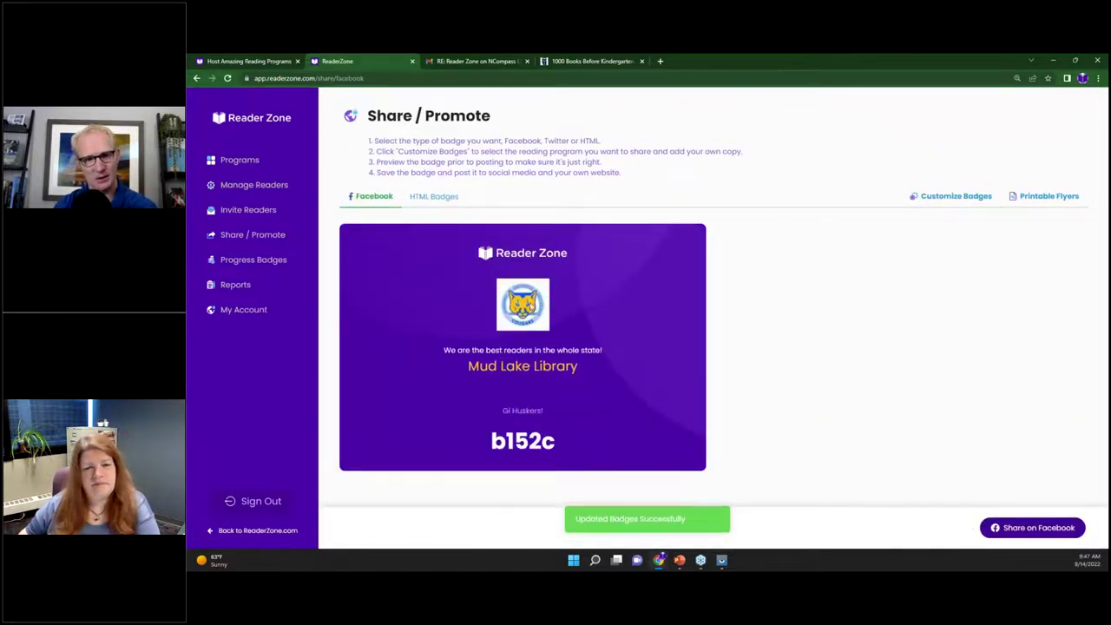
{"action": "left_click_drag", "start_coordinate": [446, 349], "coordinate": [567, 399]}
{"action": "left_click", "coordinate": [542, 412]}
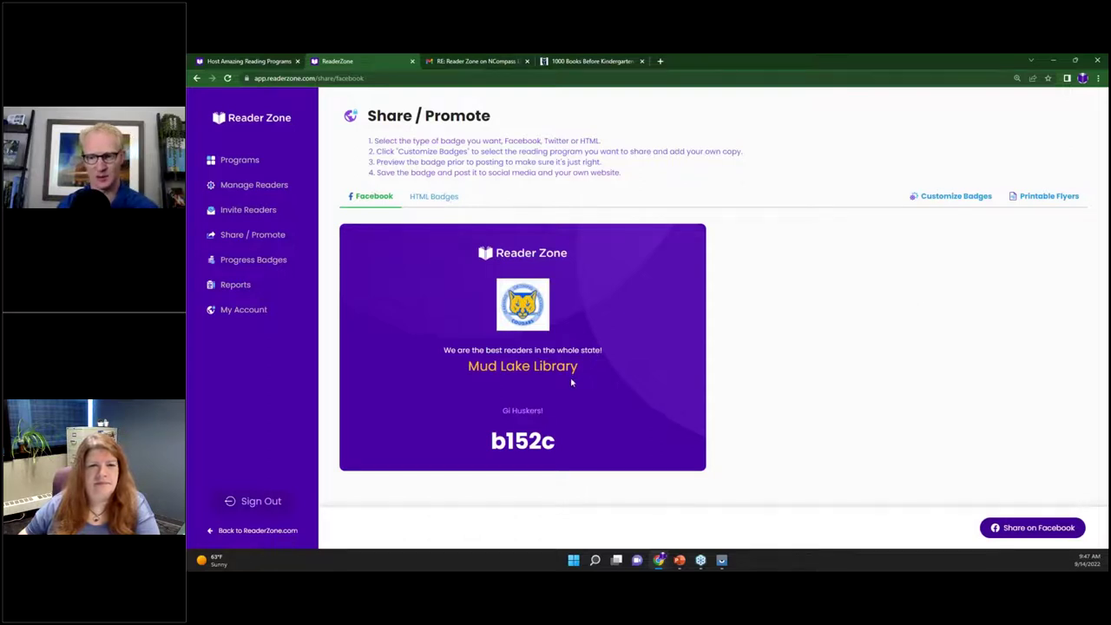
{"action": "left_click", "coordinate": [249, 265]}
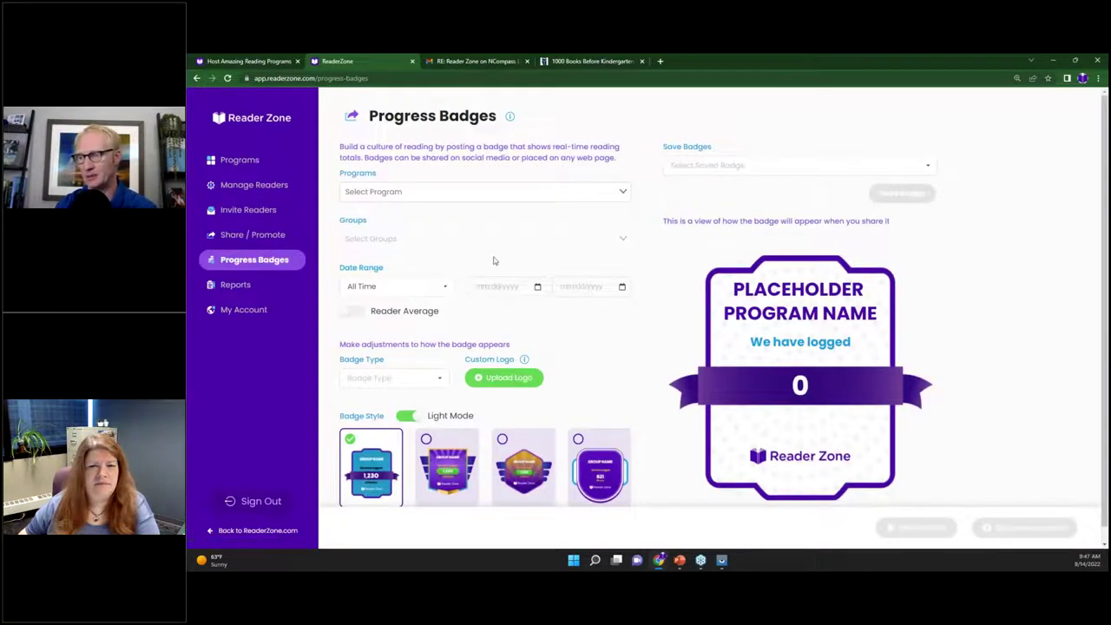
Choose Mud Lake Library as the progress badge program, showing 44 minutes logged
{"action": "left_click", "coordinate": [616, 198]}
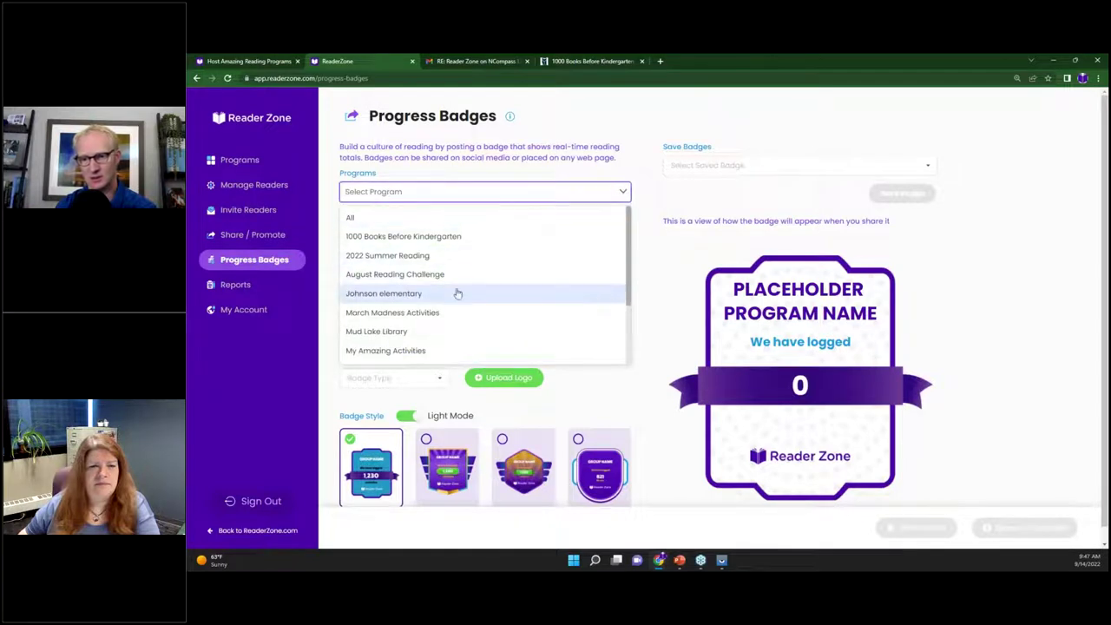
{"action": "left_click", "coordinate": [434, 334]}
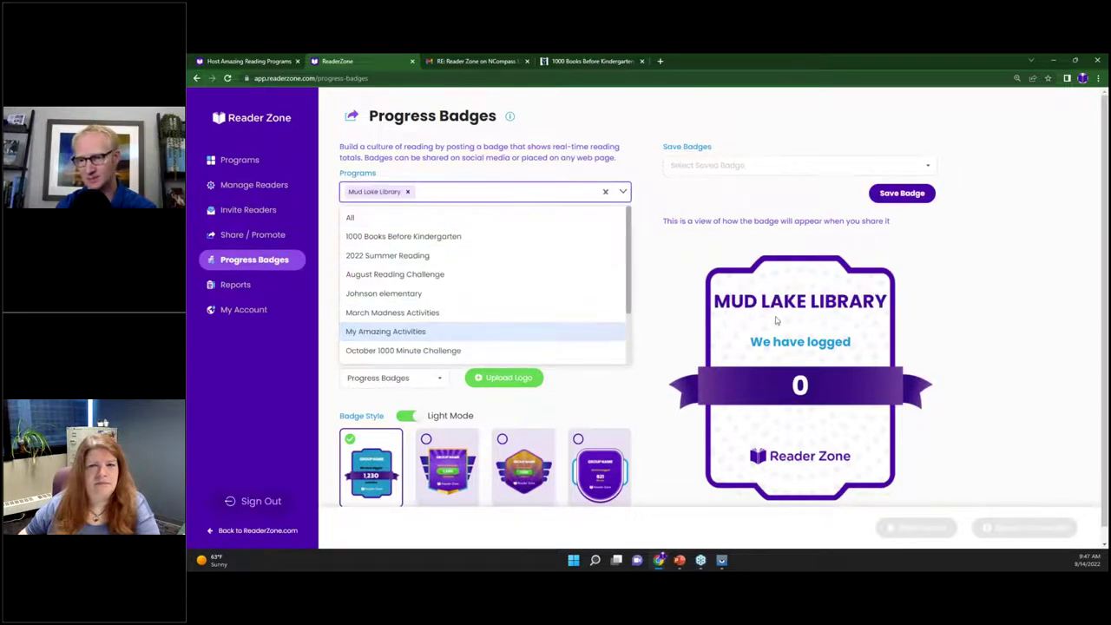
{"action": "left_click", "coordinate": [947, 242]}
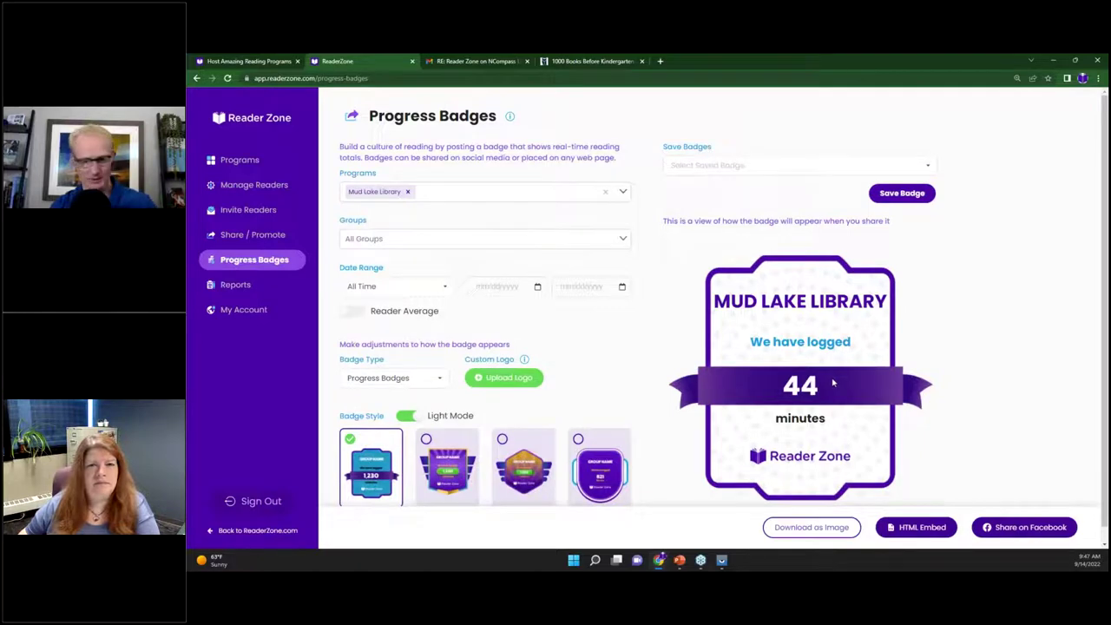
Bring the phone emulator forward and swipe away its lock screen
{"action": "mouse_move", "coordinate": [721, 558]}
{"action": "left_click", "coordinate": [730, 521]}
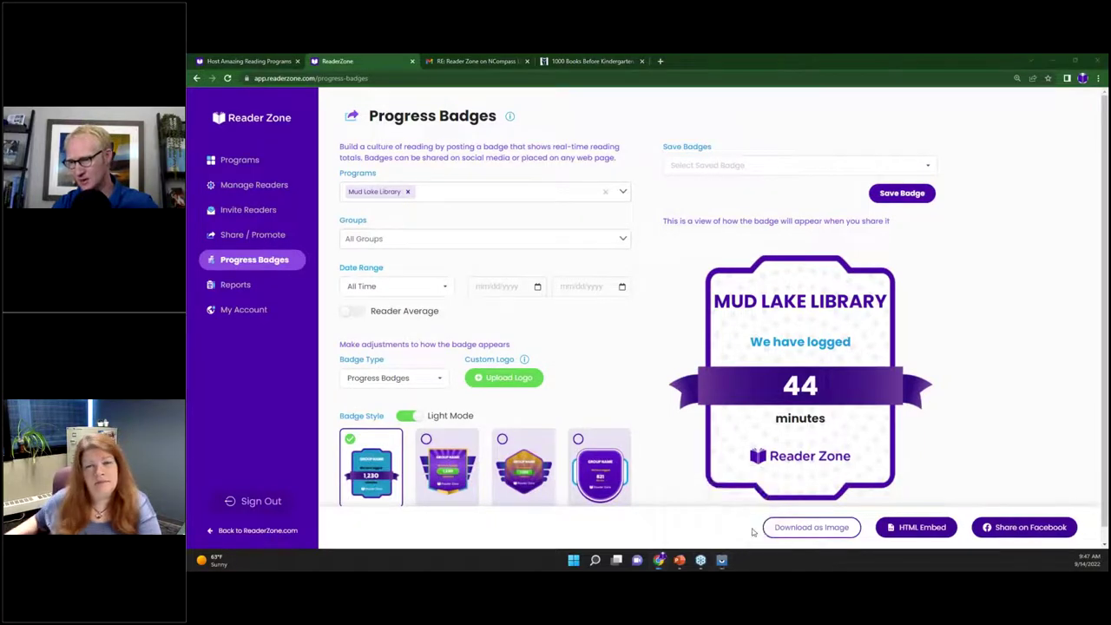
{"action": "left_click_drag", "start_coordinate": [760, 478], "coordinate": [763, 453]}
Unlock the phone with its PIN, log 10 minutes of reading, then return to the browser
{"action": "key", "text": "Return"}
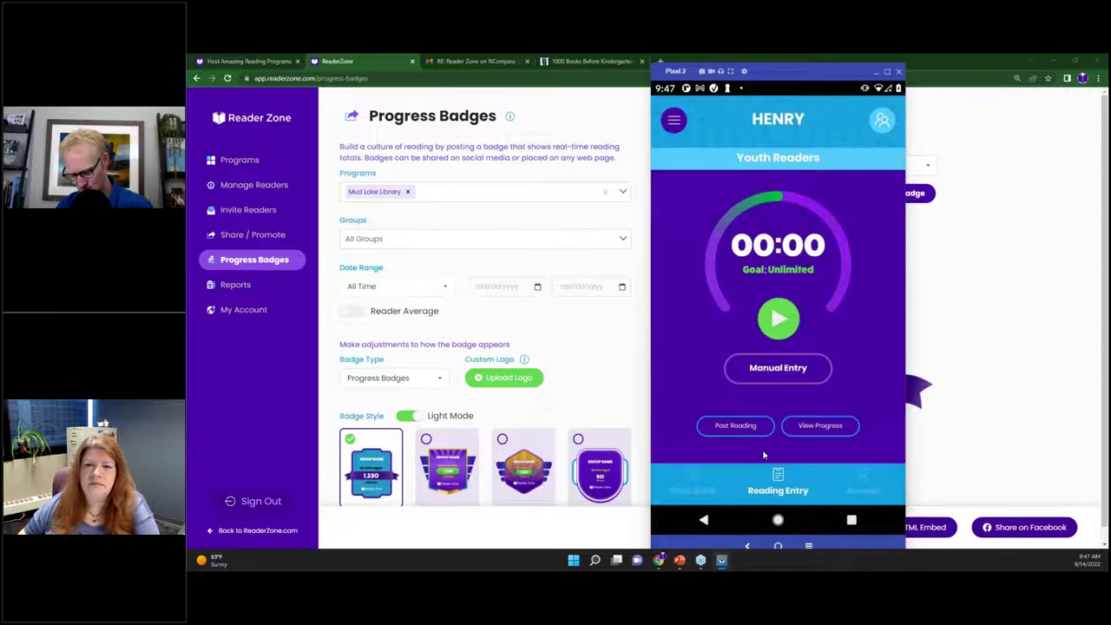
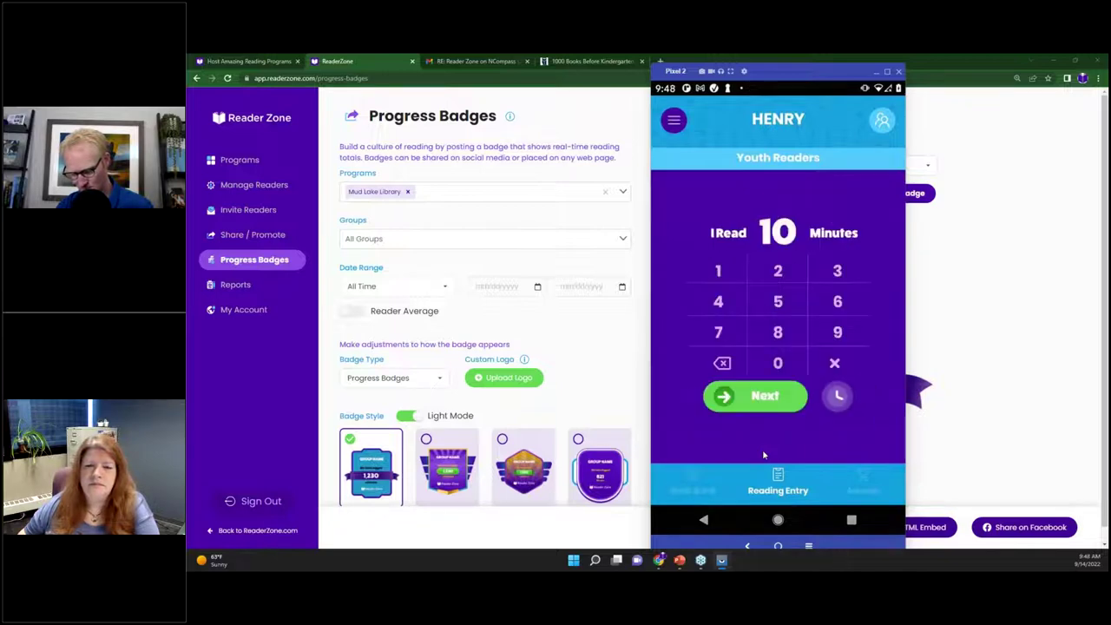
{"action": "key", "text": "Return"}
{"action": "key", "text": "Return"}
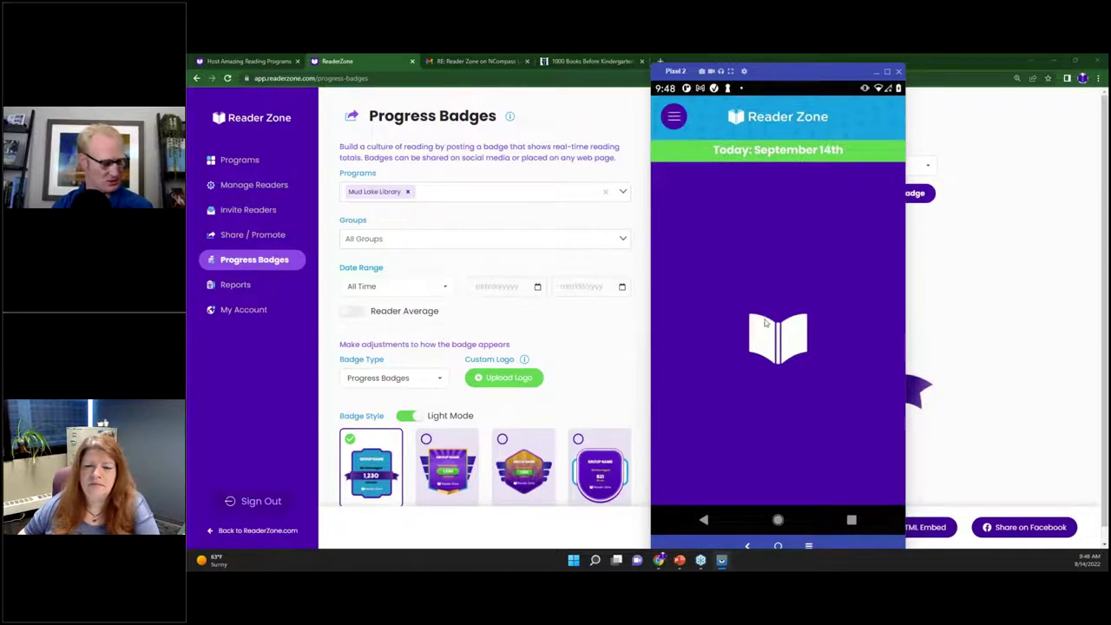
{"action": "left_click", "coordinate": [323, 134]}
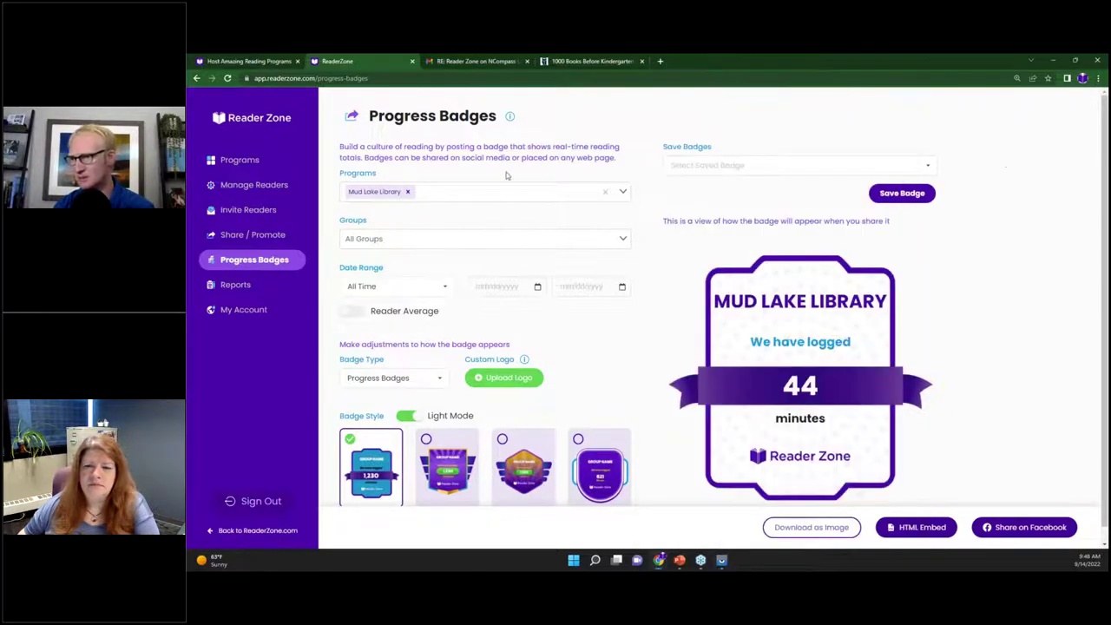
Reload Progress Badges and reselect Mud Lake Library so the badge shows 54 minutes
{"action": "left_click", "coordinate": [226, 78]}
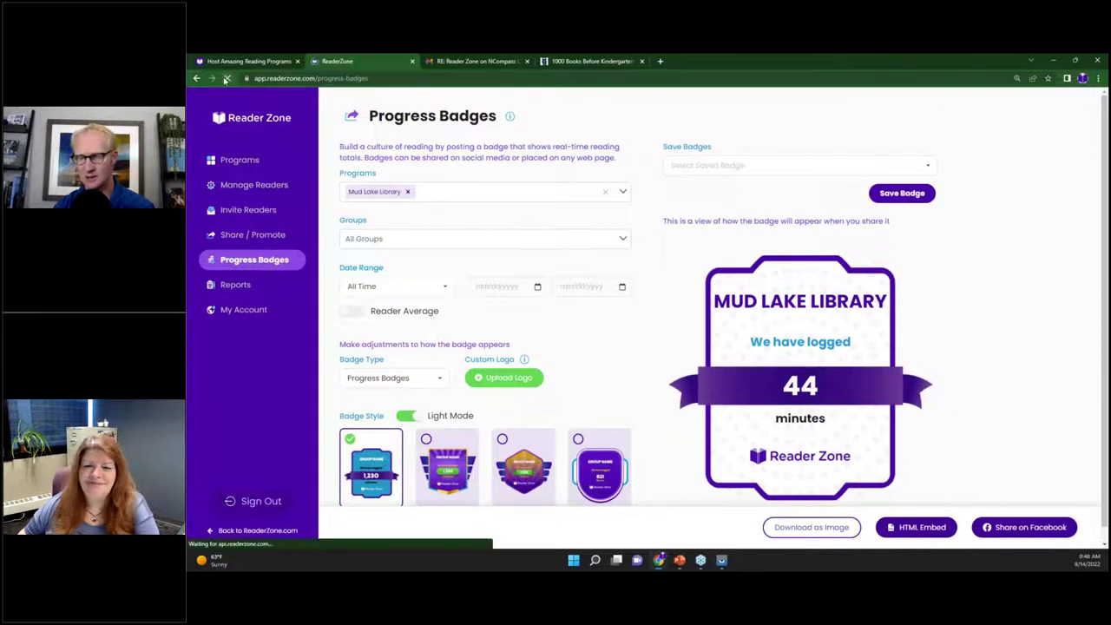
{"action": "left_click", "coordinate": [607, 196]}
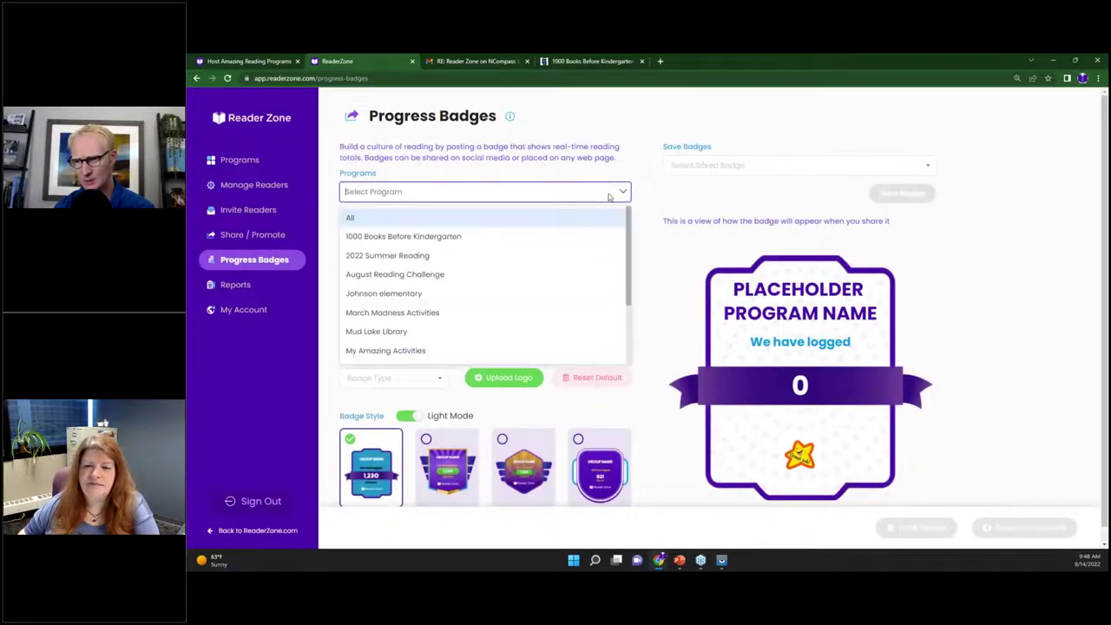
{"action": "left_click", "coordinate": [459, 330]}
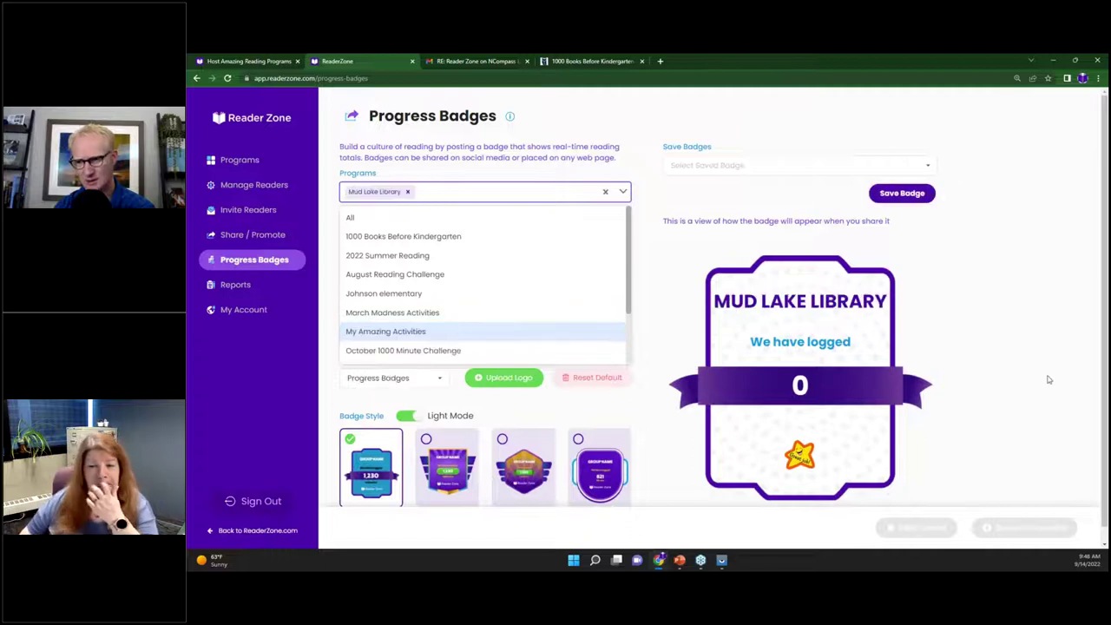
{"action": "left_click", "coordinate": [1019, 372]}
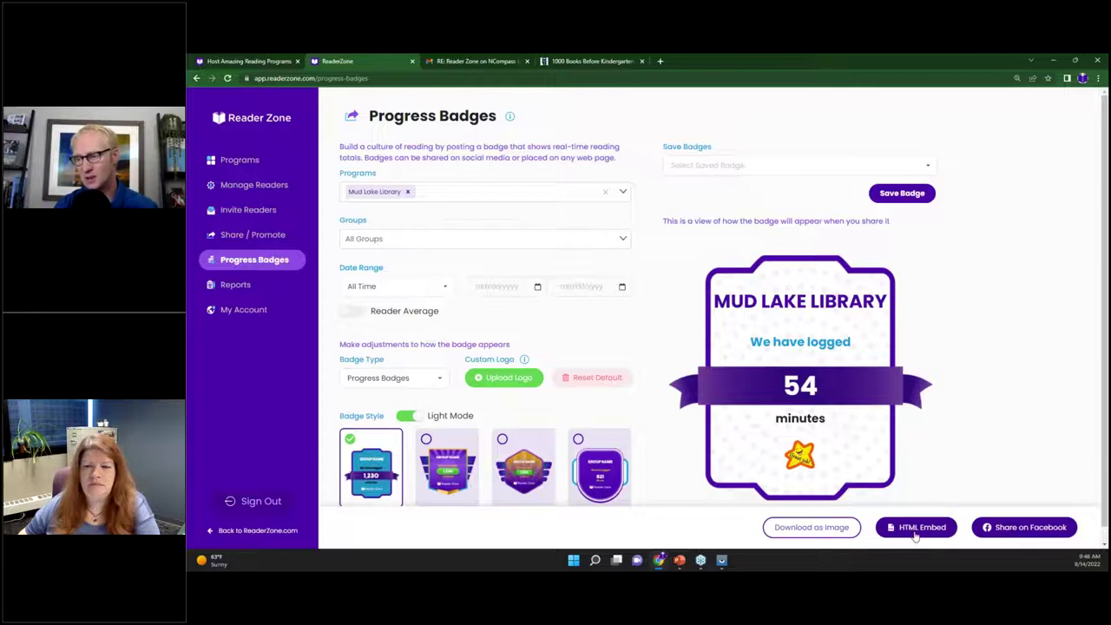
{"action": "left_click", "coordinate": [564, 62]}
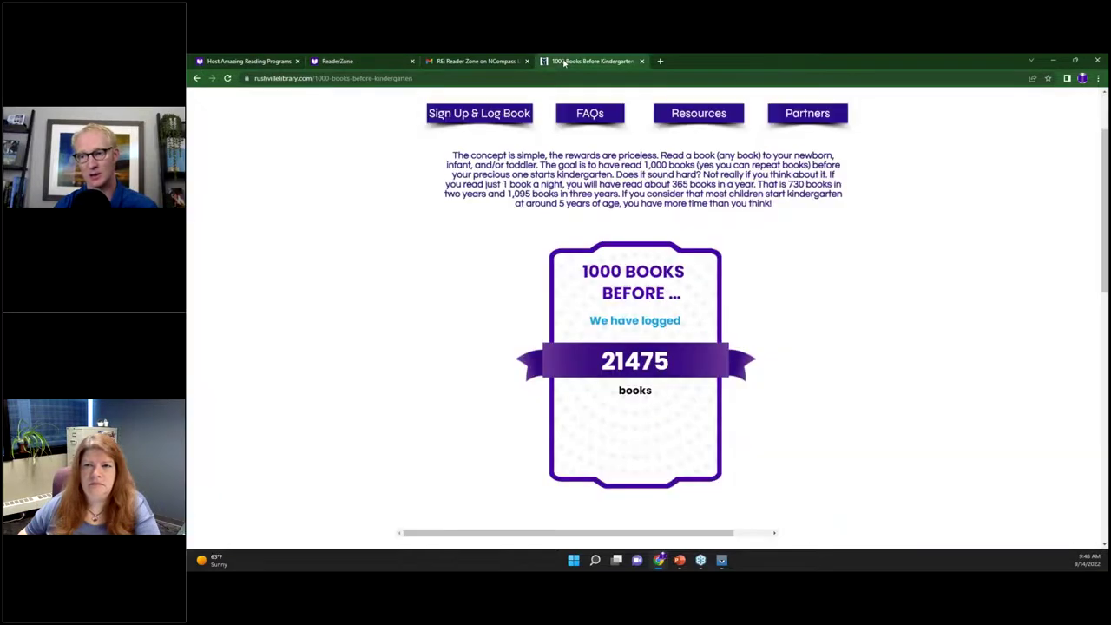
{"action": "left_click", "coordinate": [364, 62]}
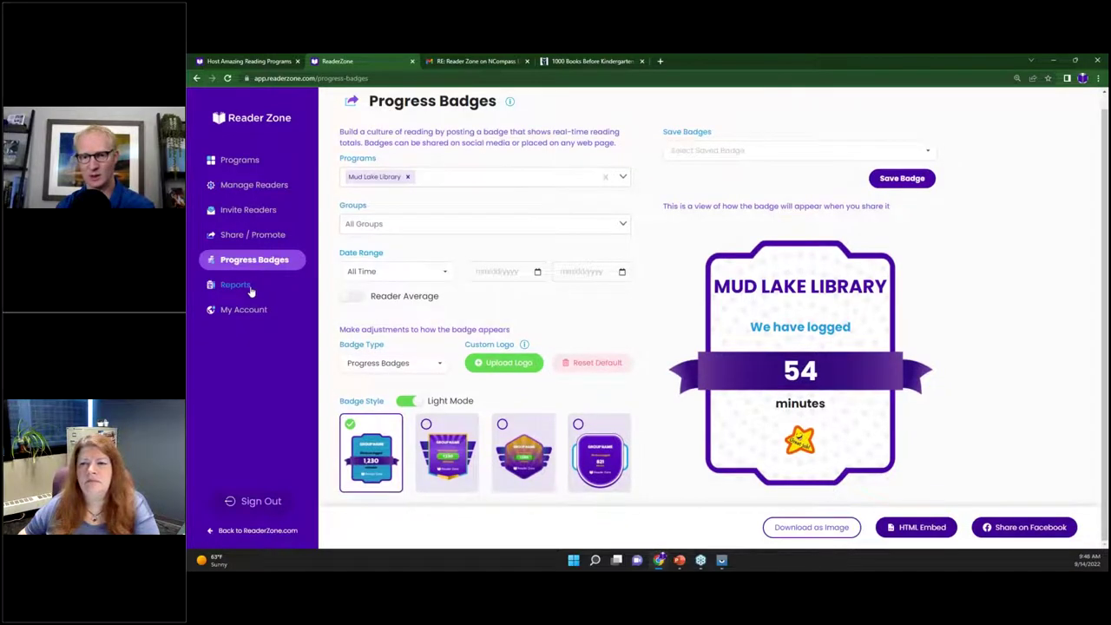
Open the Reports page and expand its More filters options
{"action": "left_click", "coordinate": [249, 287]}
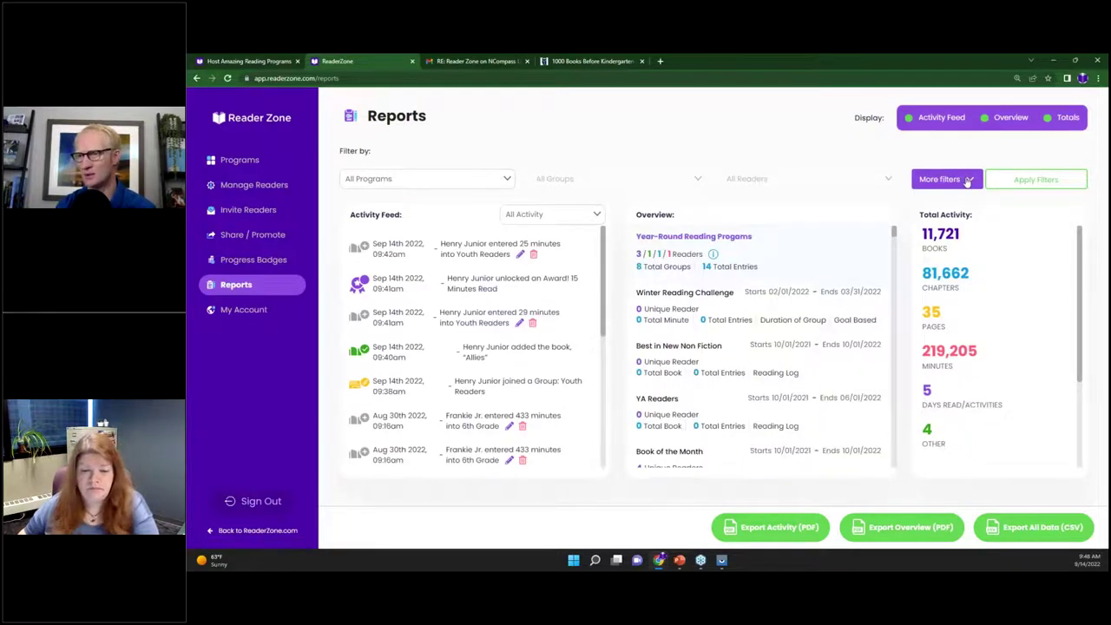
{"action": "left_click", "coordinate": [967, 180]}
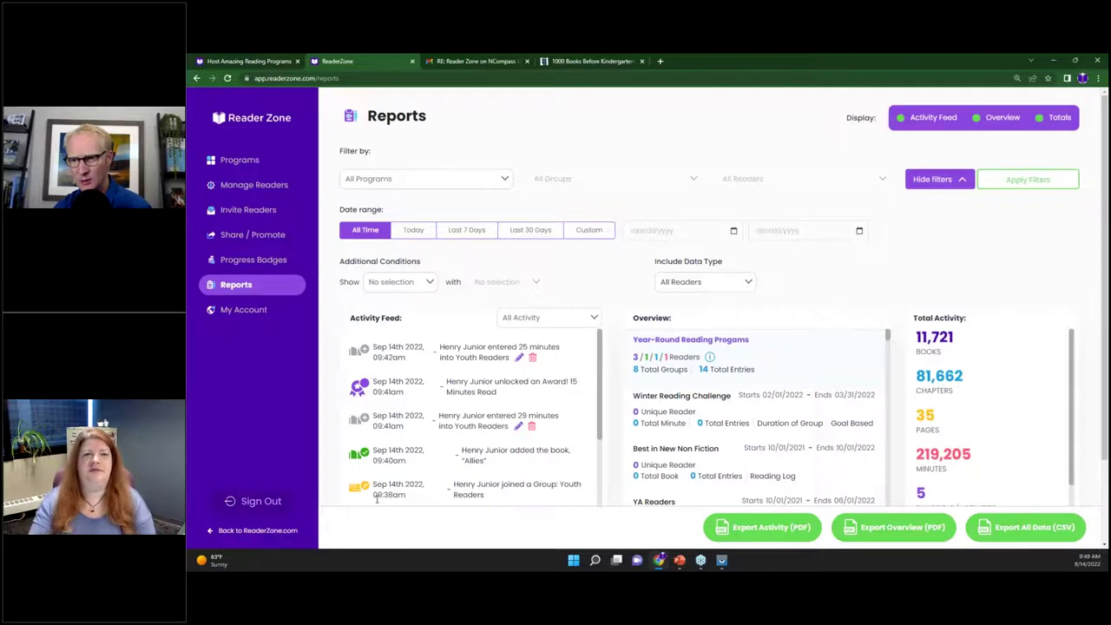
Filter the report to the Mud Lake Library program and apply it
{"action": "left_click", "coordinate": [503, 179]}
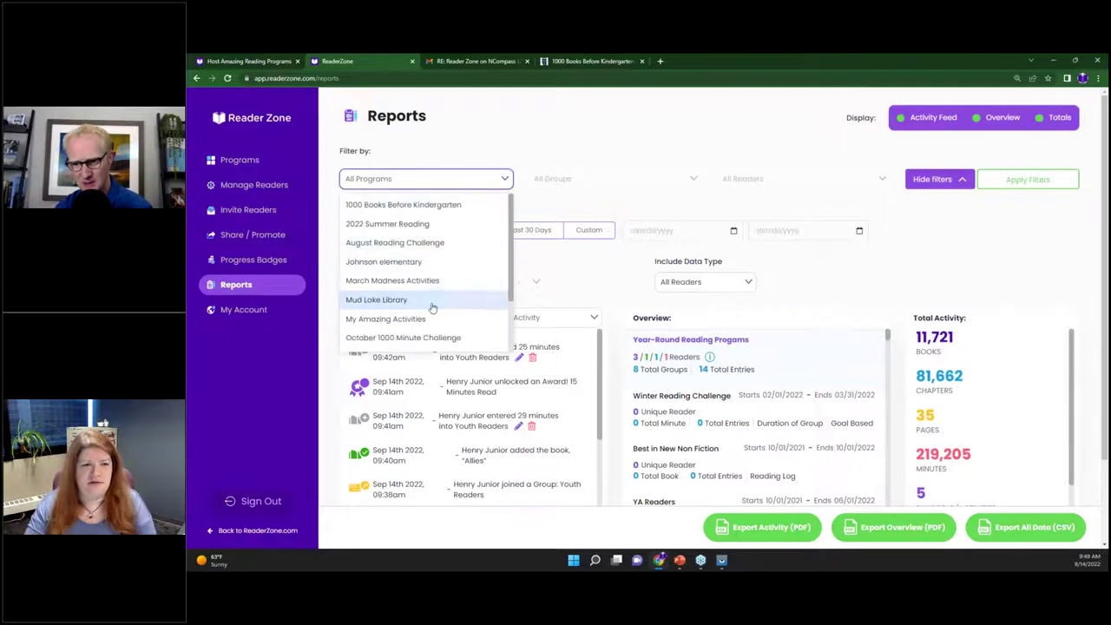
{"action": "left_click", "coordinate": [431, 302]}
{"action": "left_click", "coordinate": [1031, 184]}
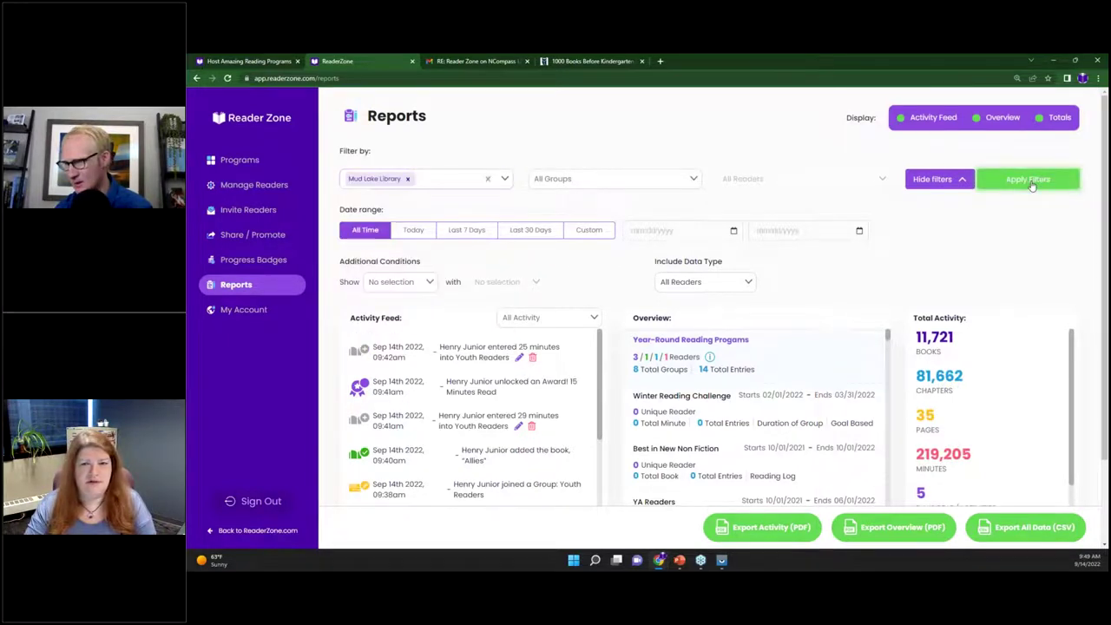
Export the Mud Lake Library program overview as a PDF
{"action": "scroll", "coordinate": [963, 382], "scroll_direction": "down", "scroll_amount": 2}
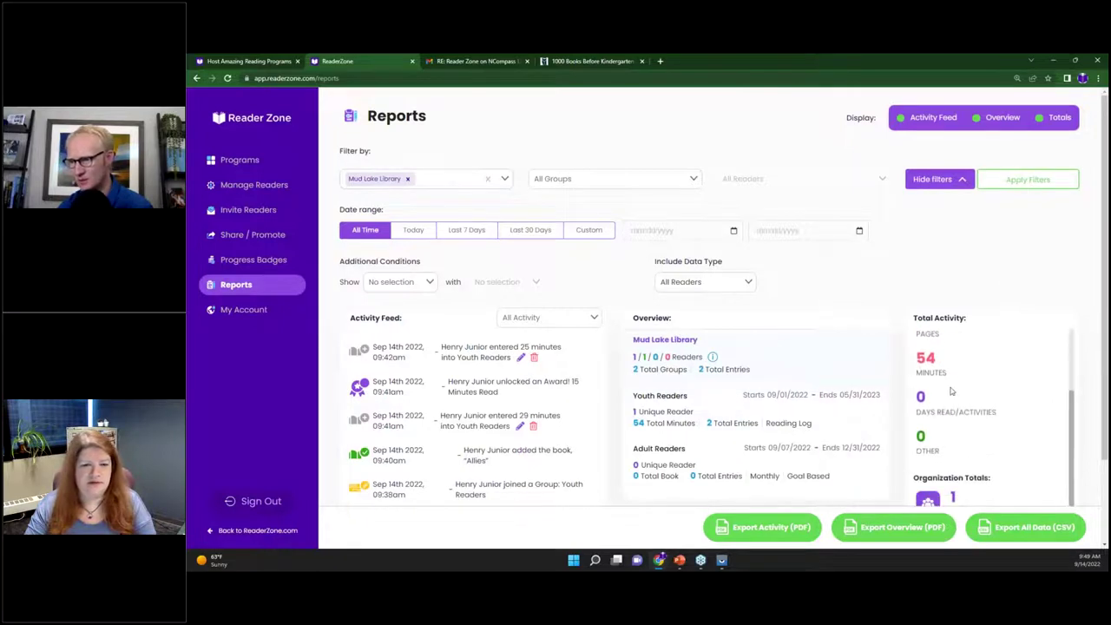
{"action": "scroll", "coordinate": [950, 379], "scroll_direction": "down", "scroll_amount": 1}
{"action": "scroll", "coordinate": [950, 382], "scroll_direction": "down", "scroll_amount": 2}
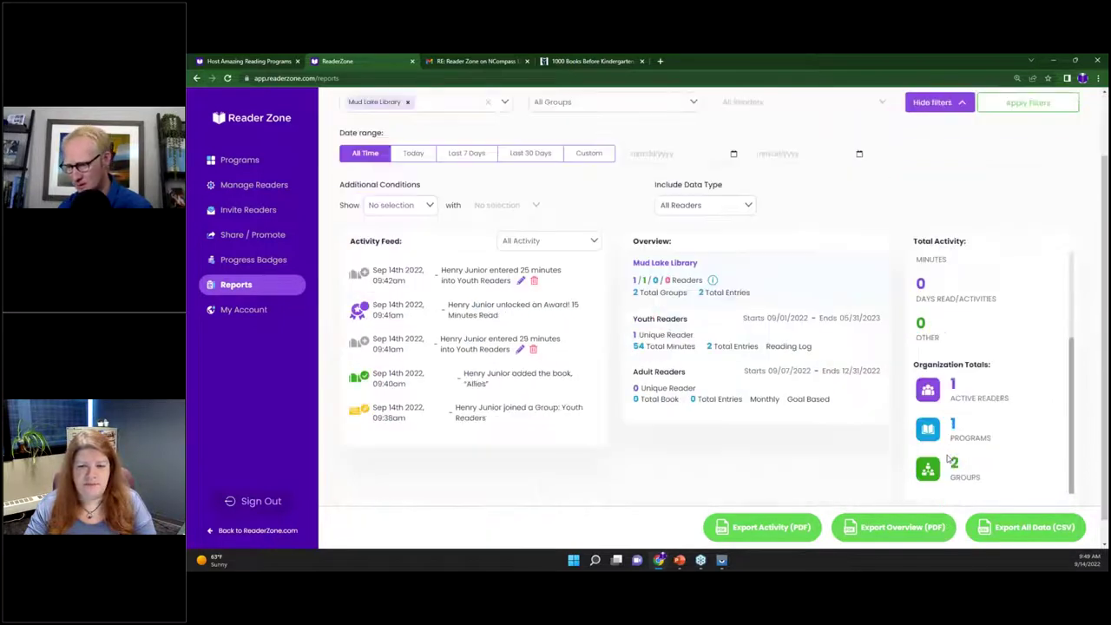
{"action": "left_click", "coordinate": [894, 526]}
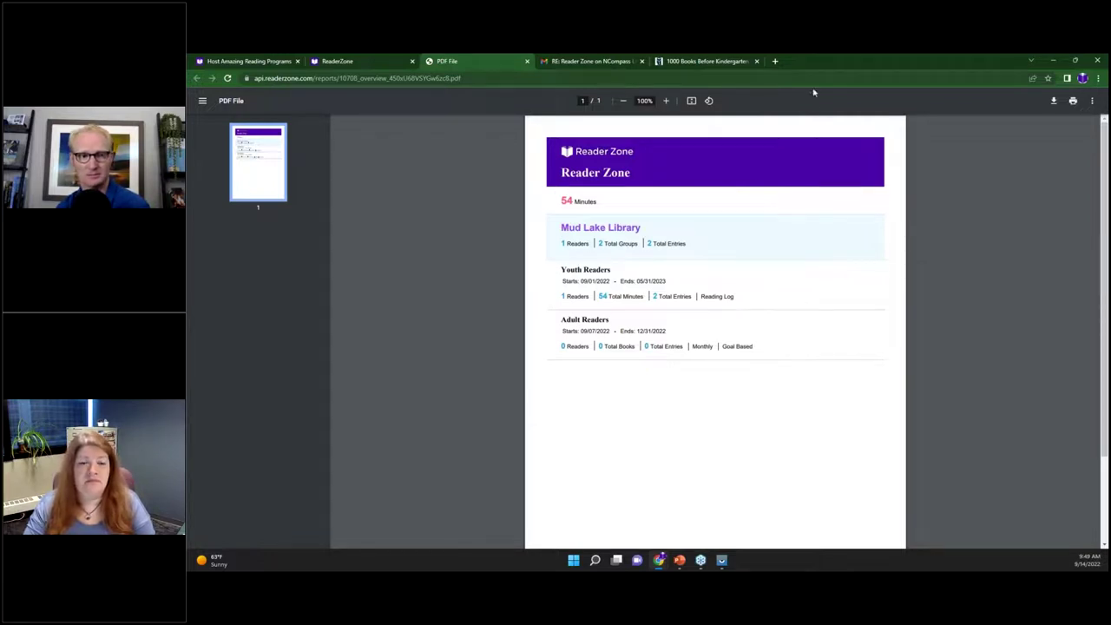
Close the overview PDF tab to return to the Mud Lake Library report
{"action": "left_click", "coordinate": [527, 61]}
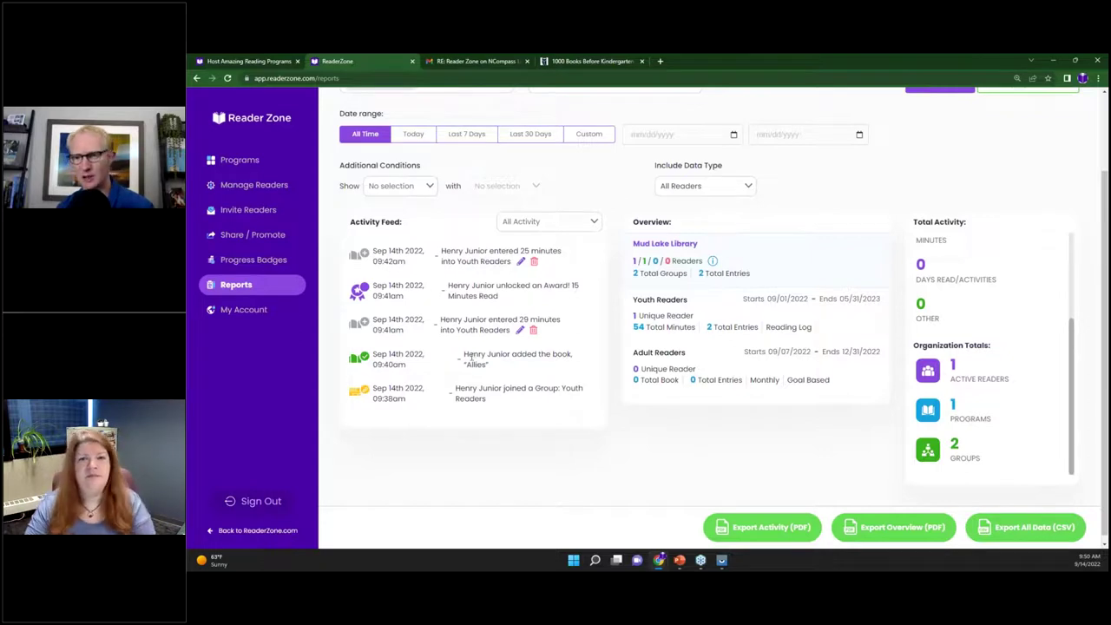
Open Mud Lake Library's groups from Programs and expand the Youth Readers settings
{"action": "left_click", "coordinate": [251, 167]}
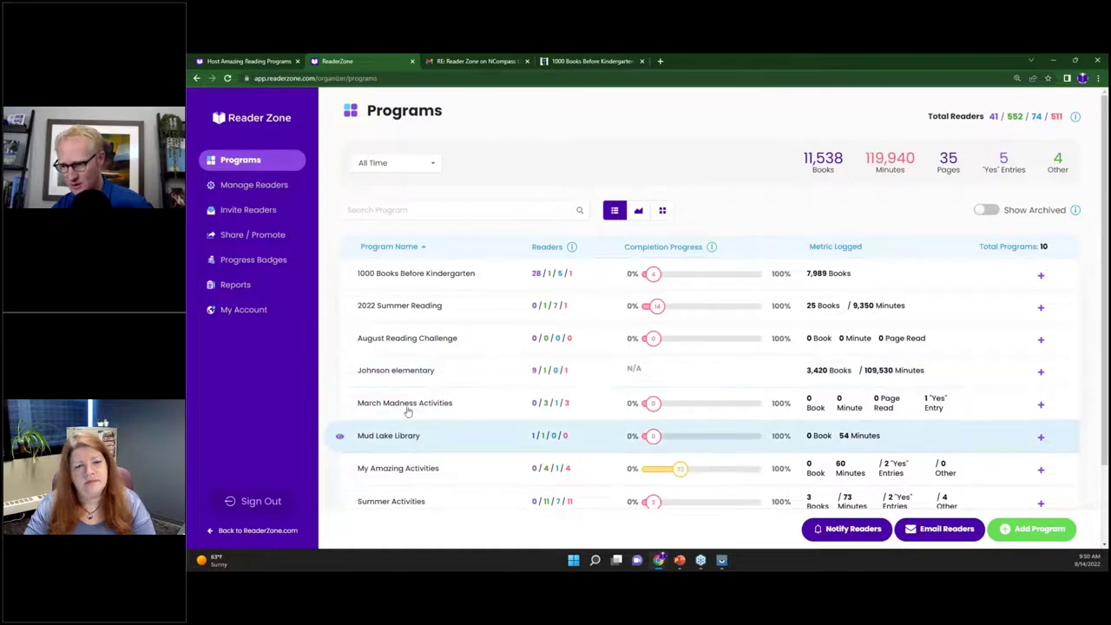
{"action": "left_click", "coordinate": [468, 440]}
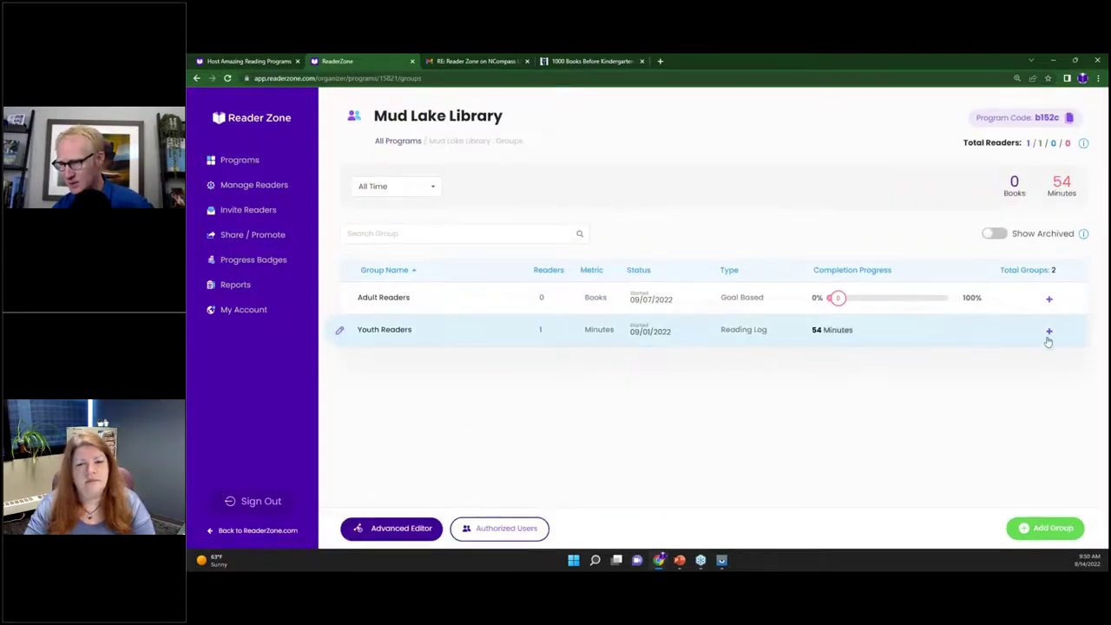
{"action": "left_click", "coordinate": [1049, 334]}
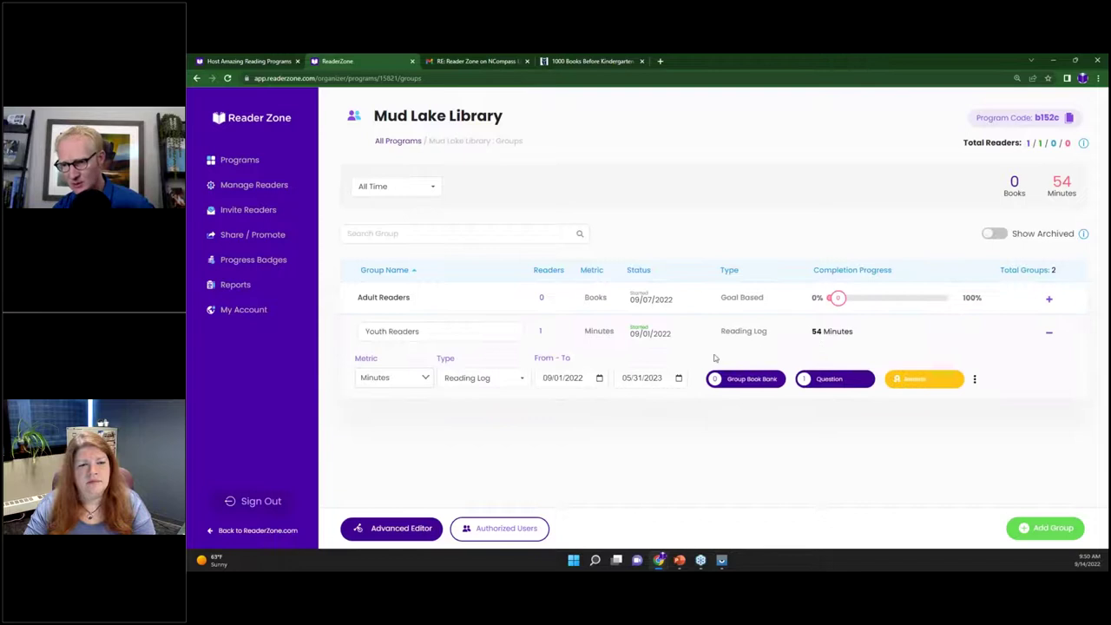
Open the Youth Readers awards list and look over its 15 to 10080 minute levels
{"action": "left_click", "coordinate": [911, 379]}
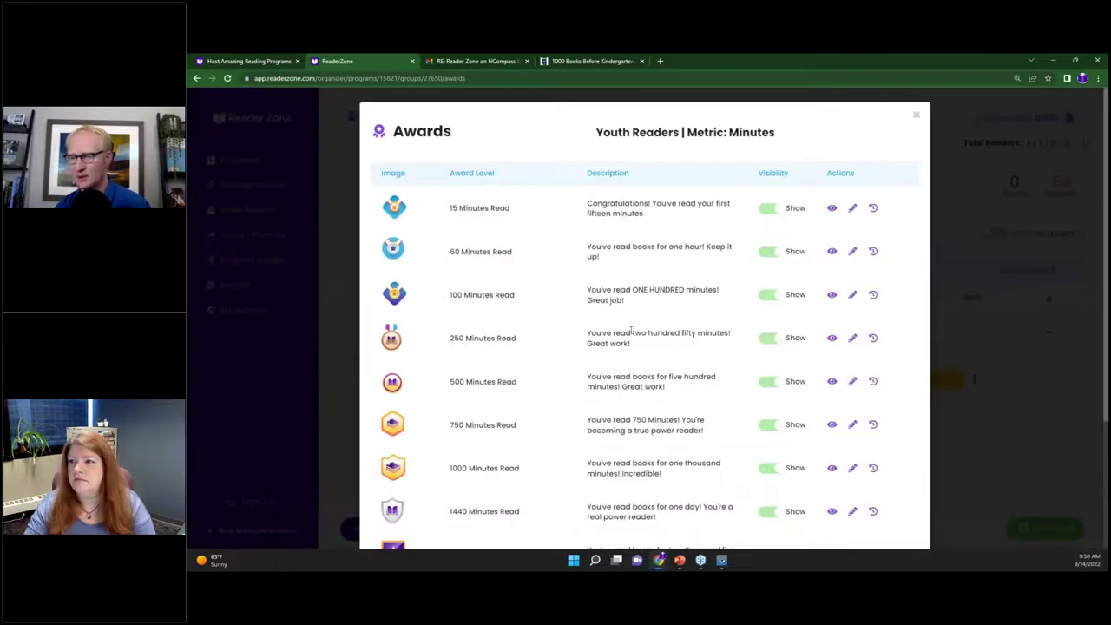
{"action": "scroll", "coordinate": [596, 290], "scroll_direction": "down", "scroll_amount": 3}
{"action": "scroll", "coordinate": [581, 351], "scroll_direction": "up", "scroll_amount": 5}
{"action": "scroll", "coordinate": [585, 351], "scroll_direction": "down", "scroll_amount": 5}
{"action": "scroll", "coordinate": [584, 351], "scroll_direction": "up", "scroll_amount": 5}
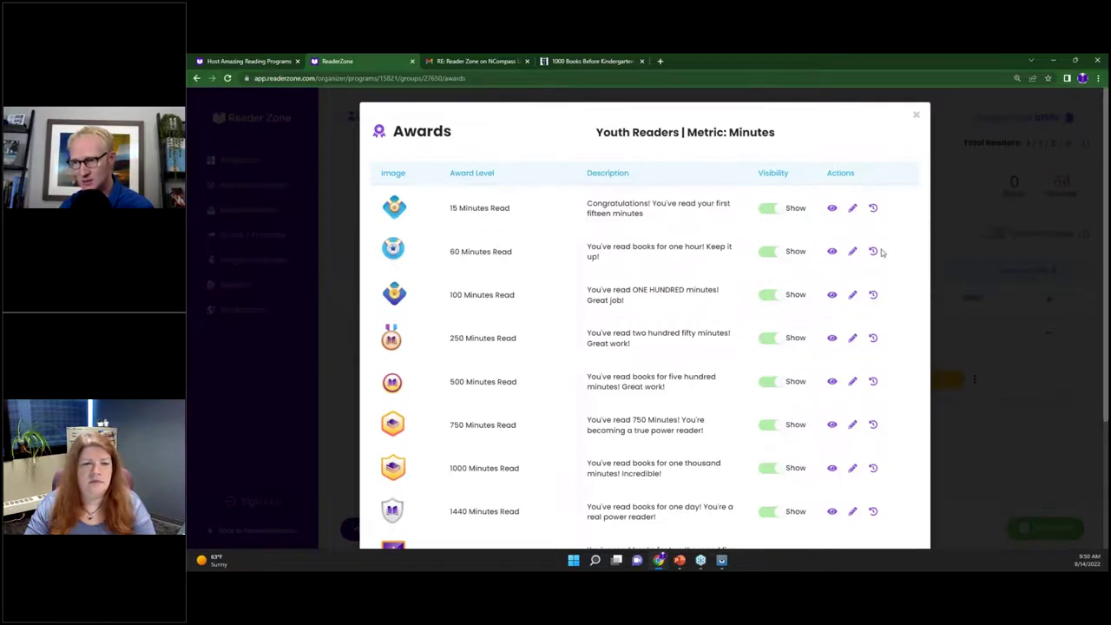
Change the 60 Minutes Read award to 75, described 'You've read on ehour and 15 minutes!'
{"action": "left_click", "coordinate": [852, 253]}
{"action": "double_click", "coordinate": [465, 252]}
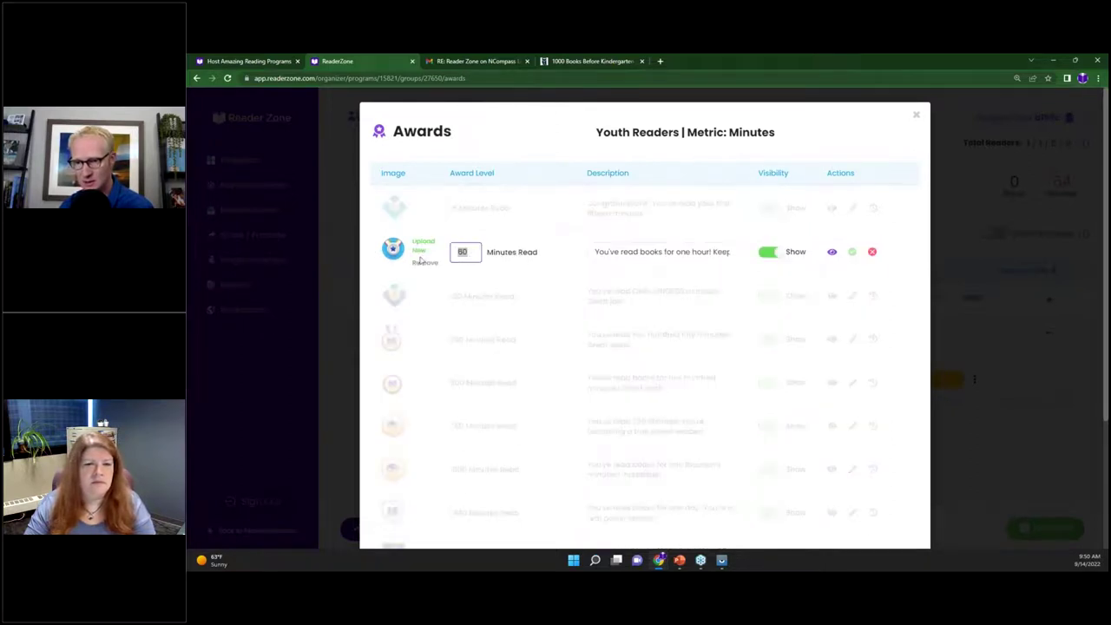
{"action": "type", "text": "75"}
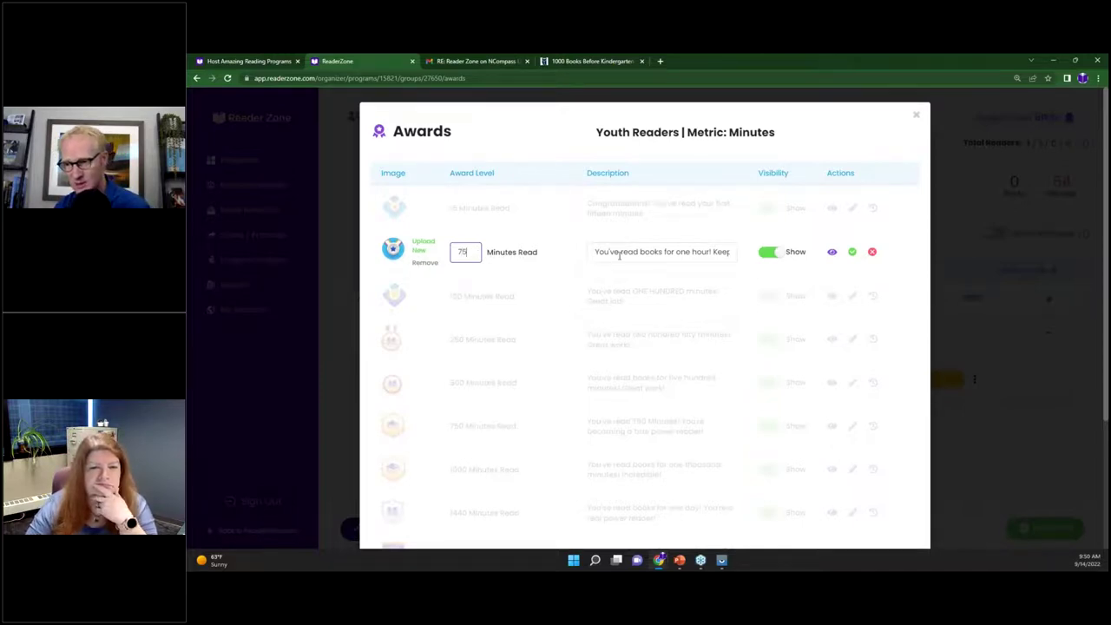
{"action": "triple_click", "coordinate": [593, 252]}
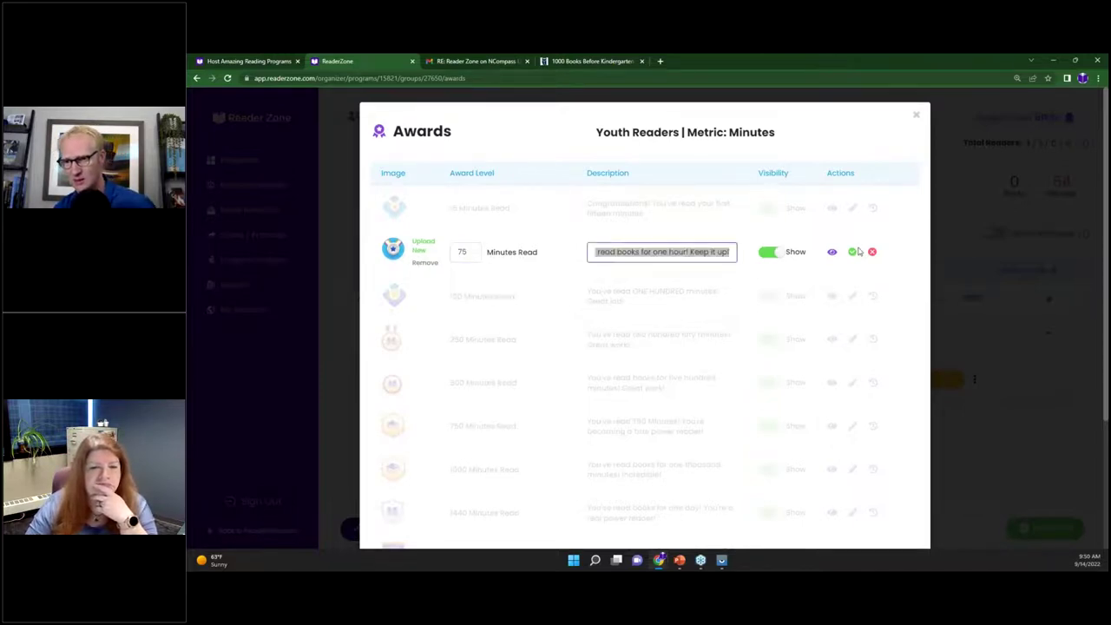
{"action": "type", "text": "You've read on "}
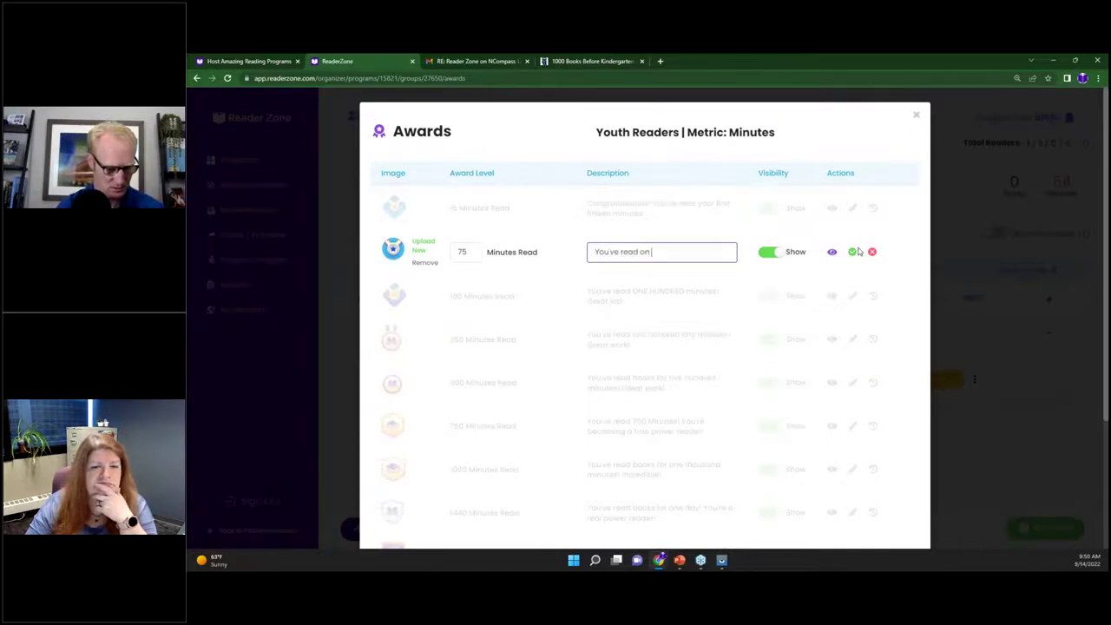
{"action": "type", "text": "ehour and 1"}
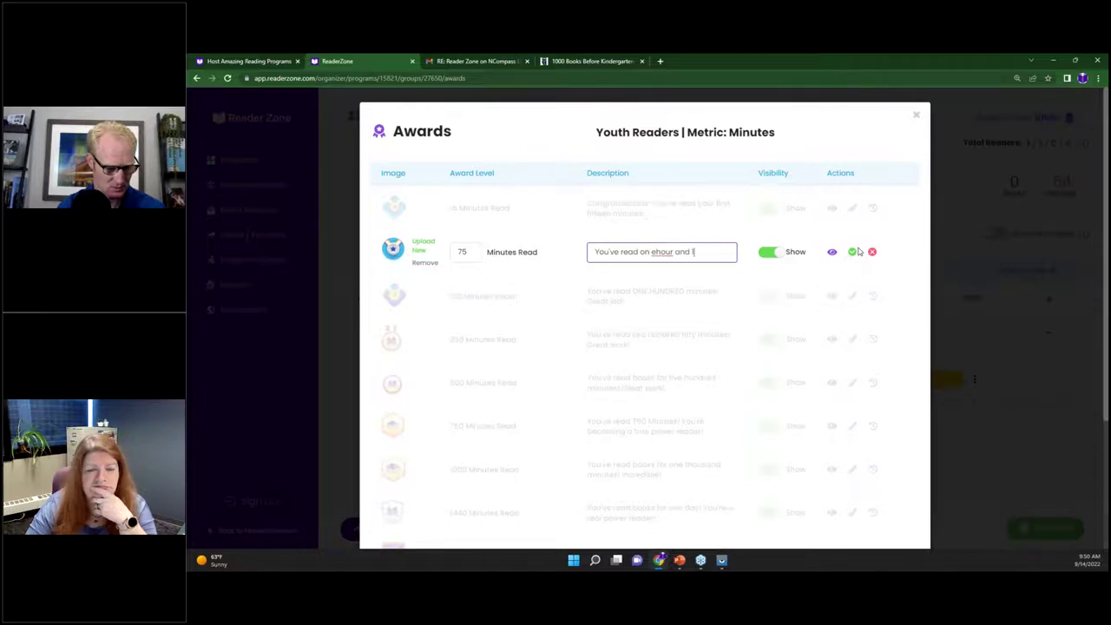
{"action": "type", "text": "5 minutes!"}
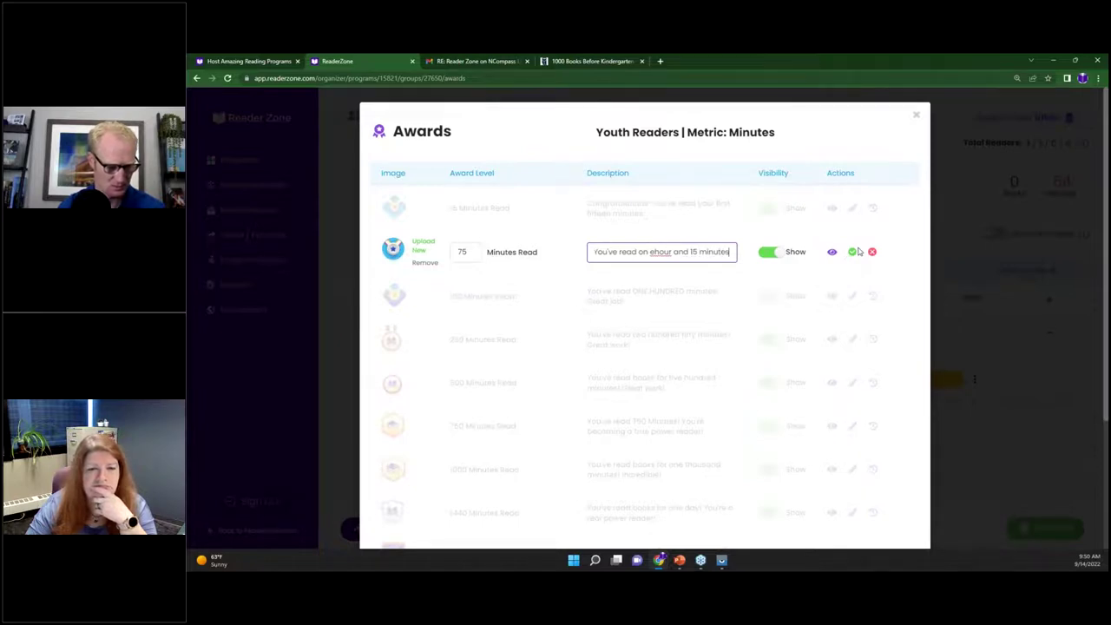
Give the 75 Minutes Read award the Great Job star image from the Desktop and save it
{"action": "left_click", "coordinate": [425, 253]}
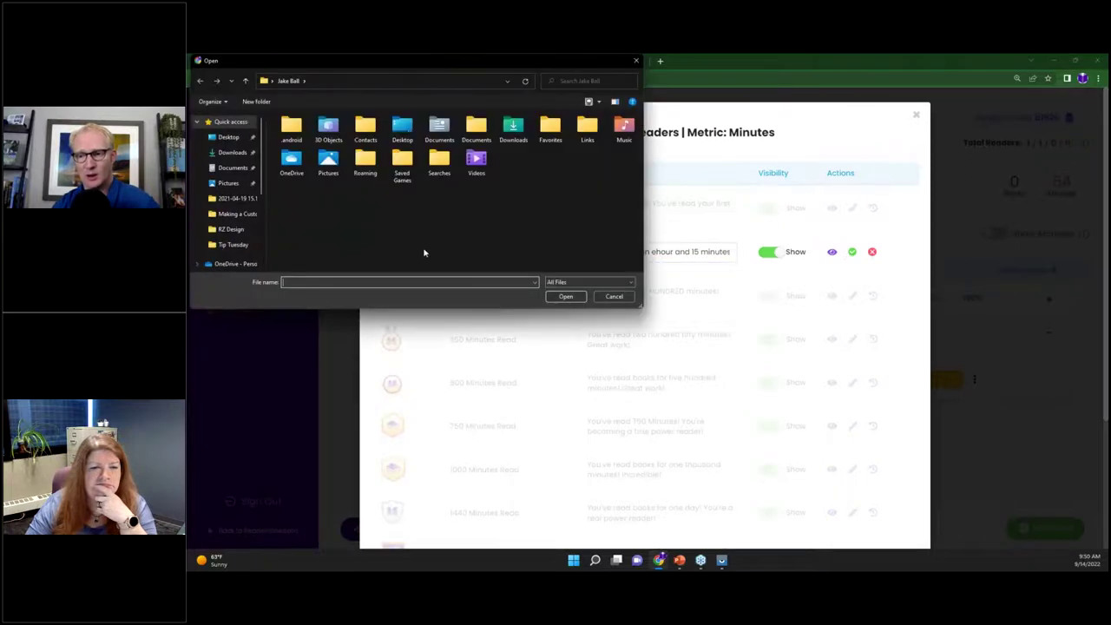
{"action": "left_click", "coordinate": [222, 143]}
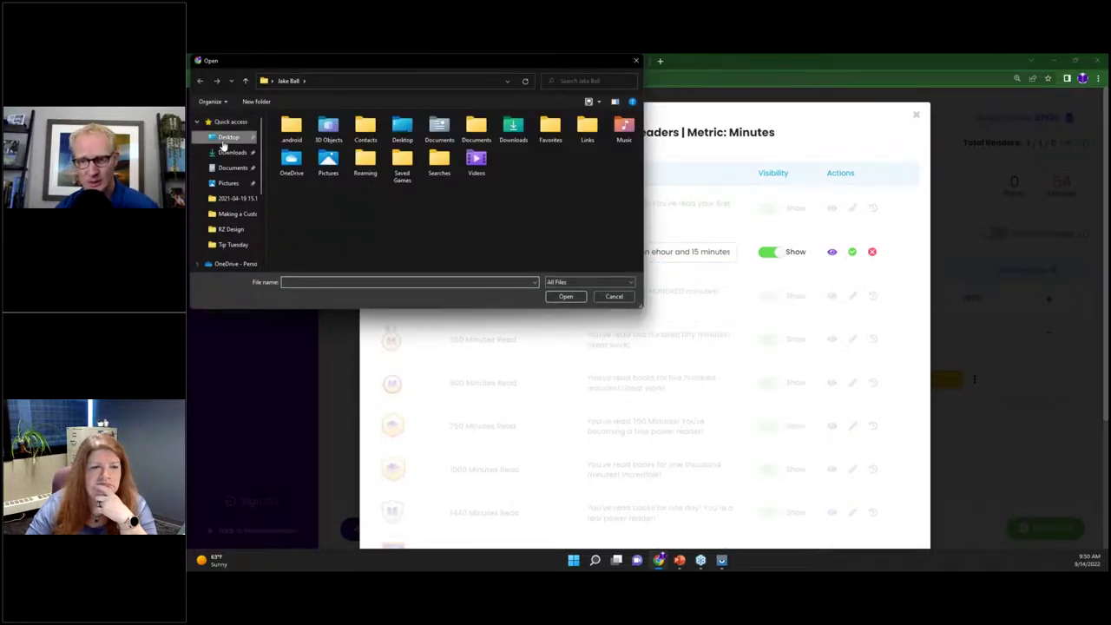
{"action": "scroll", "coordinate": [391, 169], "scroll_direction": "down", "scroll_amount": 2}
{"action": "scroll", "coordinate": [392, 171], "scroll_direction": "down", "scroll_amount": 6}
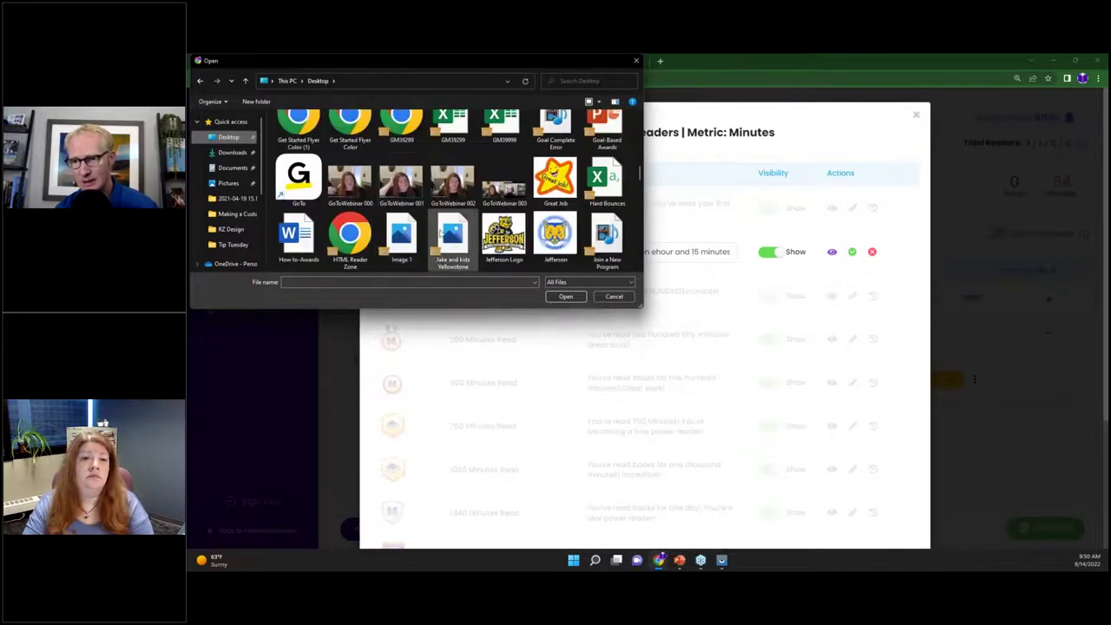
{"action": "left_click", "coordinate": [555, 182]}
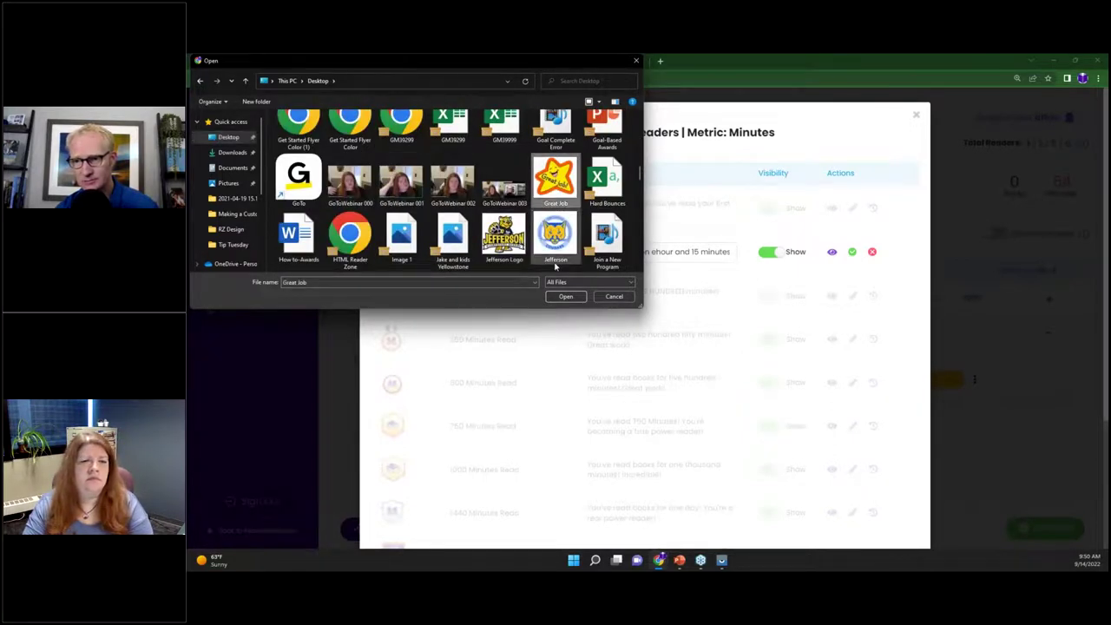
{"action": "left_click", "coordinate": [562, 297]}
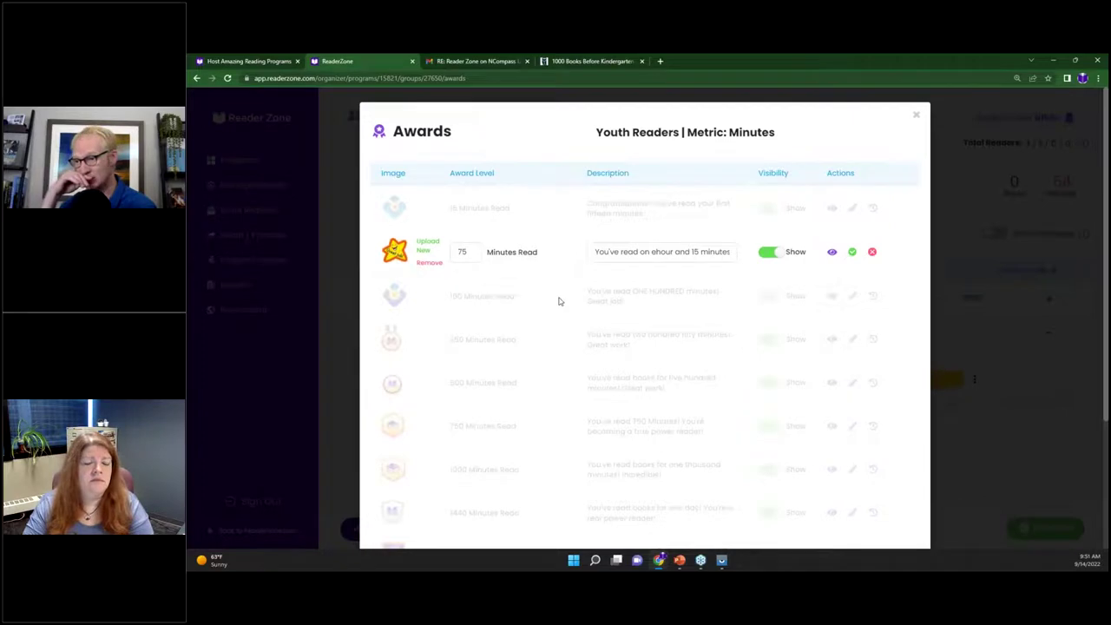
{"action": "left_click", "coordinate": [850, 252]}
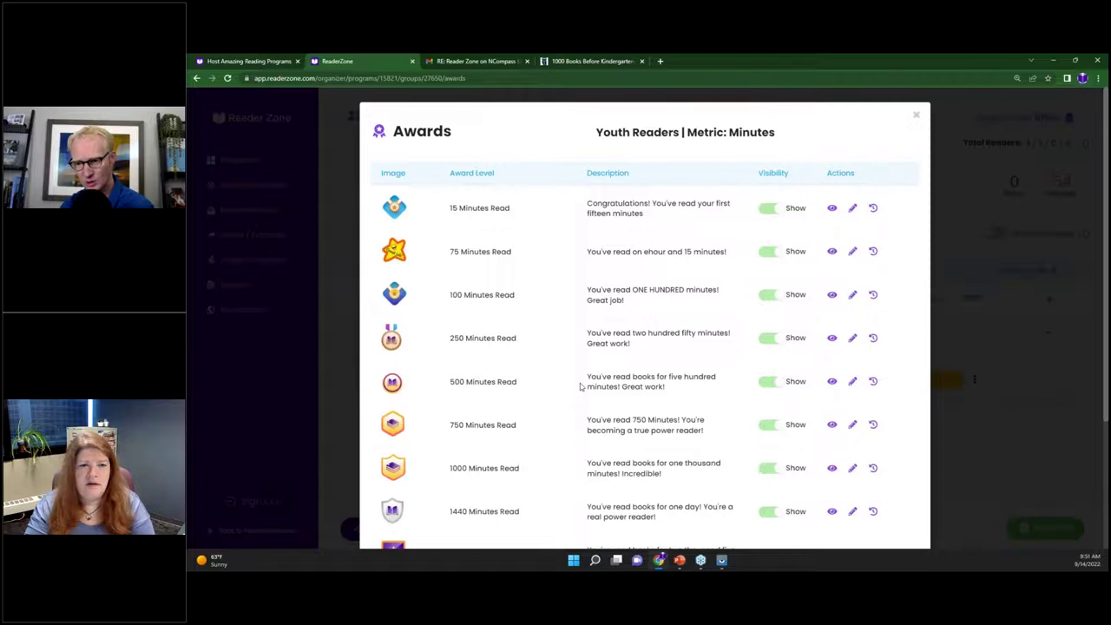
Close the Youth Readers awards, then expand Adult Readers and review its awards list
{"action": "left_click", "coordinate": [916, 118]}
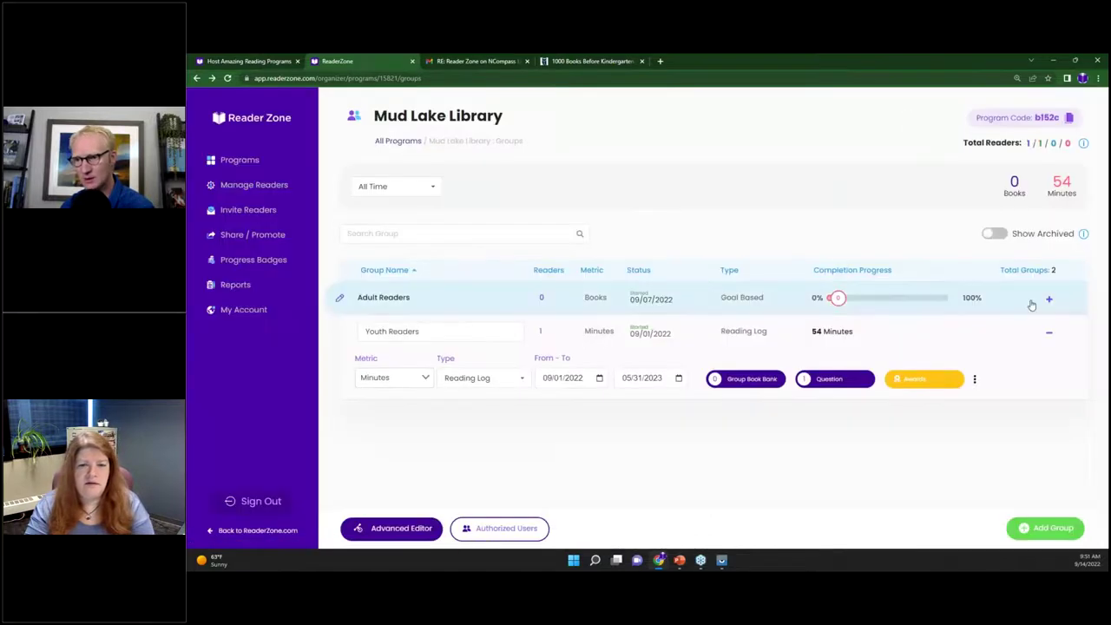
{"action": "left_click", "coordinate": [1048, 299]}
{"action": "left_click", "coordinate": [574, 379]}
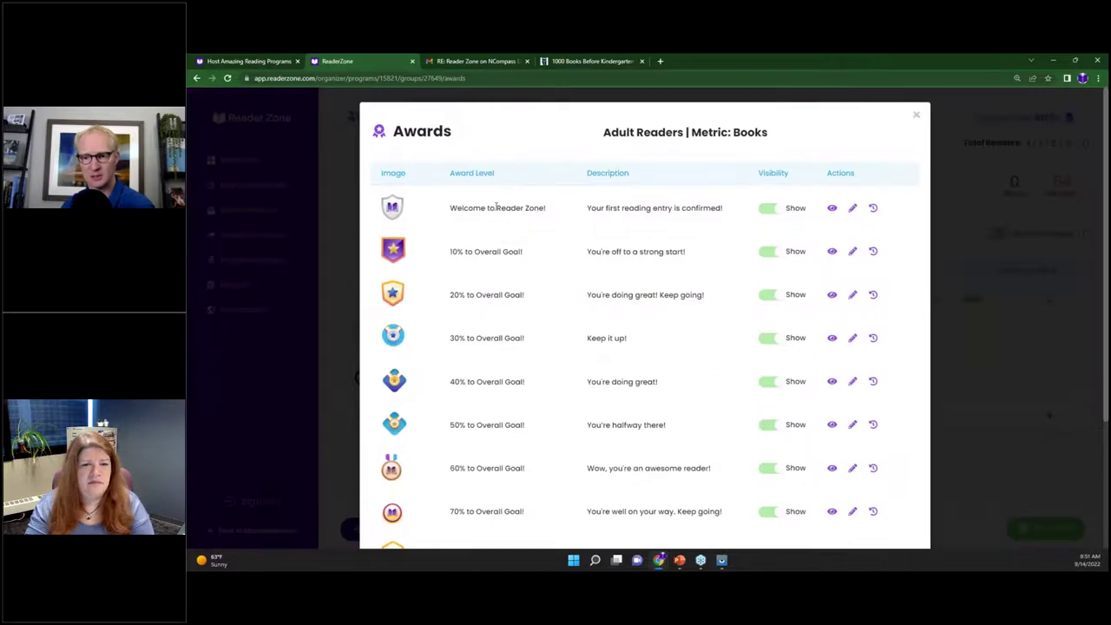
{"action": "scroll", "coordinate": [508, 345], "scroll_direction": "down", "scroll_amount": 3}
{"action": "scroll", "coordinate": [512, 376], "scroll_direction": "up", "scroll_amount": 3}
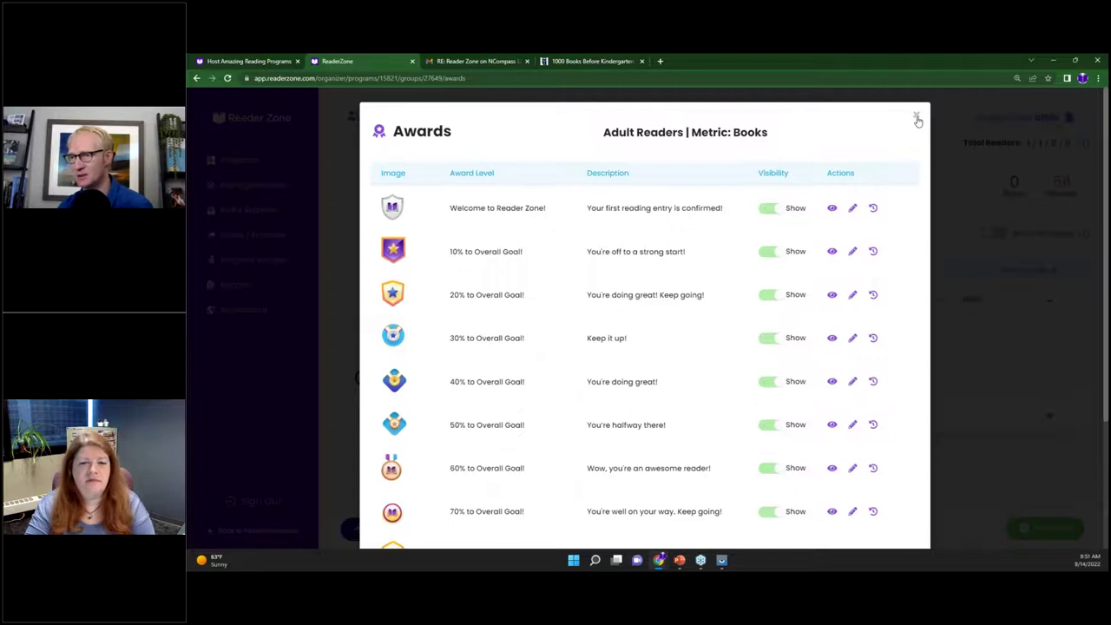
{"action": "left_click", "coordinate": [916, 117]}
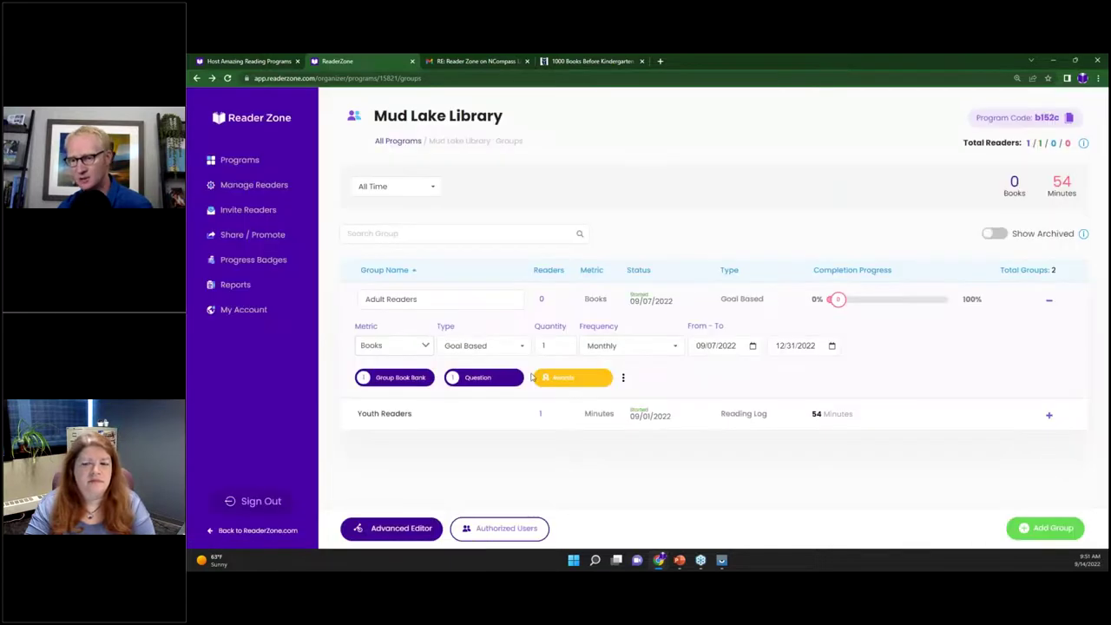
Collapse Adult Readers, open Youth Readers' reader list, and check the reader's Add Note option without saving a note
{"action": "left_click", "coordinate": [1049, 304]}
{"action": "left_click", "coordinate": [935, 327]}
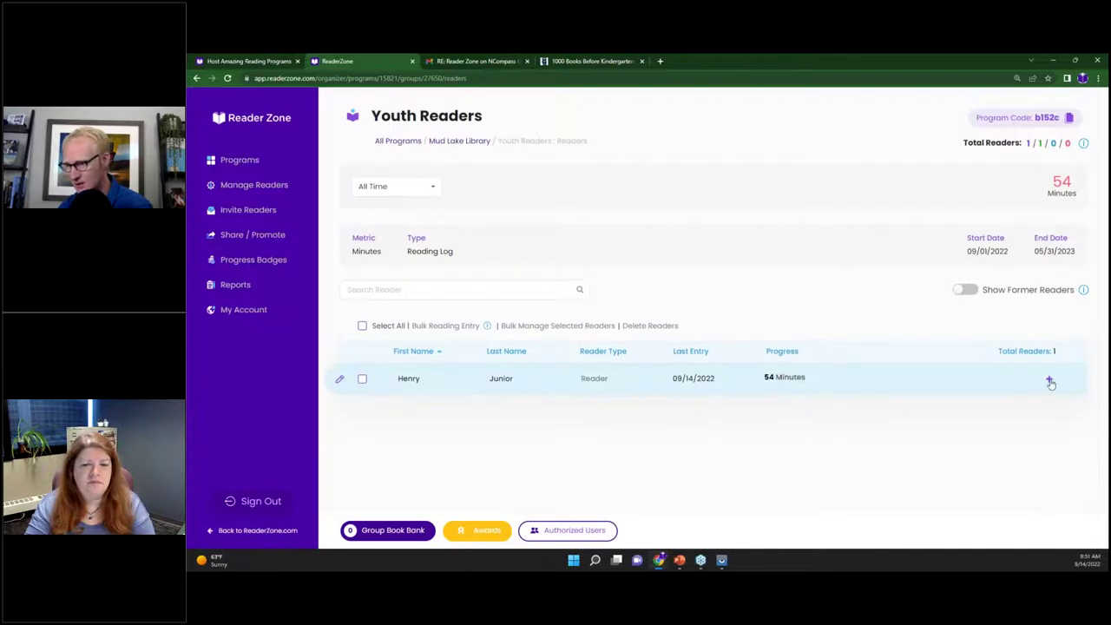
{"action": "left_click", "coordinate": [1048, 379]}
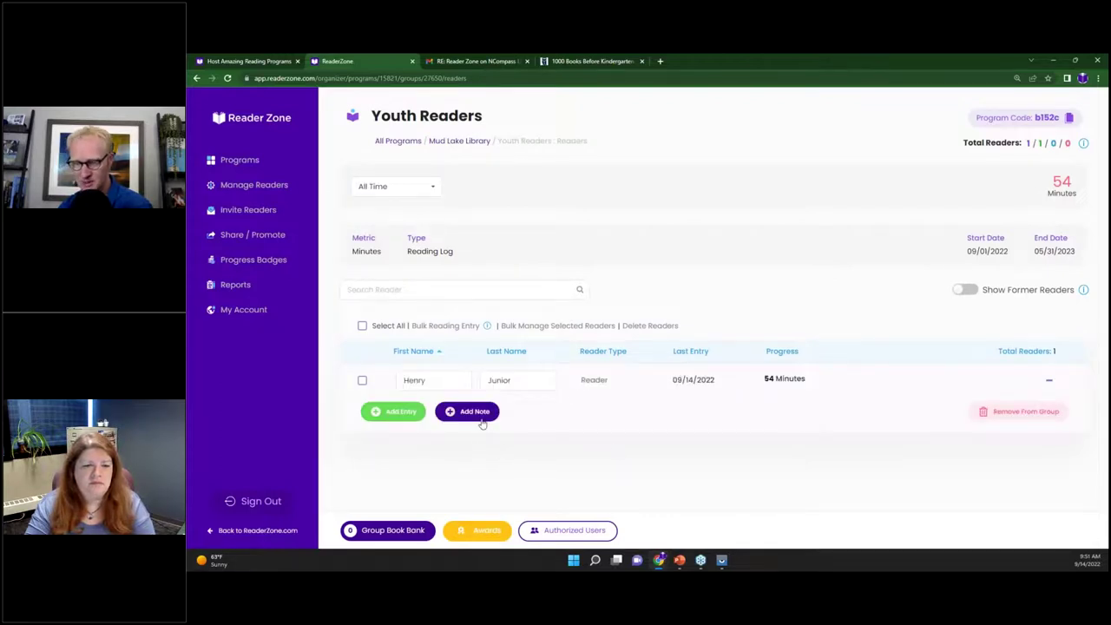
{"action": "left_click", "coordinate": [476, 413]}
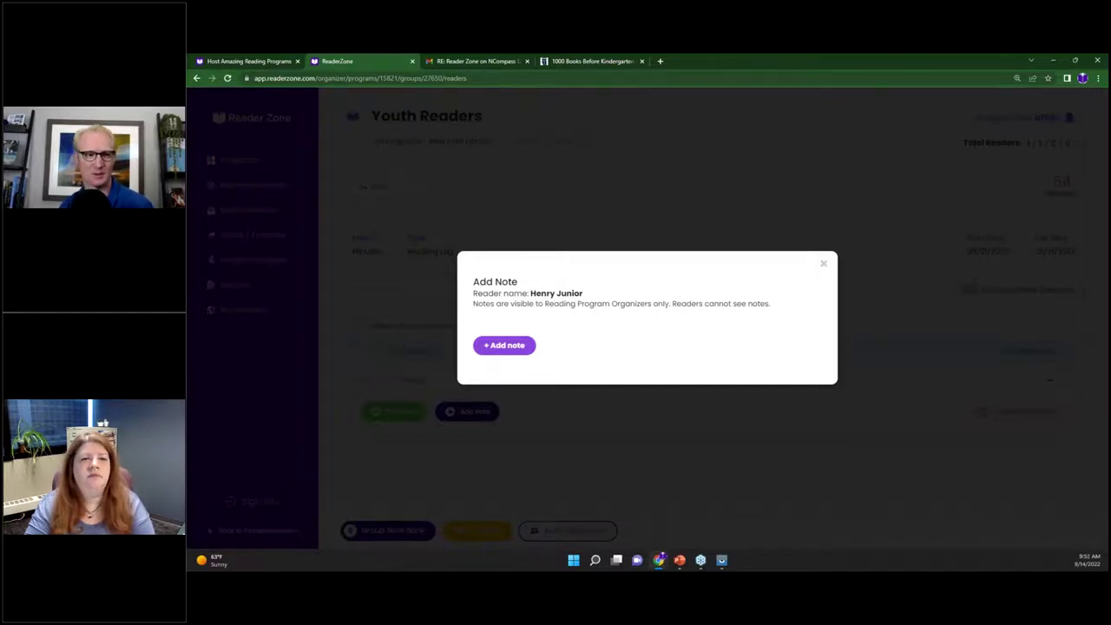
{"action": "left_click", "coordinate": [825, 266]}
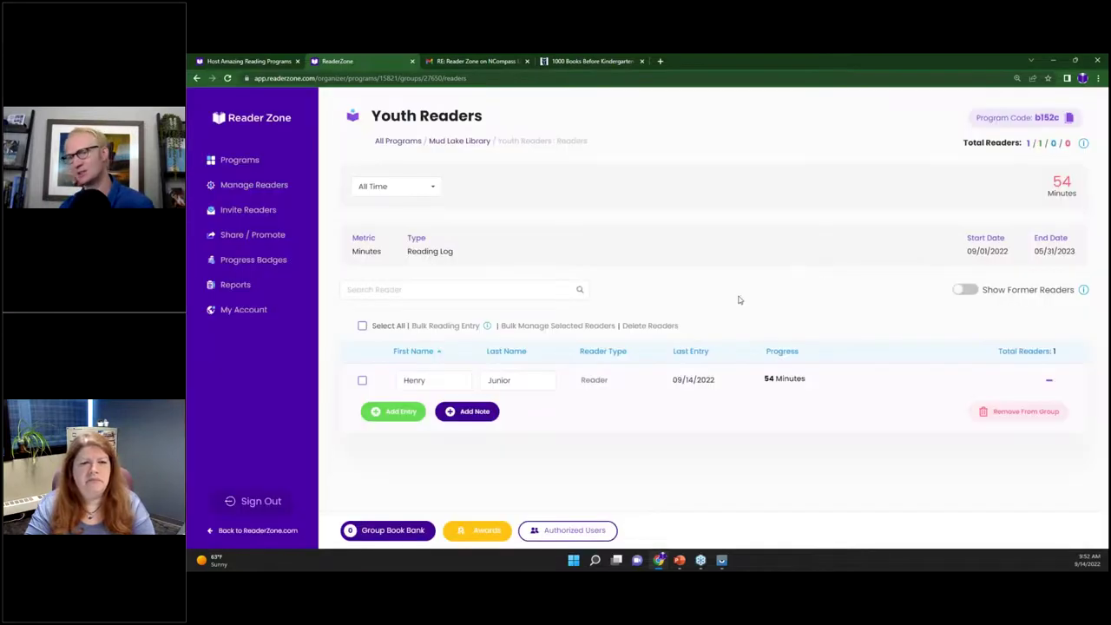
{"action": "left_click", "coordinate": [1048, 385]}
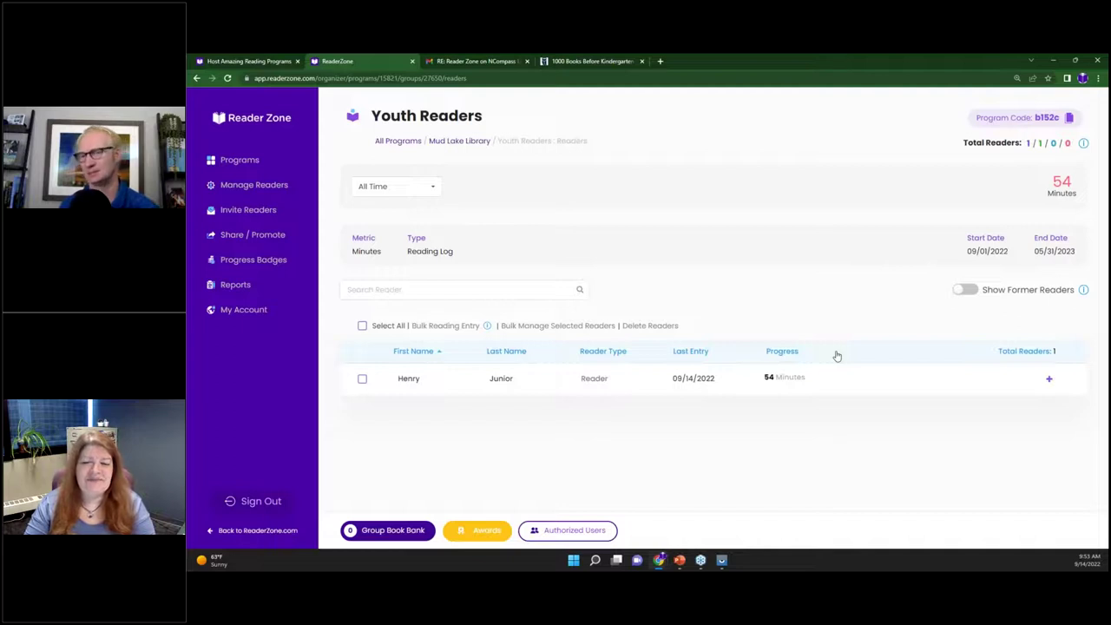
Switch to the 'Host Amazing Reading Programs' Reader Zone homepage tab
{"action": "left_click", "coordinate": [222, 62]}
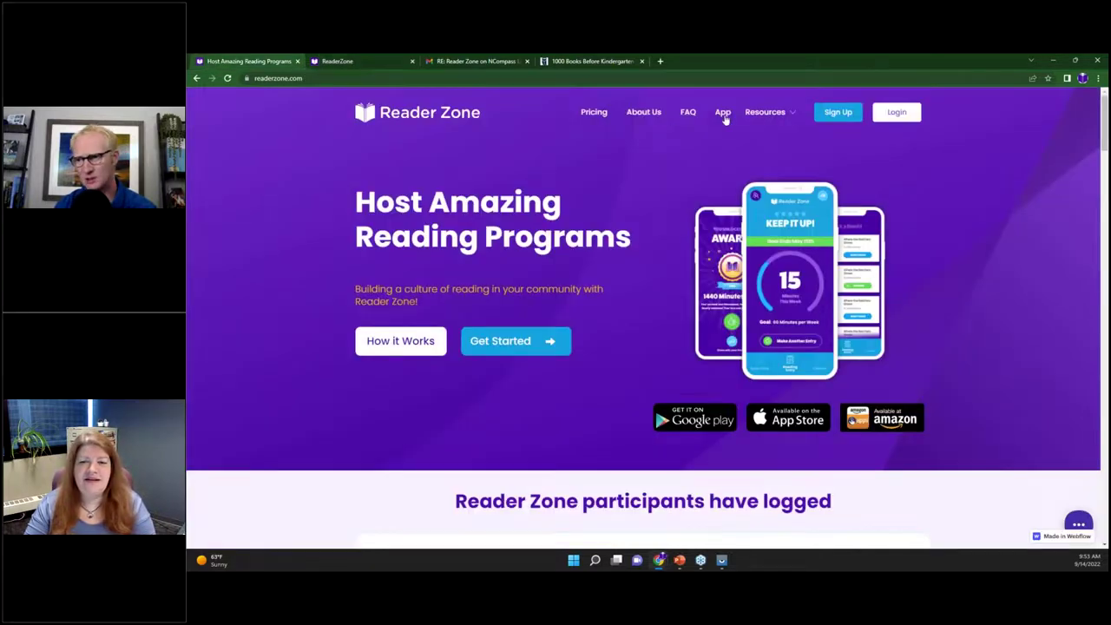
Go to Resources > Toolbox and open the Social Media Posts resource card
{"action": "left_click", "coordinate": [779, 113]}
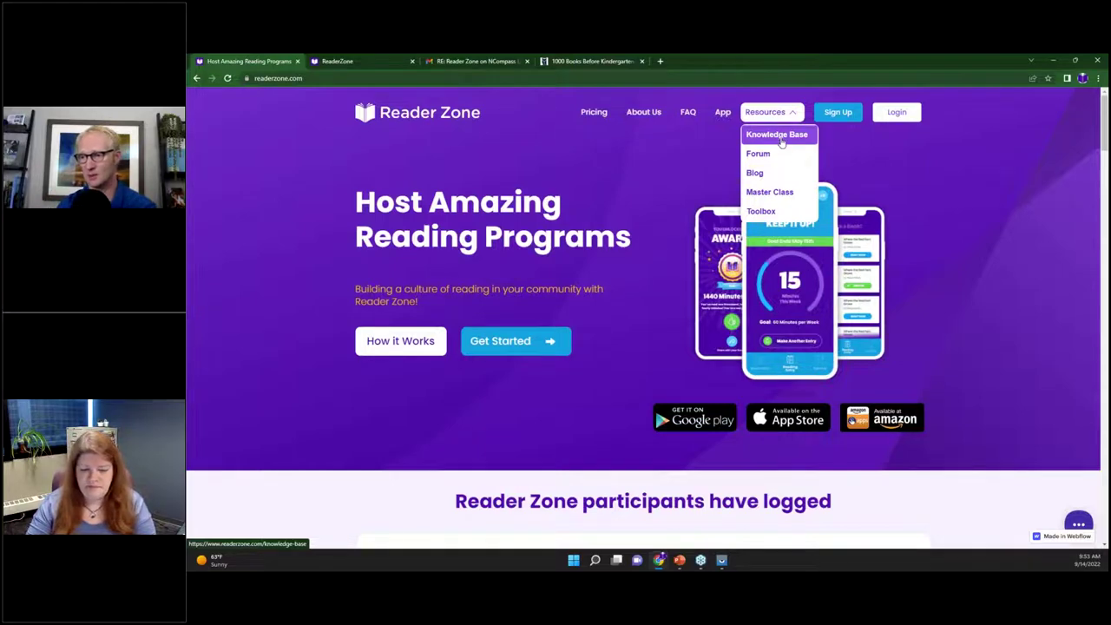
{"action": "left_click", "coordinate": [760, 211]}
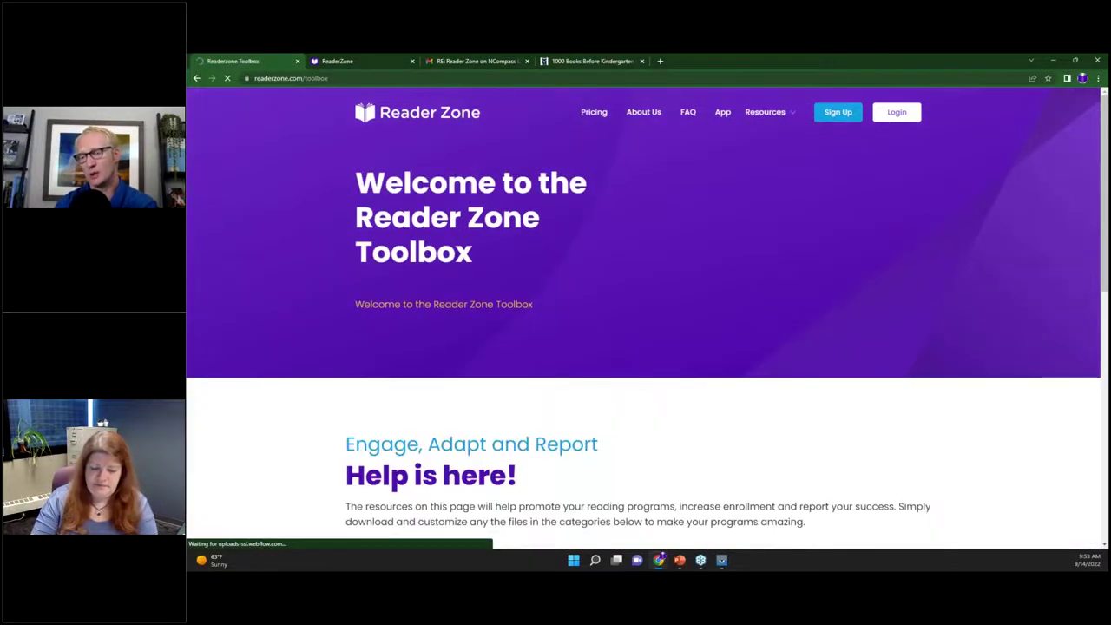
{"action": "scroll", "coordinate": [619, 325], "scroll_direction": "down", "scroll_amount": 4}
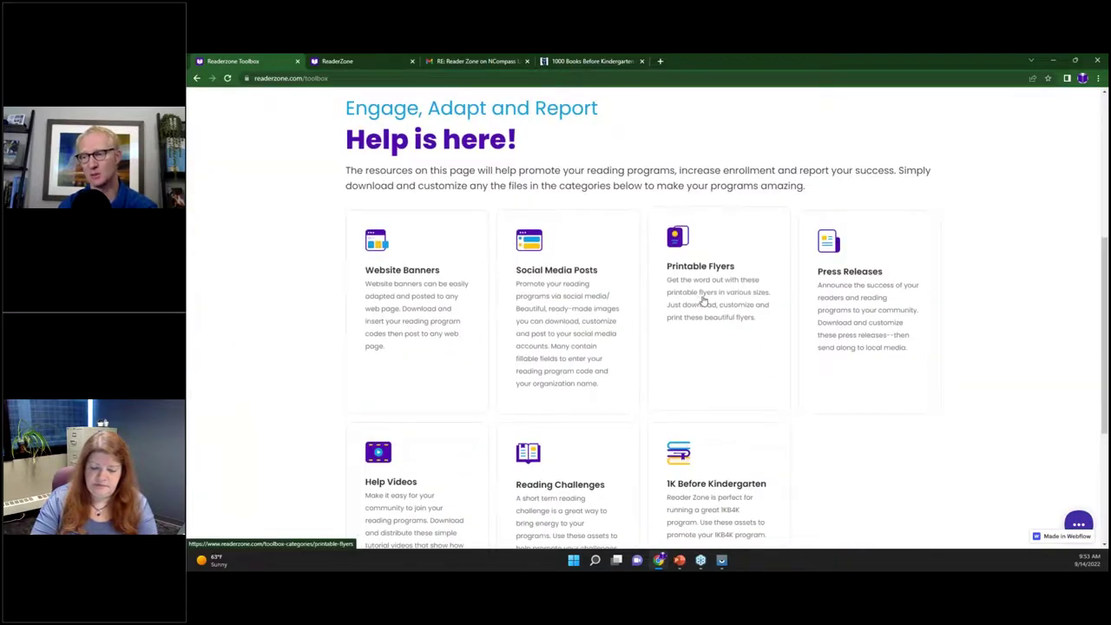
{"action": "scroll", "coordinate": [884, 323], "scroll_direction": "down", "scroll_amount": 2}
{"action": "scroll", "coordinate": [884, 322], "scroll_direction": "up", "scroll_amount": 2}
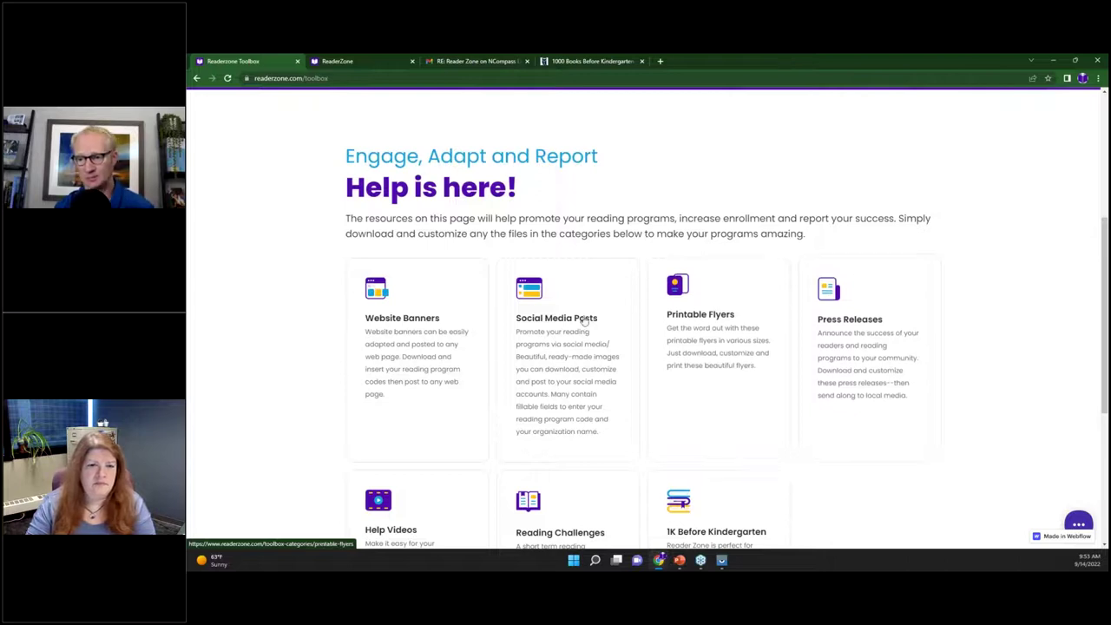
{"action": "left_click", "coordinate": [540, 343]}
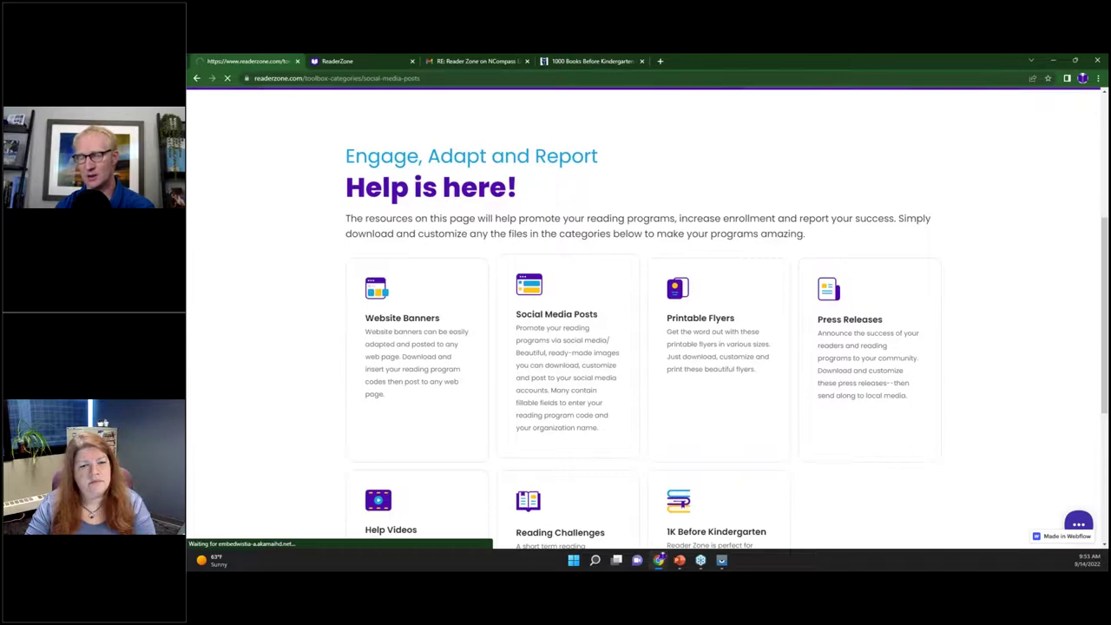
Scroll through the Social Media Posts gallery of Scuba, Sunny, Flower and Fish promo images
{"action": "scroll", "coordinate": [723, 258], "scroll_direction": "down", "scroll_amount": 3}
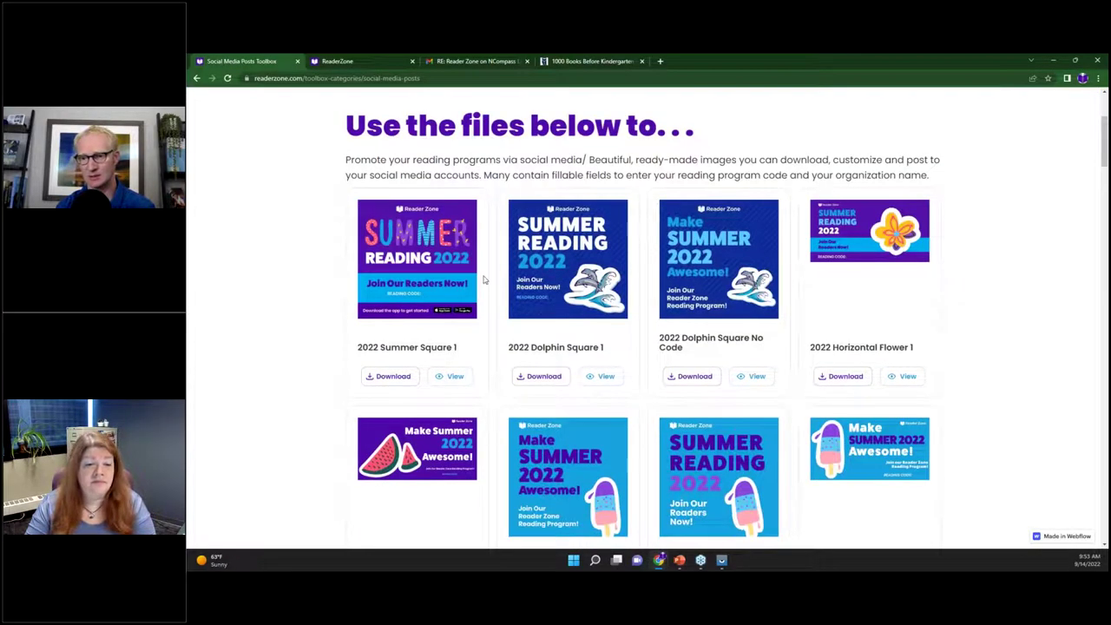
{"action": "scroll", "coordinate": [608, 265], "scroll_direction": "down", "scroll_amount": 2}
{"action": "scroll", "coordinate": [707, 255], "scroll_direction": "down", "scroll_amount": 2}
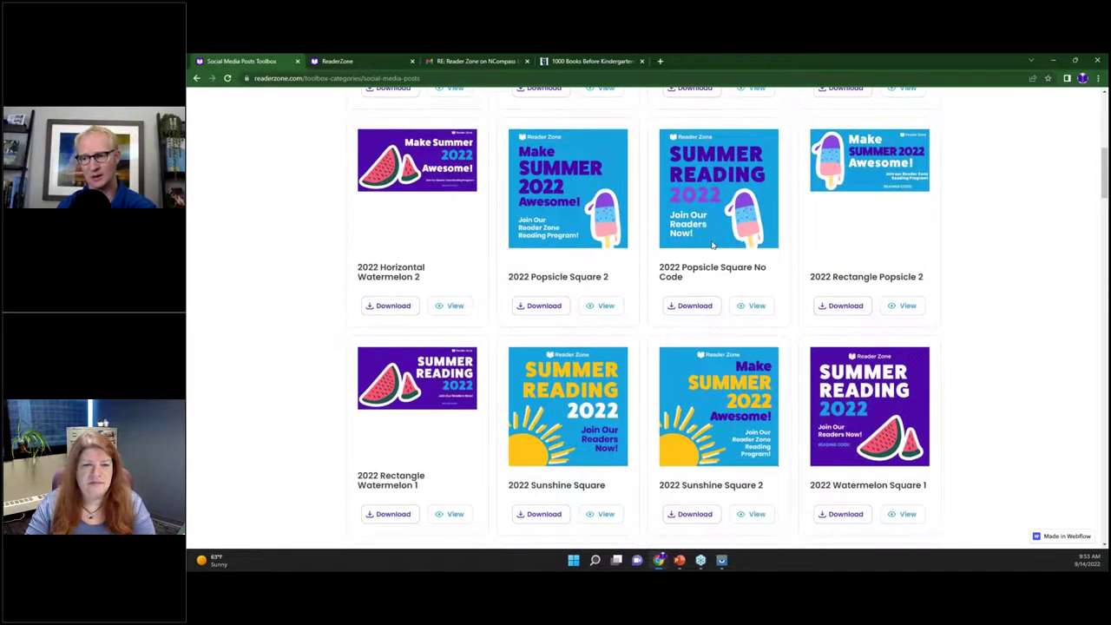
{"action": "scroll", "coordinate": [709, 250], "scroll_direction": "down", "scroll_amount": 3}
{"action": "scroll", "coordinate": [707, 256], "scroll_direction": "down", "scroll_amount": 6}
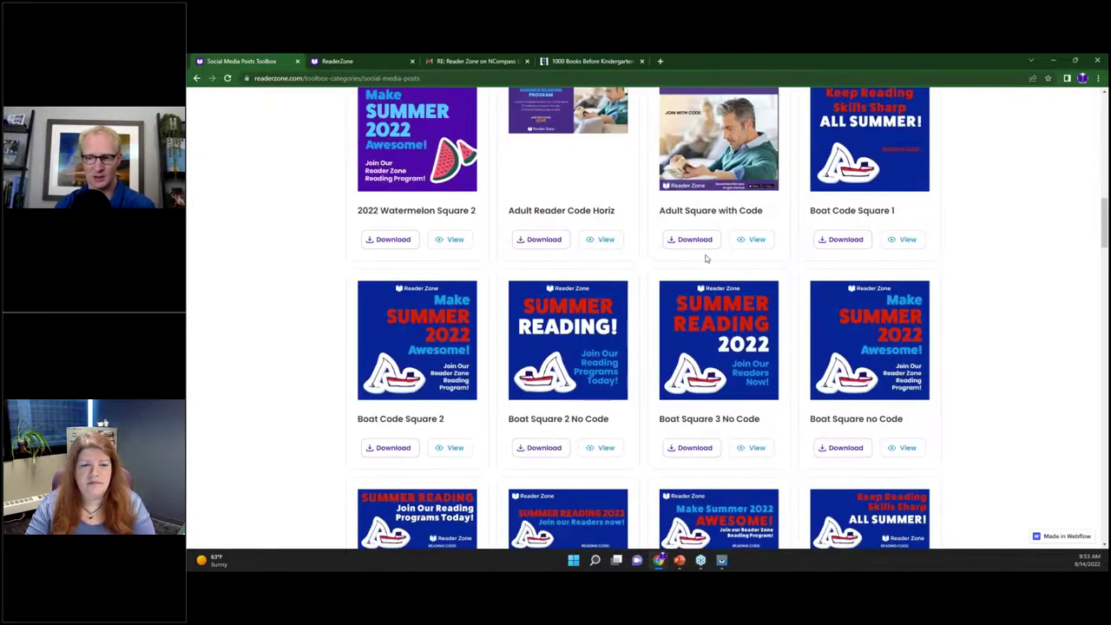
{"action": "scroll", "coordinate": [707, 257], "scroll_direction": "down", "scroll_amount": 10}
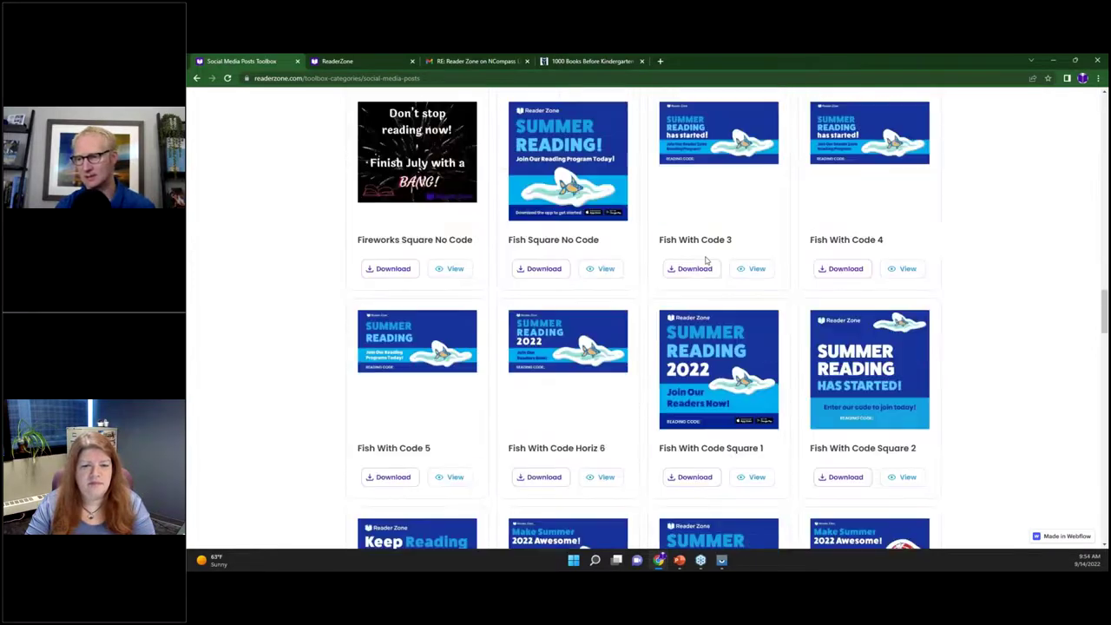
{"action": "scroll", "coordinate": [703, 258], "scroll_direction": "down", "scroll_amount": 12}
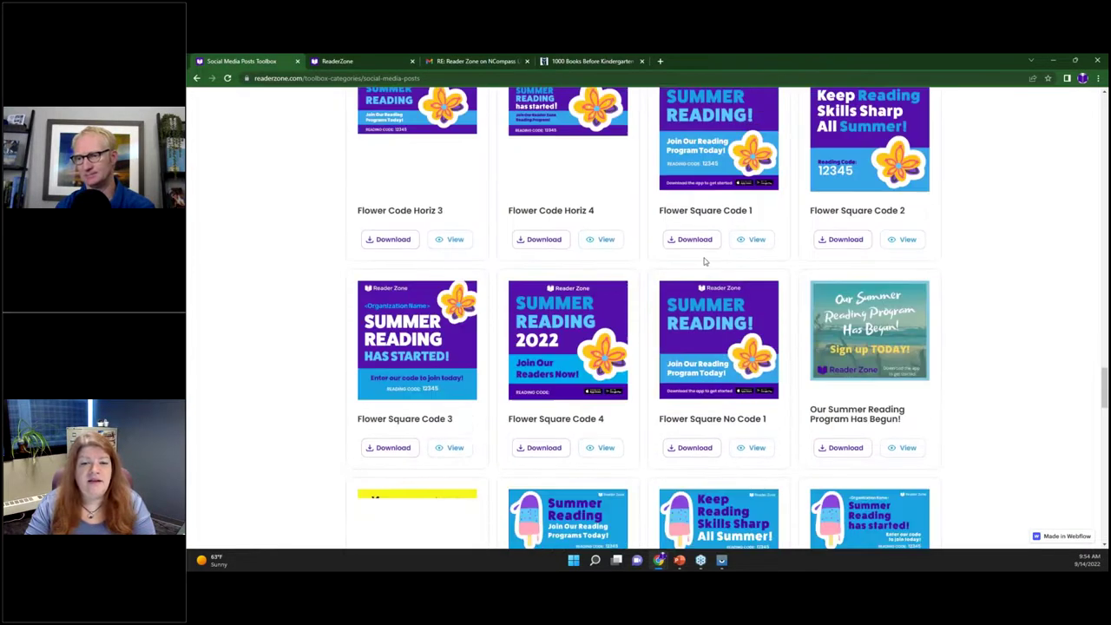
{"action": "scroll", "coordinate": [704, 258], "scroll_direction": "down", "scroll_amount": 5}
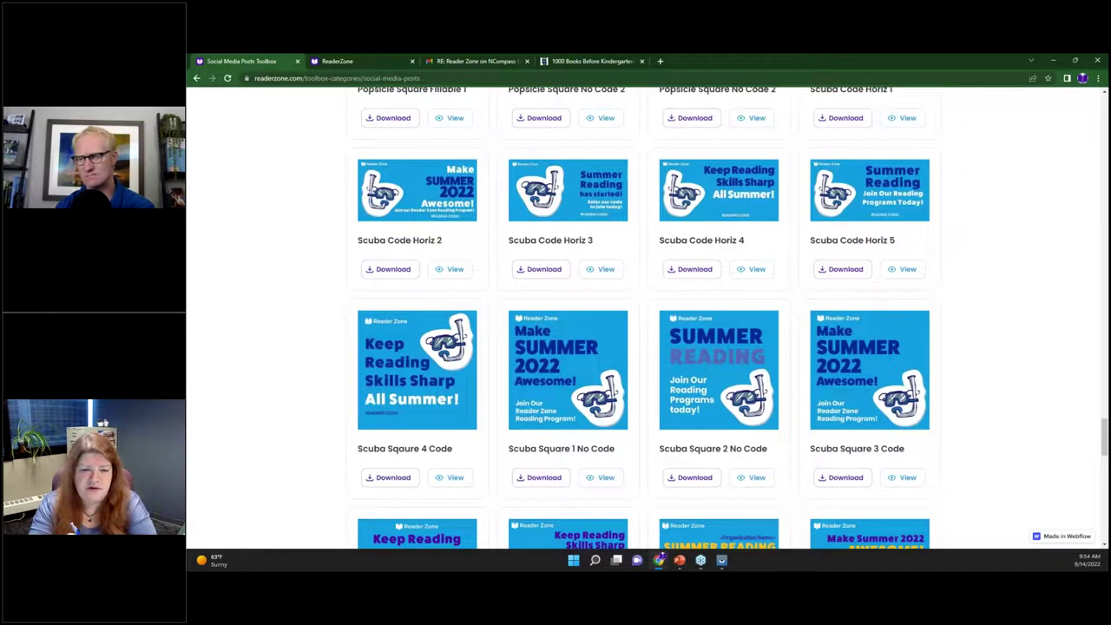
{"action": "scroll", "coordinate": [642, 317], "scroll_direction": "down", "scroll_amount": 3}
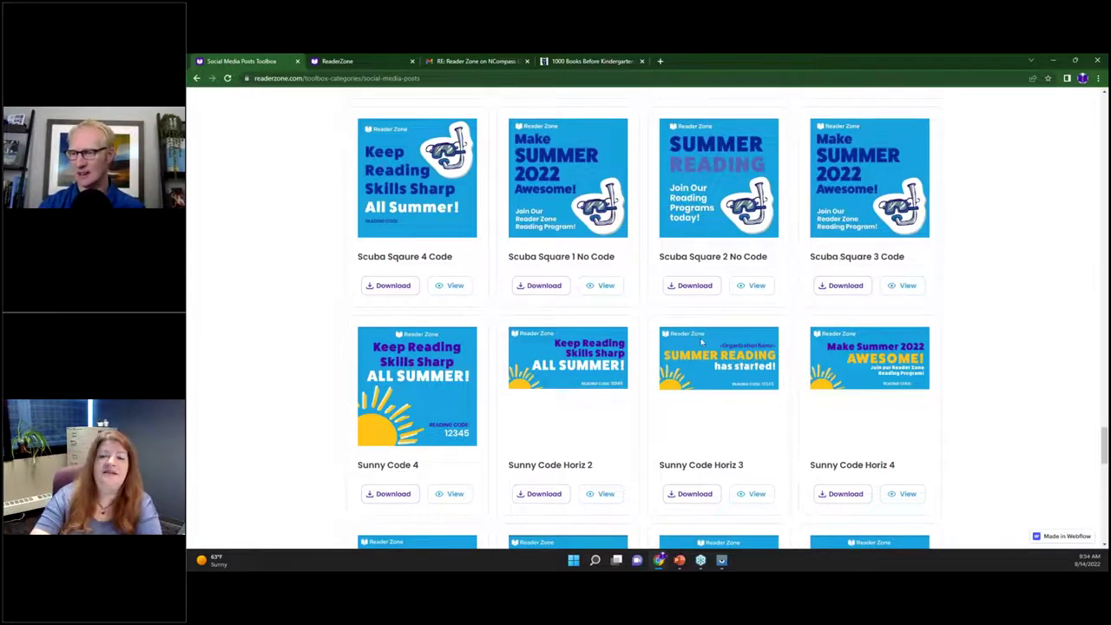
{"action": "scroll", "coordinate": [703, 340], "scroll_direction": "down", "scroll_amount": 5}
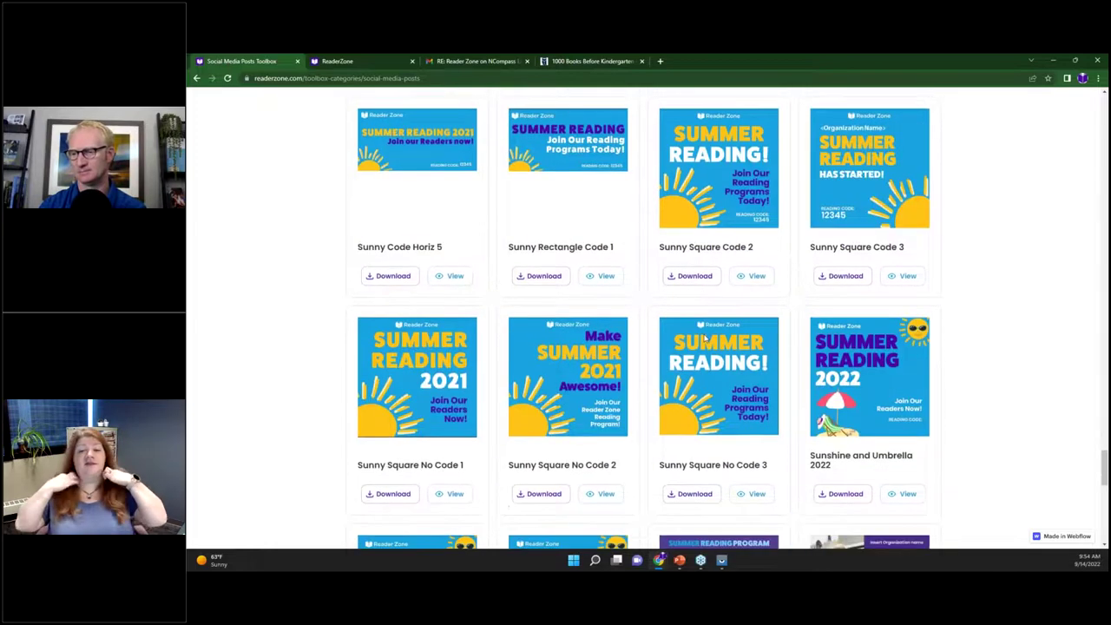
{"action": "scroll", "coordinate": [705, 339], "scroll_direction": "down", "scroll_amount": 2}
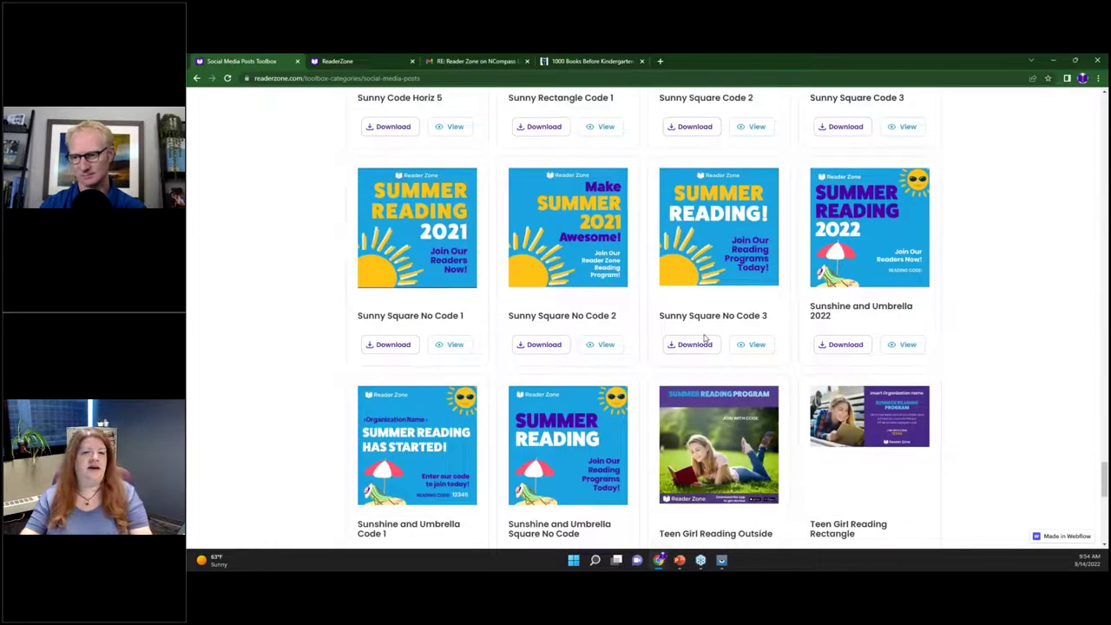
{"action": "scroll", "coordinate": [704, 339], "scroll_direction": "down", "scroll_amount": 3}
{"action": "scroll", "coordinate": [705, 334], "scroll_direction": "up", "scroll_amount": 10}
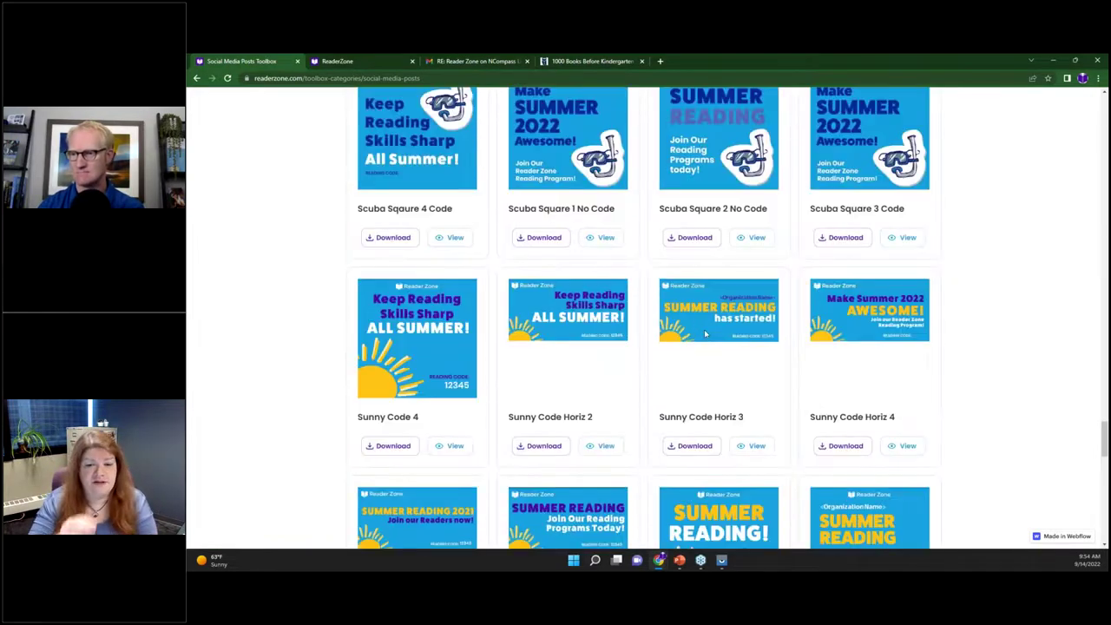
{"action": "scroll", "coordinate": [704, 334], "scroll_direction": "up", "scroll_amount": 13}
{"action": "scroll", "coordinate": [706, 334], "scroll_direction": "up", "scroll_amount": 15}
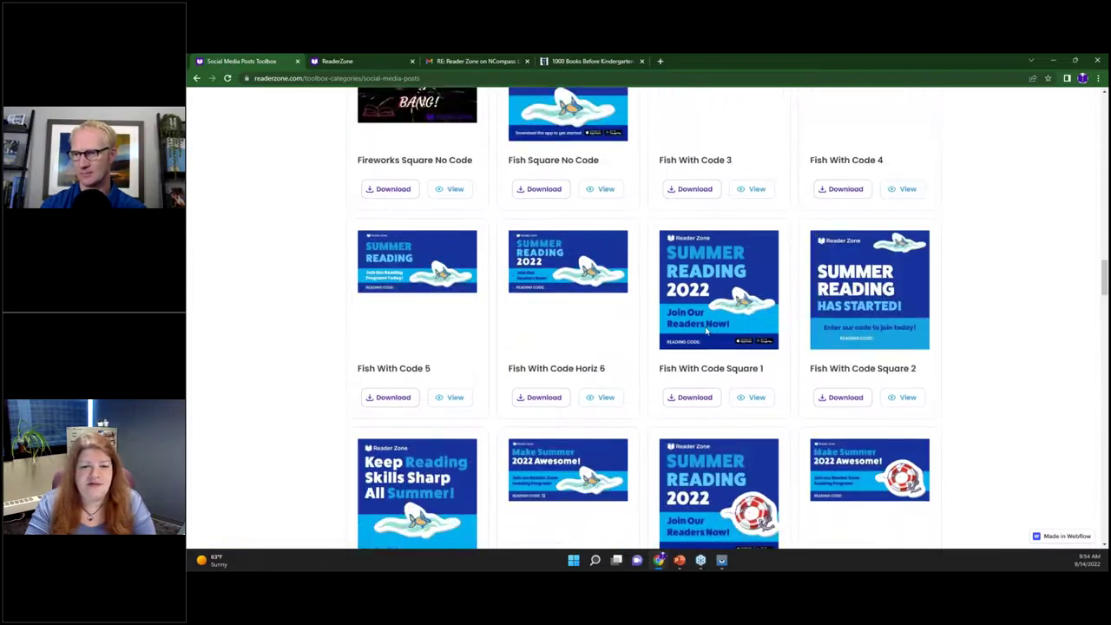
{"action": "scroll", "coordinate": [706, 330], "scroll_direction": "up", "scroll_amount": 2}
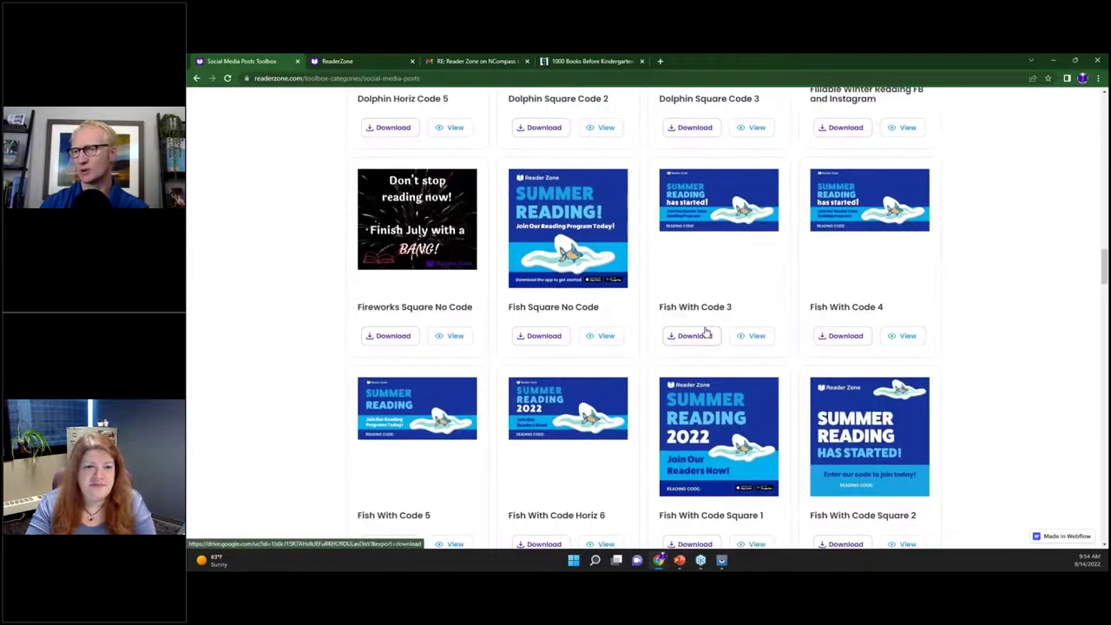